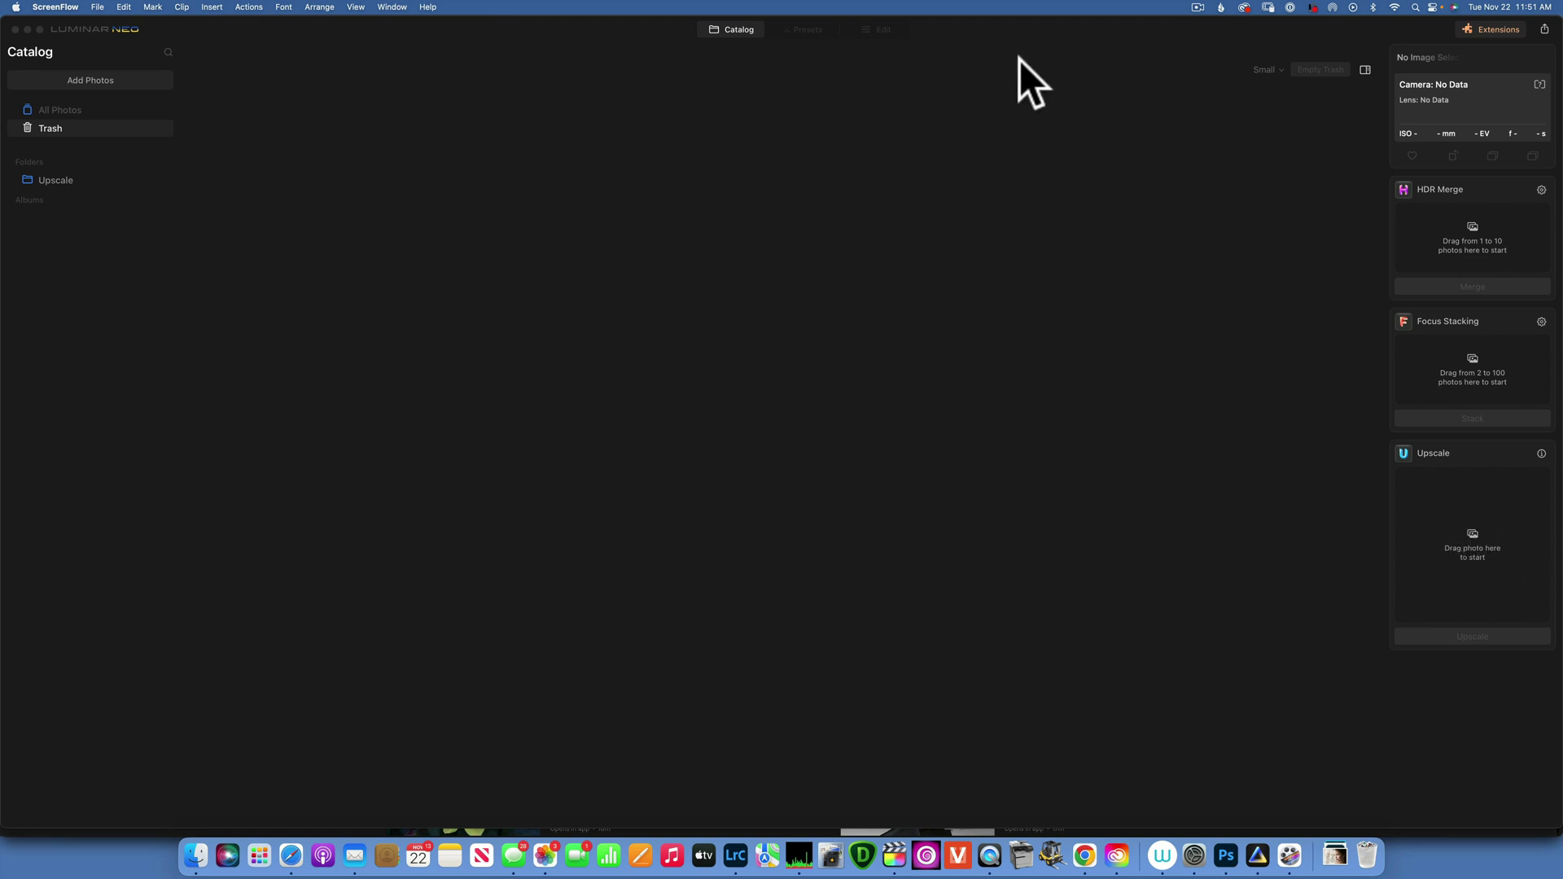
Open the heron photo D85_6571.jpg from Downloads in Adobe Photoshop 2023, passing it through Camera Raw without adjustments
left_click(1335, 855)
left_click(1491, 780)
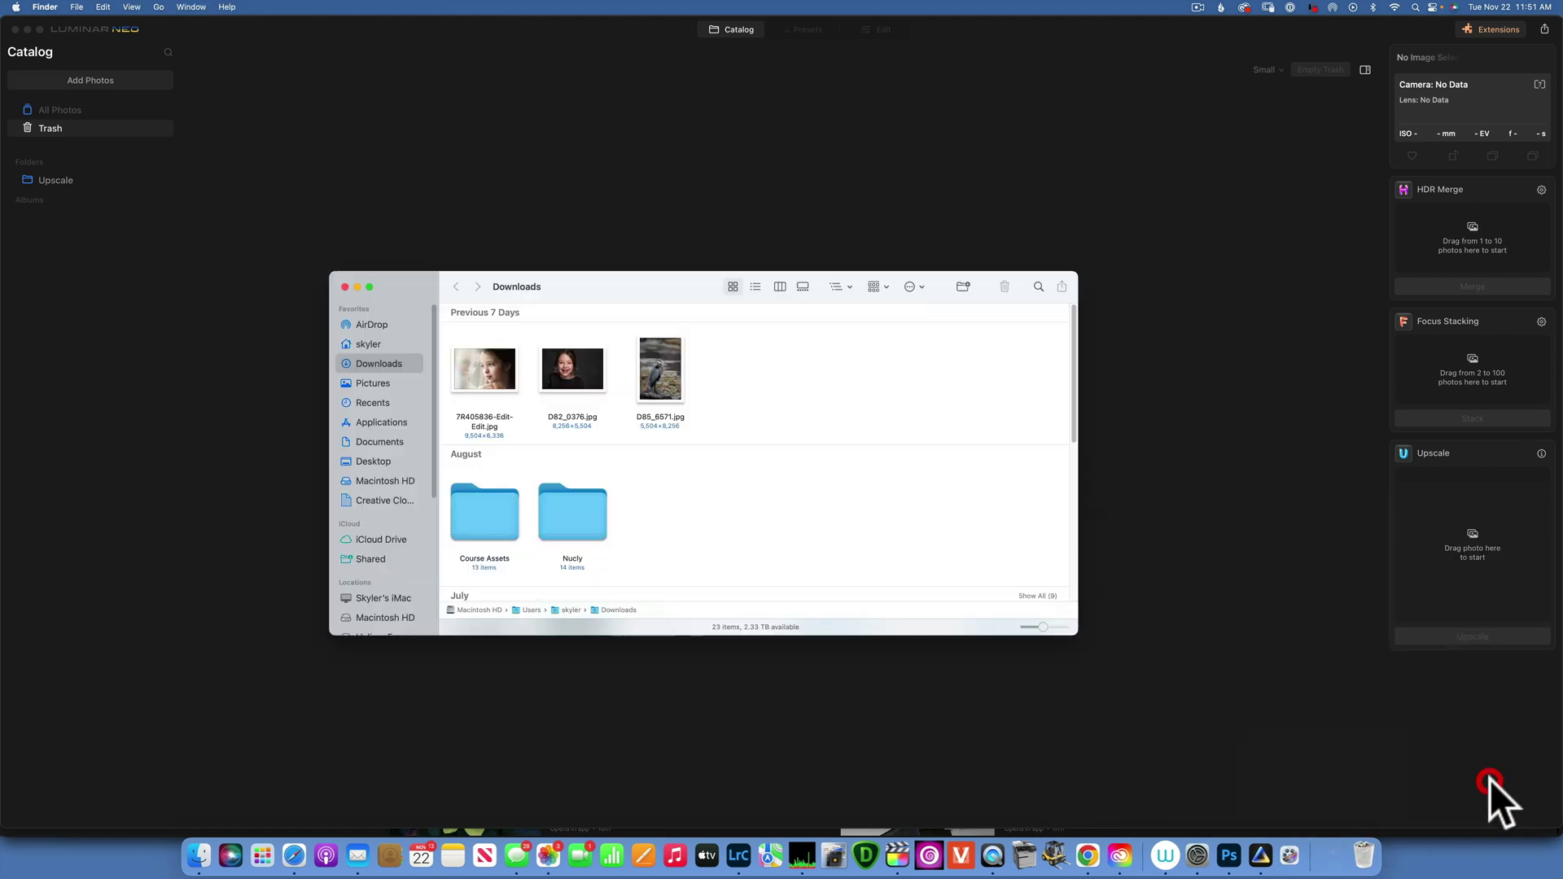
right_click(664, 368)
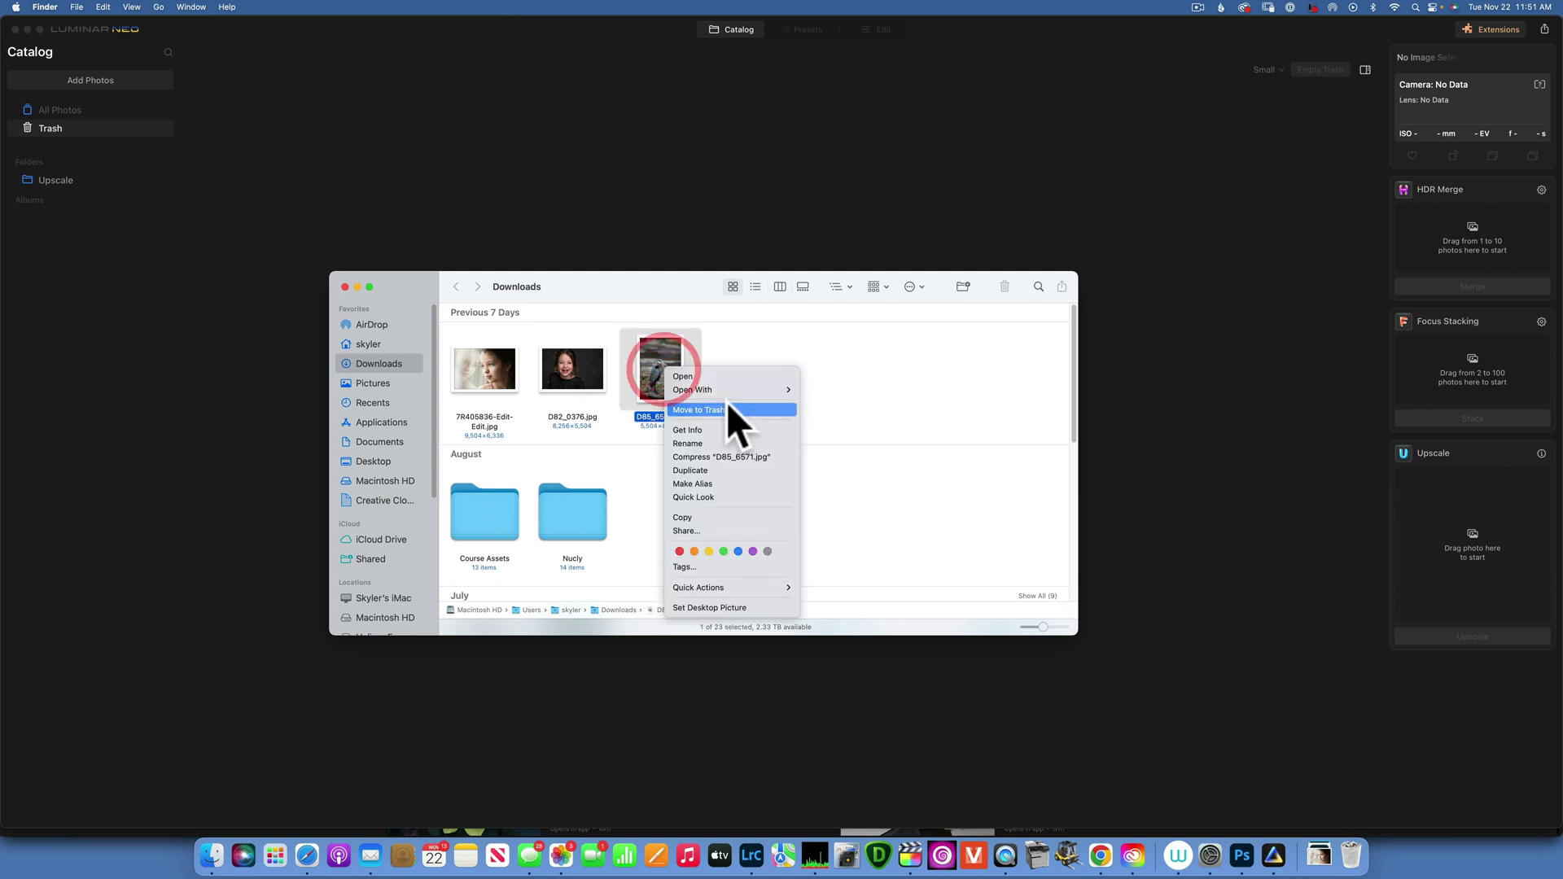
mouse_move(726, 390)
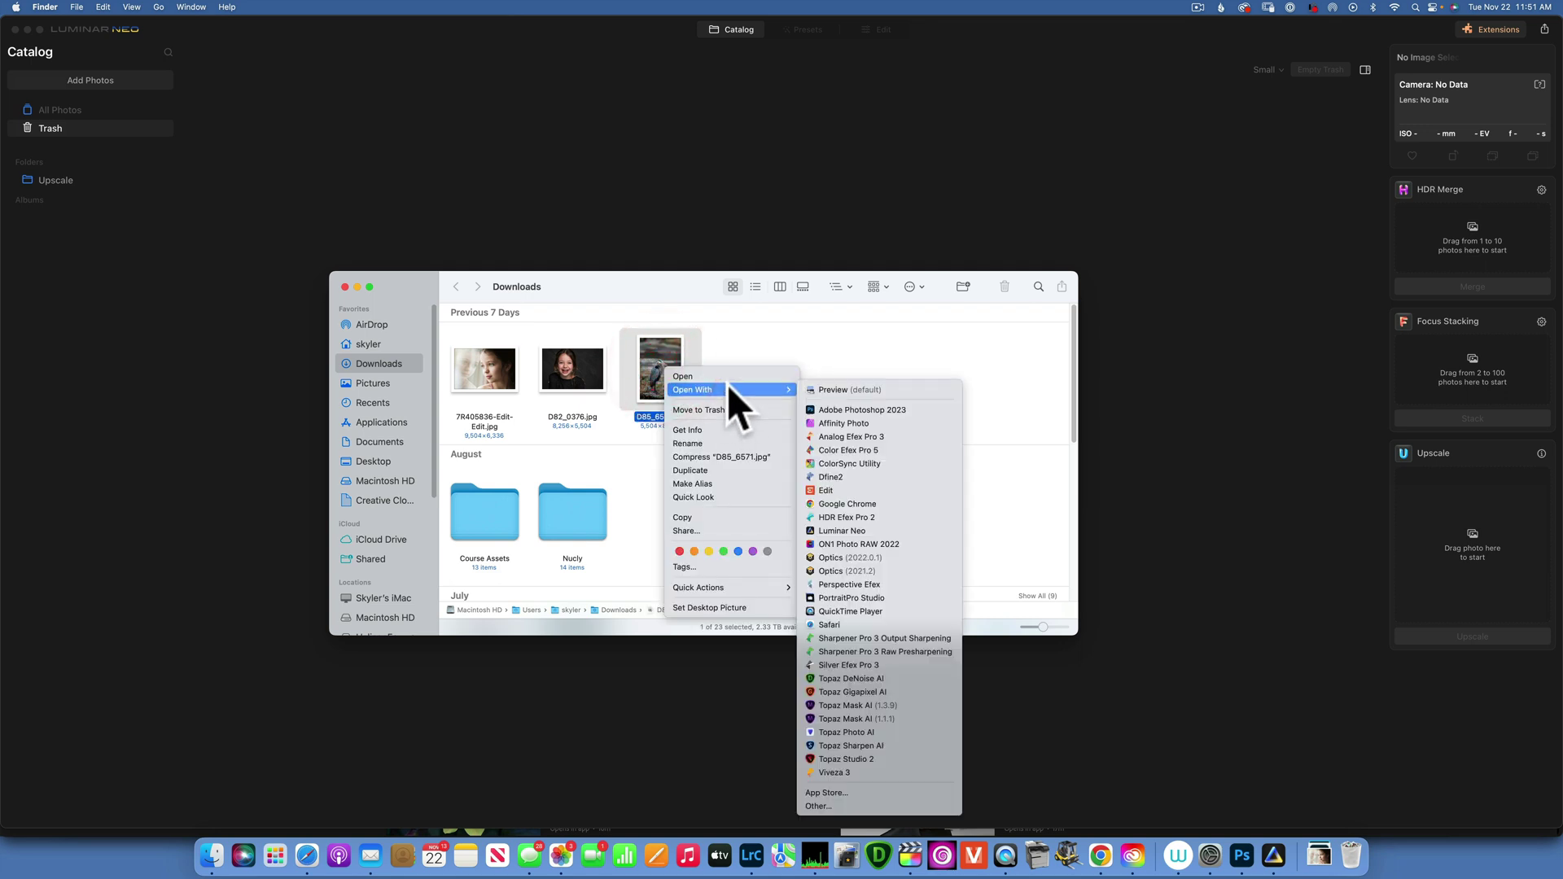
left_click(855, 408)
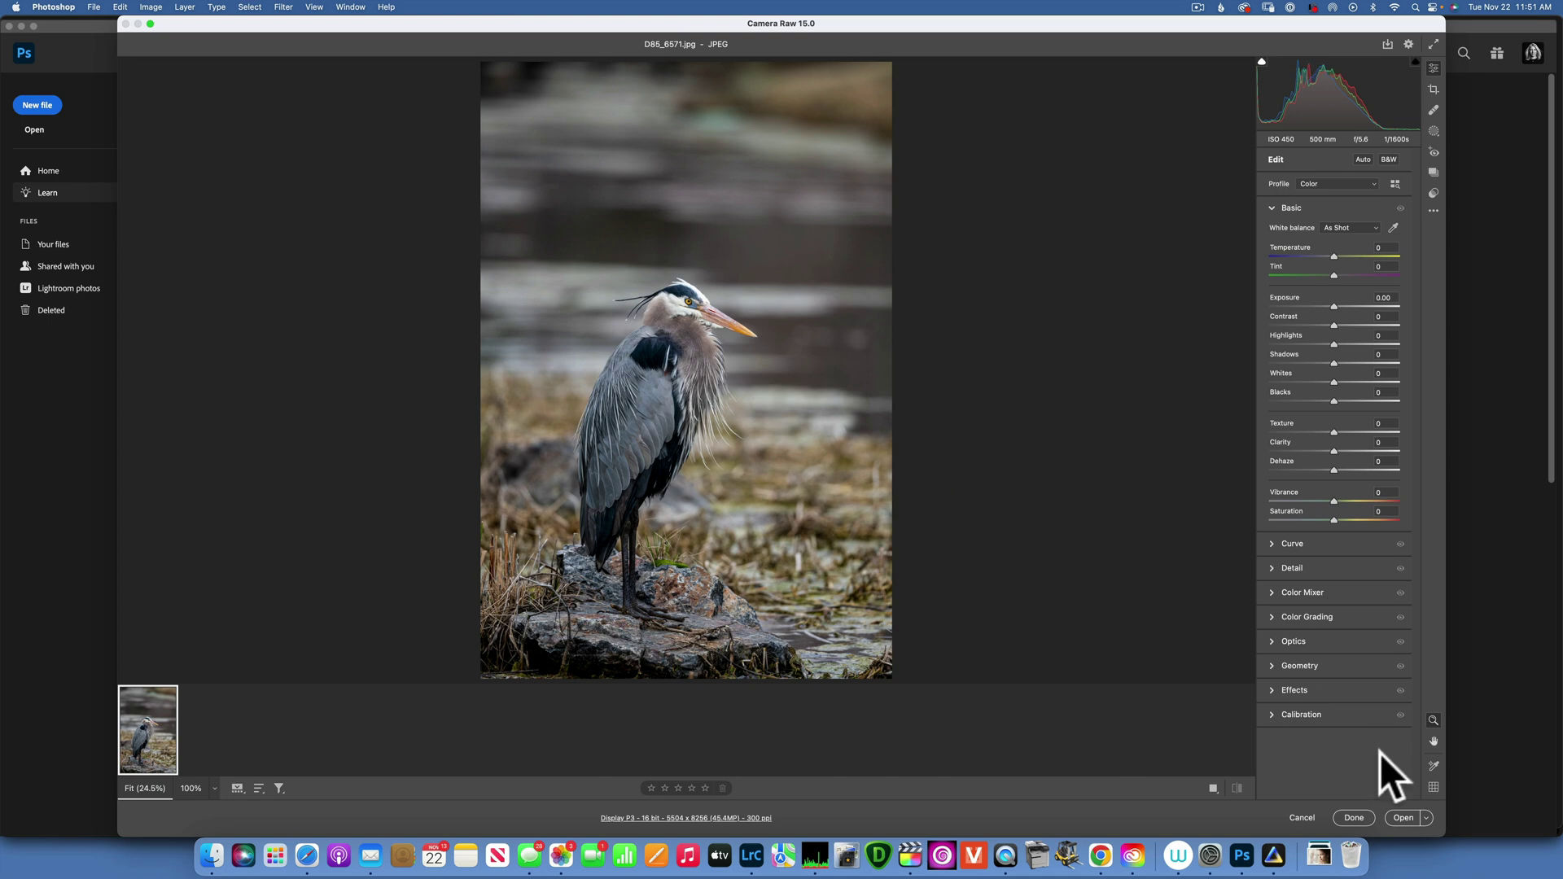
left_click(1402, 817)
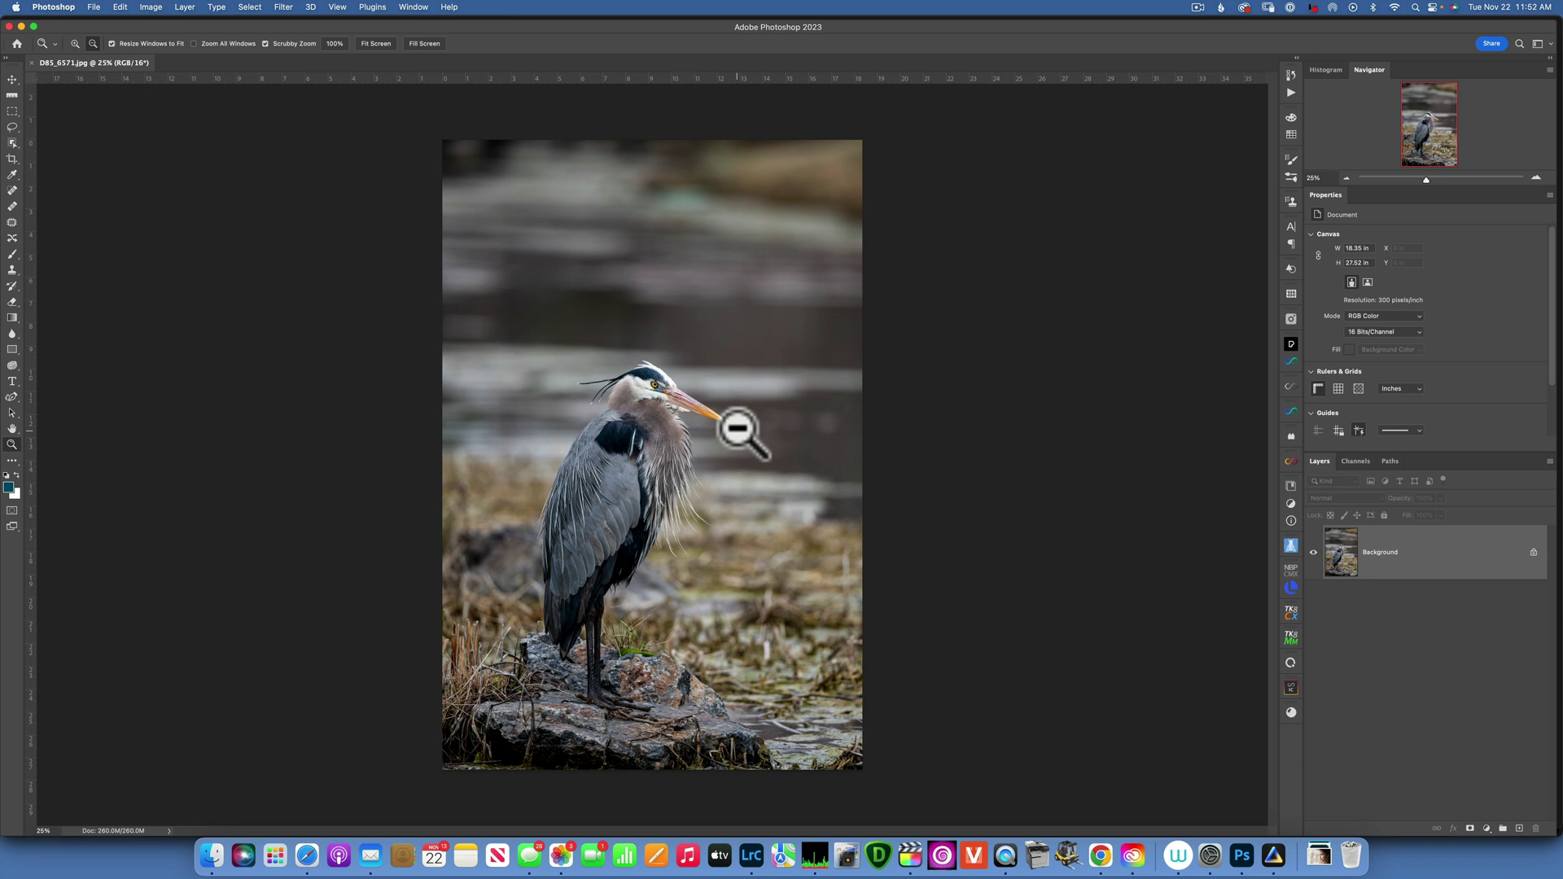
Resize the heron image to 25 percent of its width and height
left_click(152, 5)
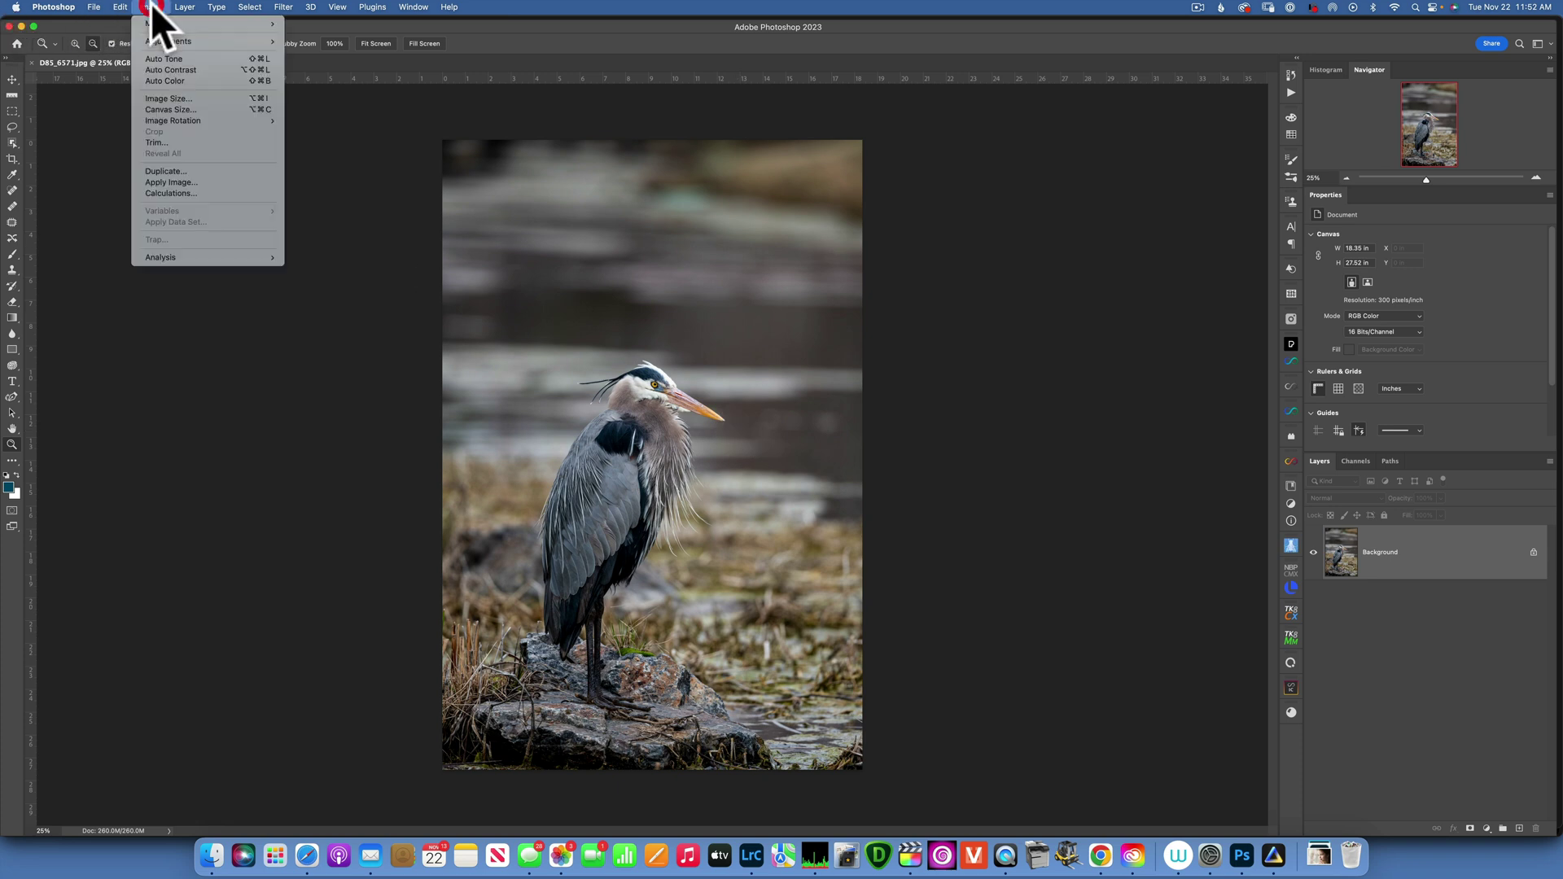
left_click(182, 97)
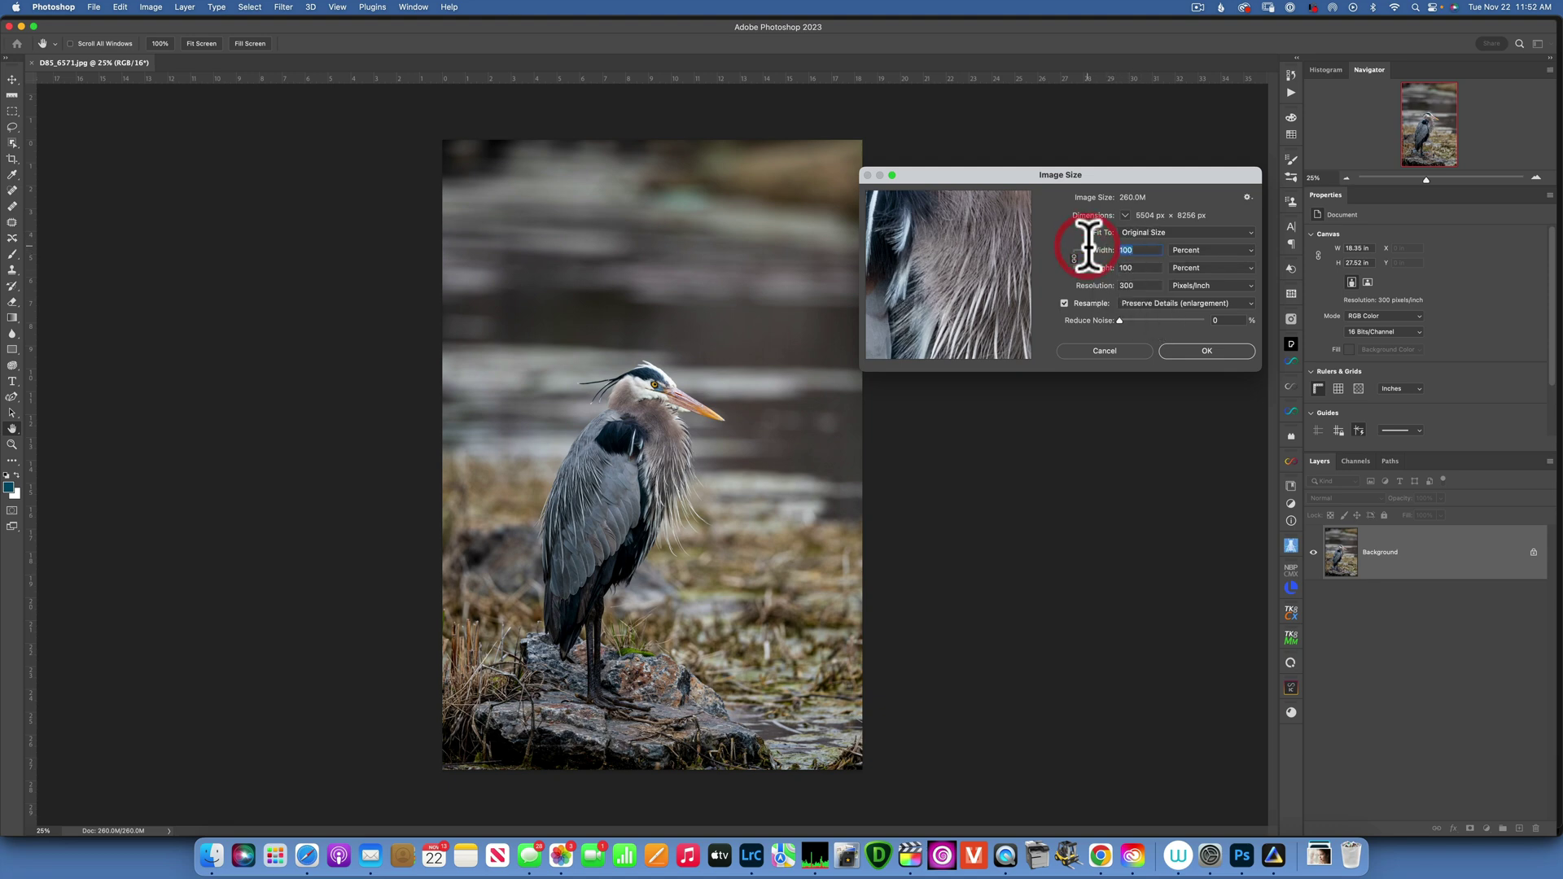
type("25")
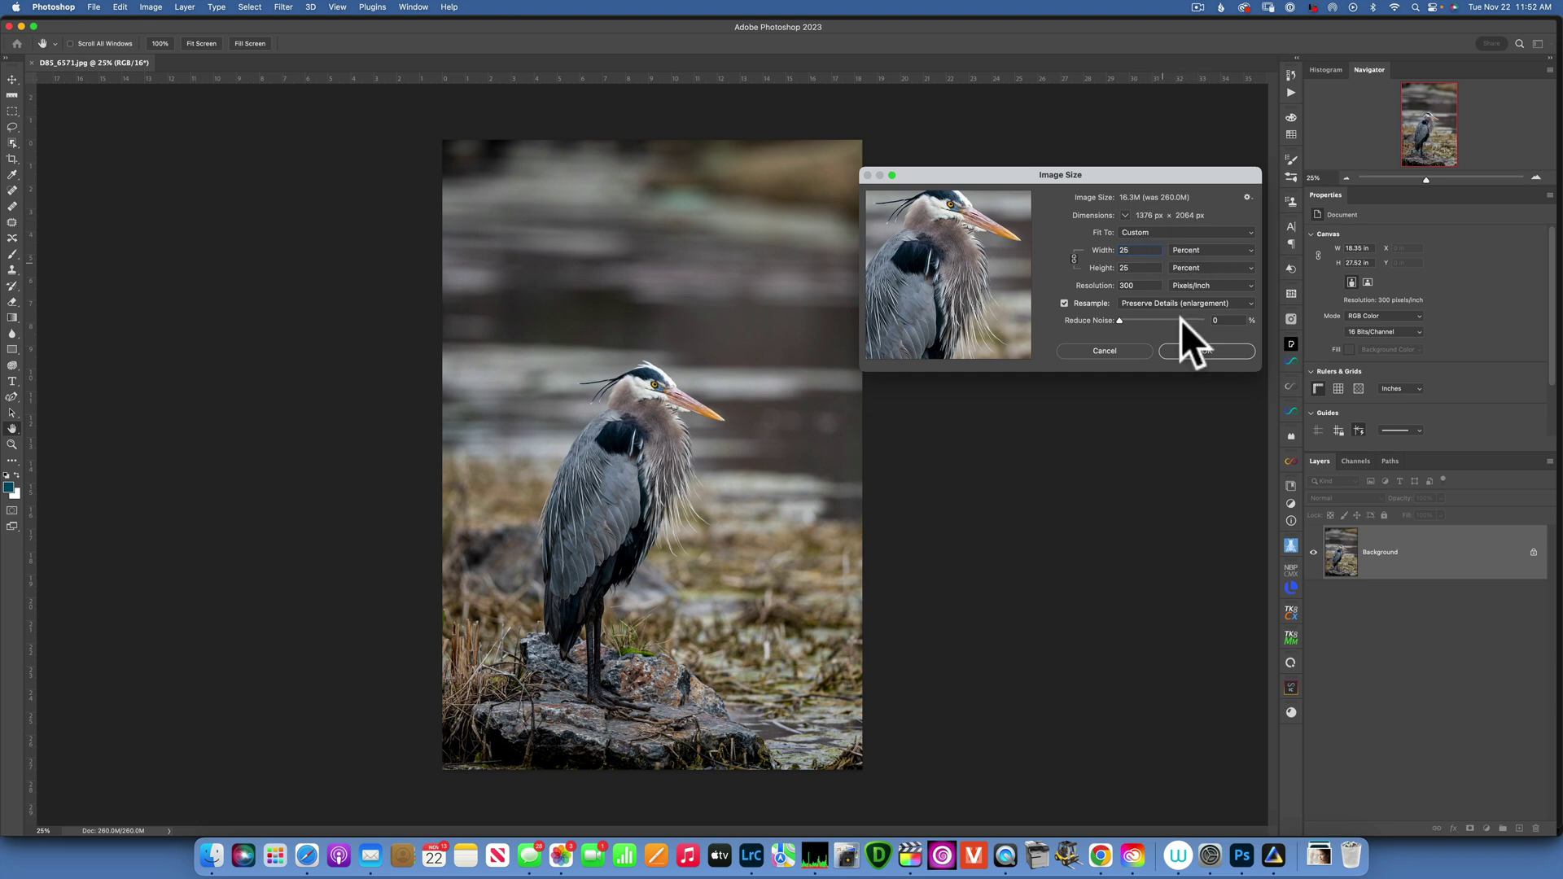
left_click(1205, 351)
key("z")
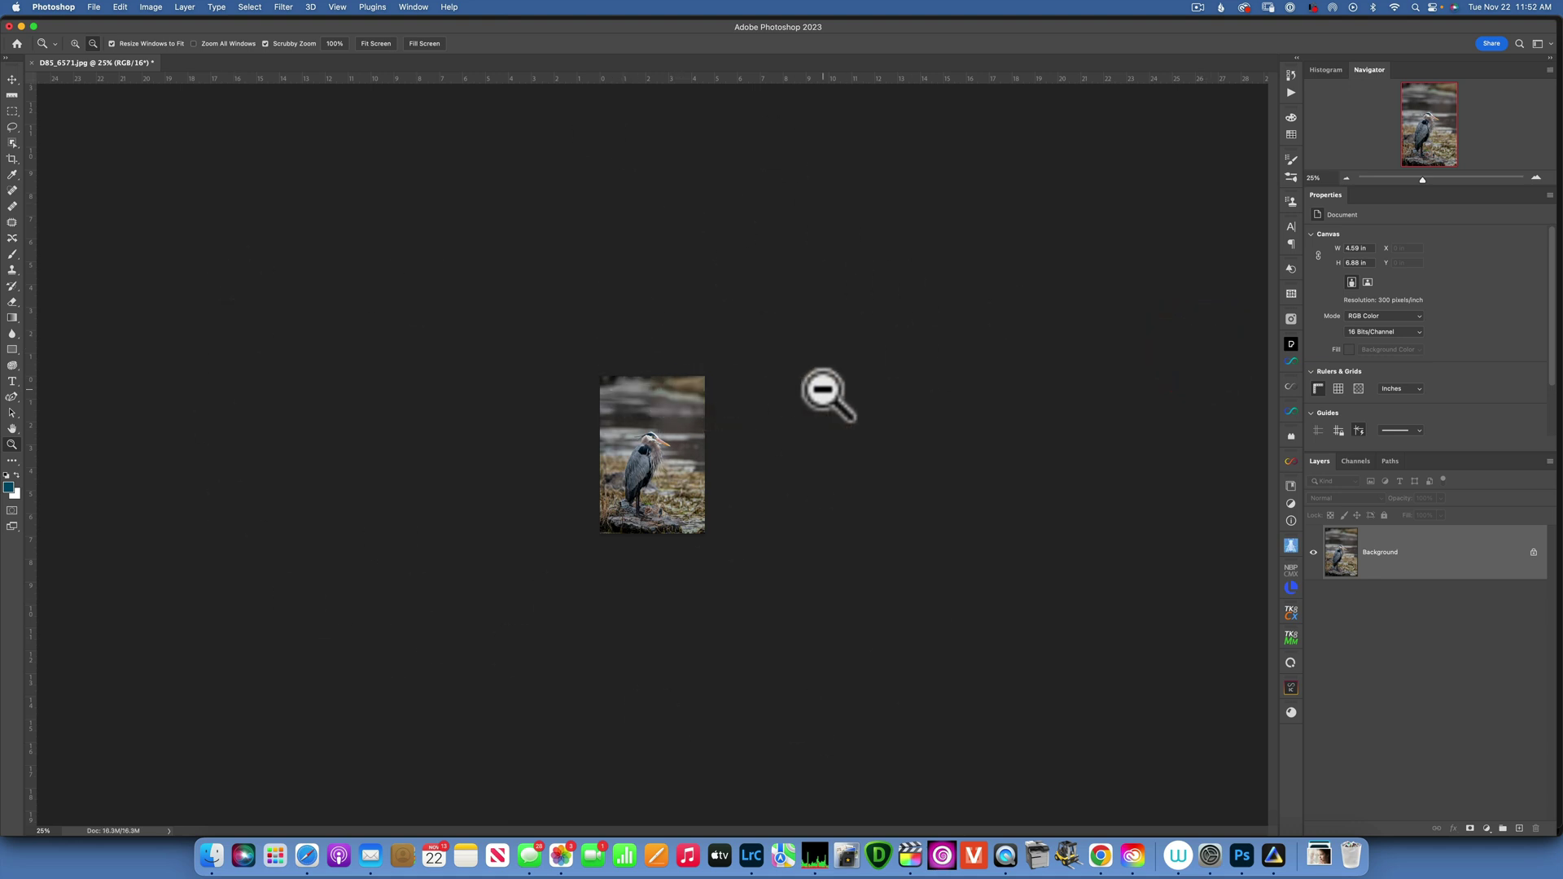
Save the reduced image to Downloads as a JPEG copy named small, at Maximum quality 12
left_click(94, 8)
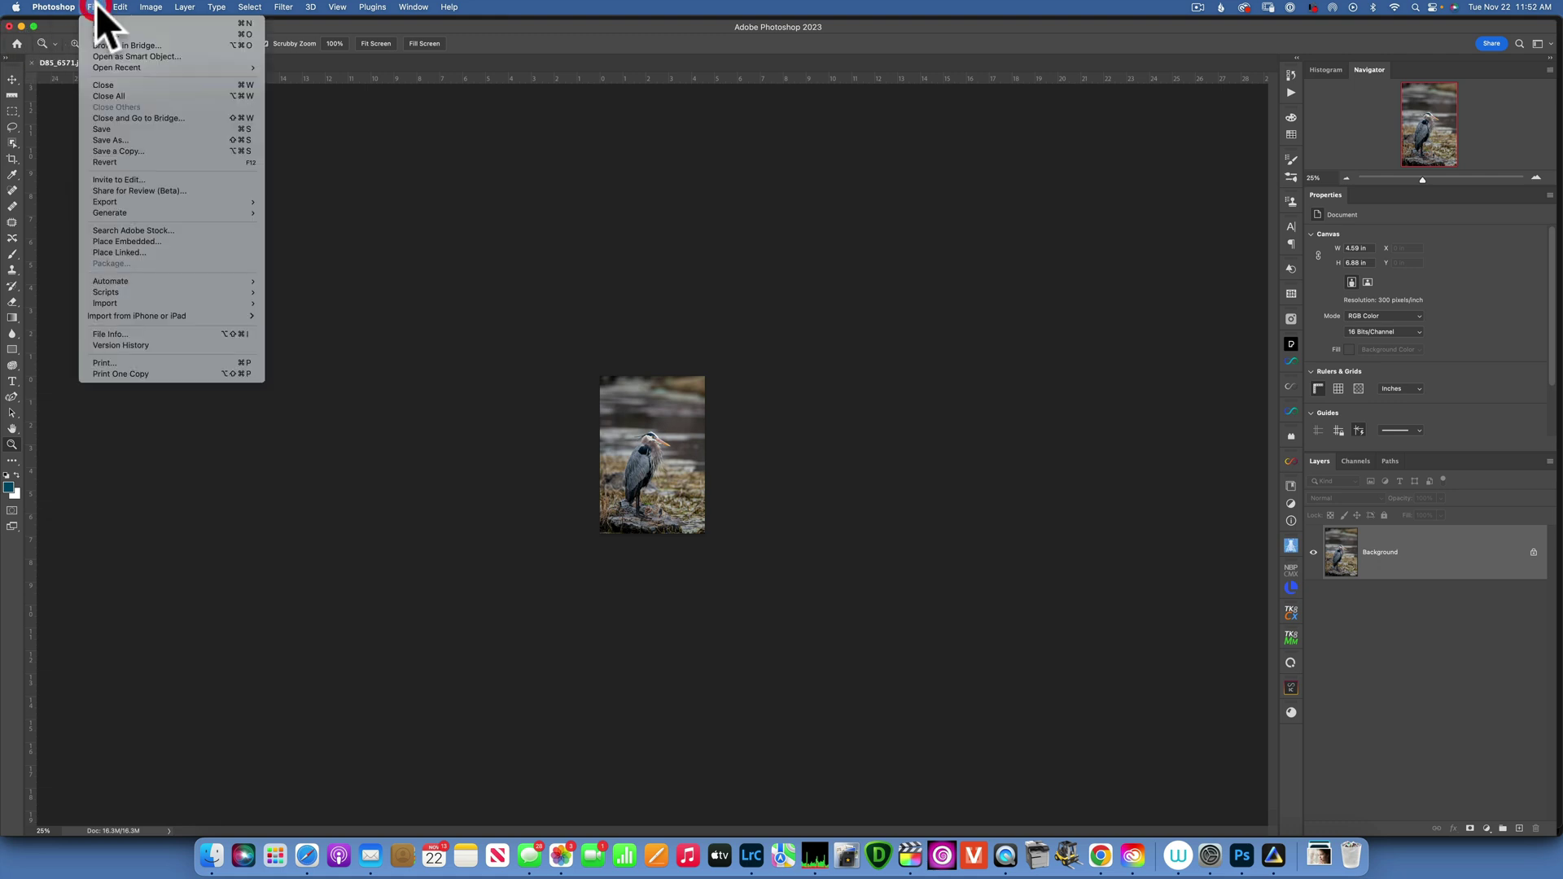
left_click(128, 140)
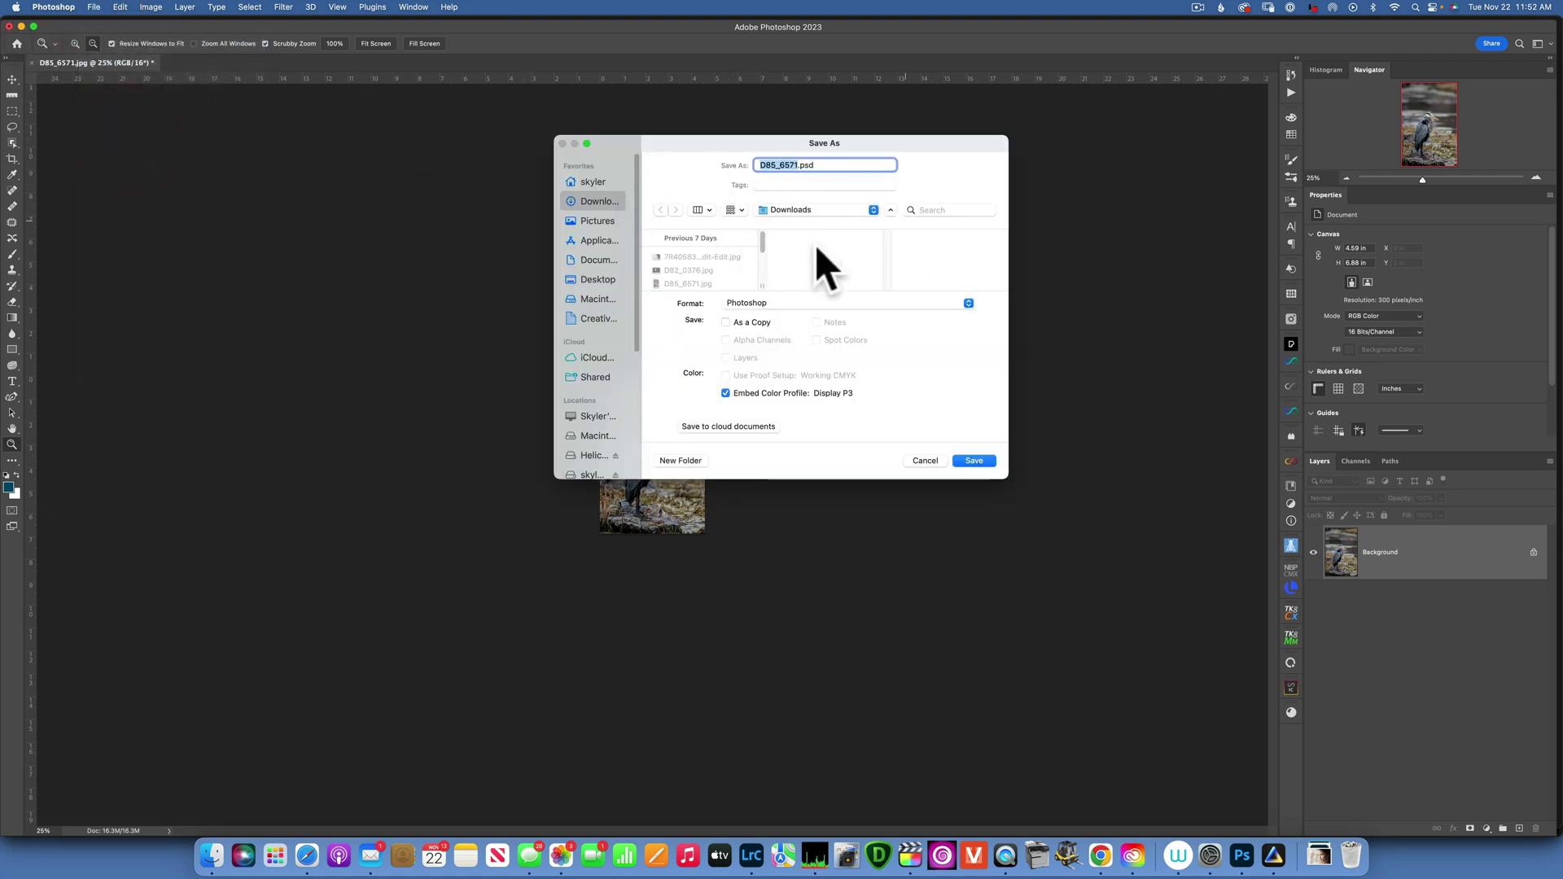
left_click(771, 304)
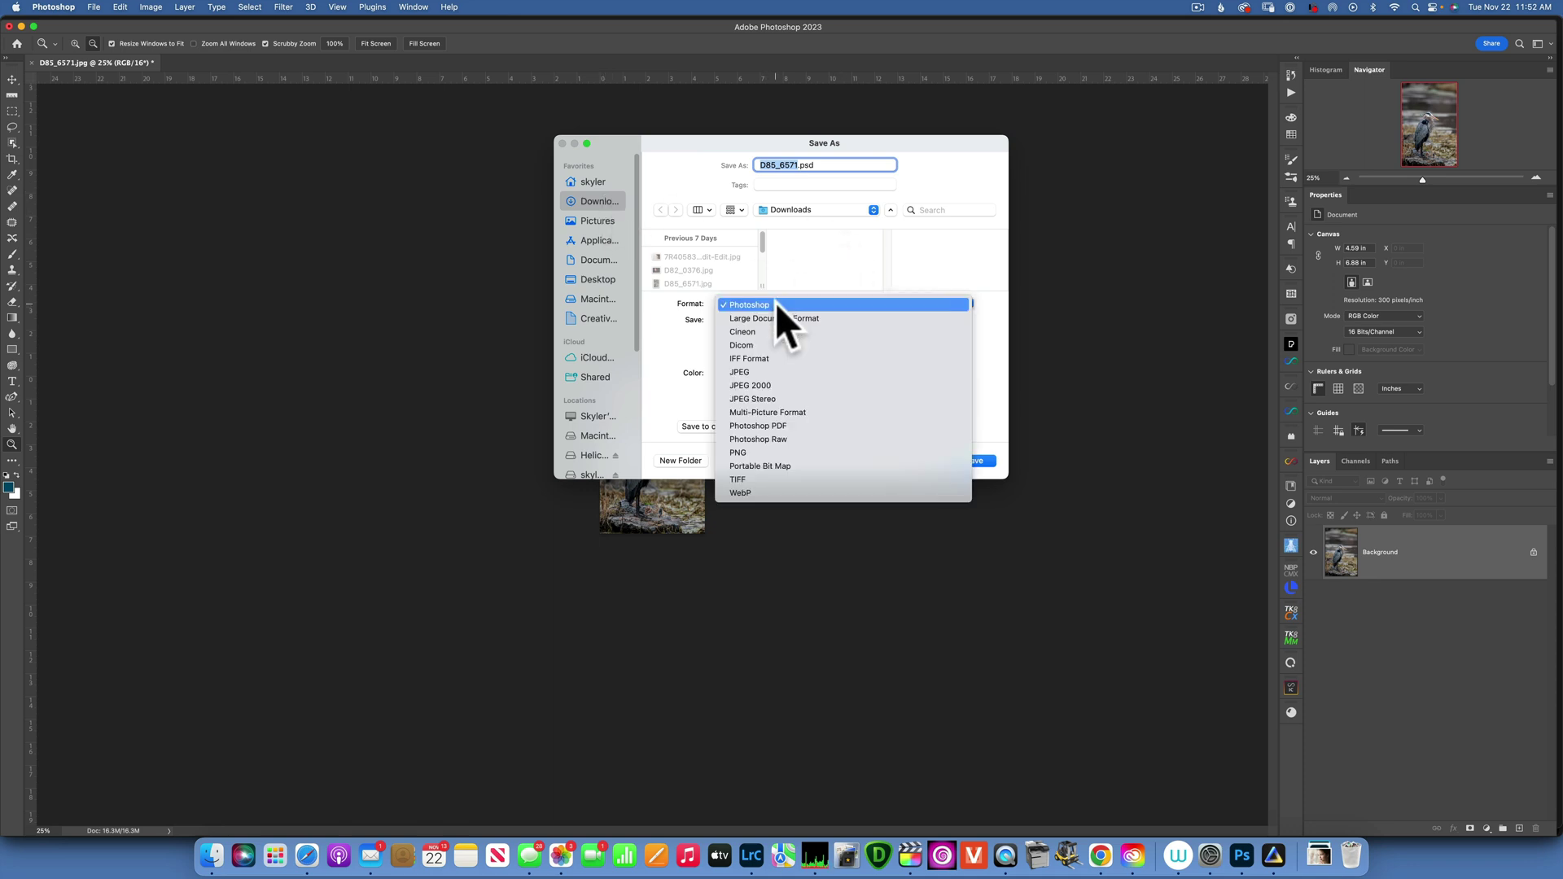
left_click(754, 372)
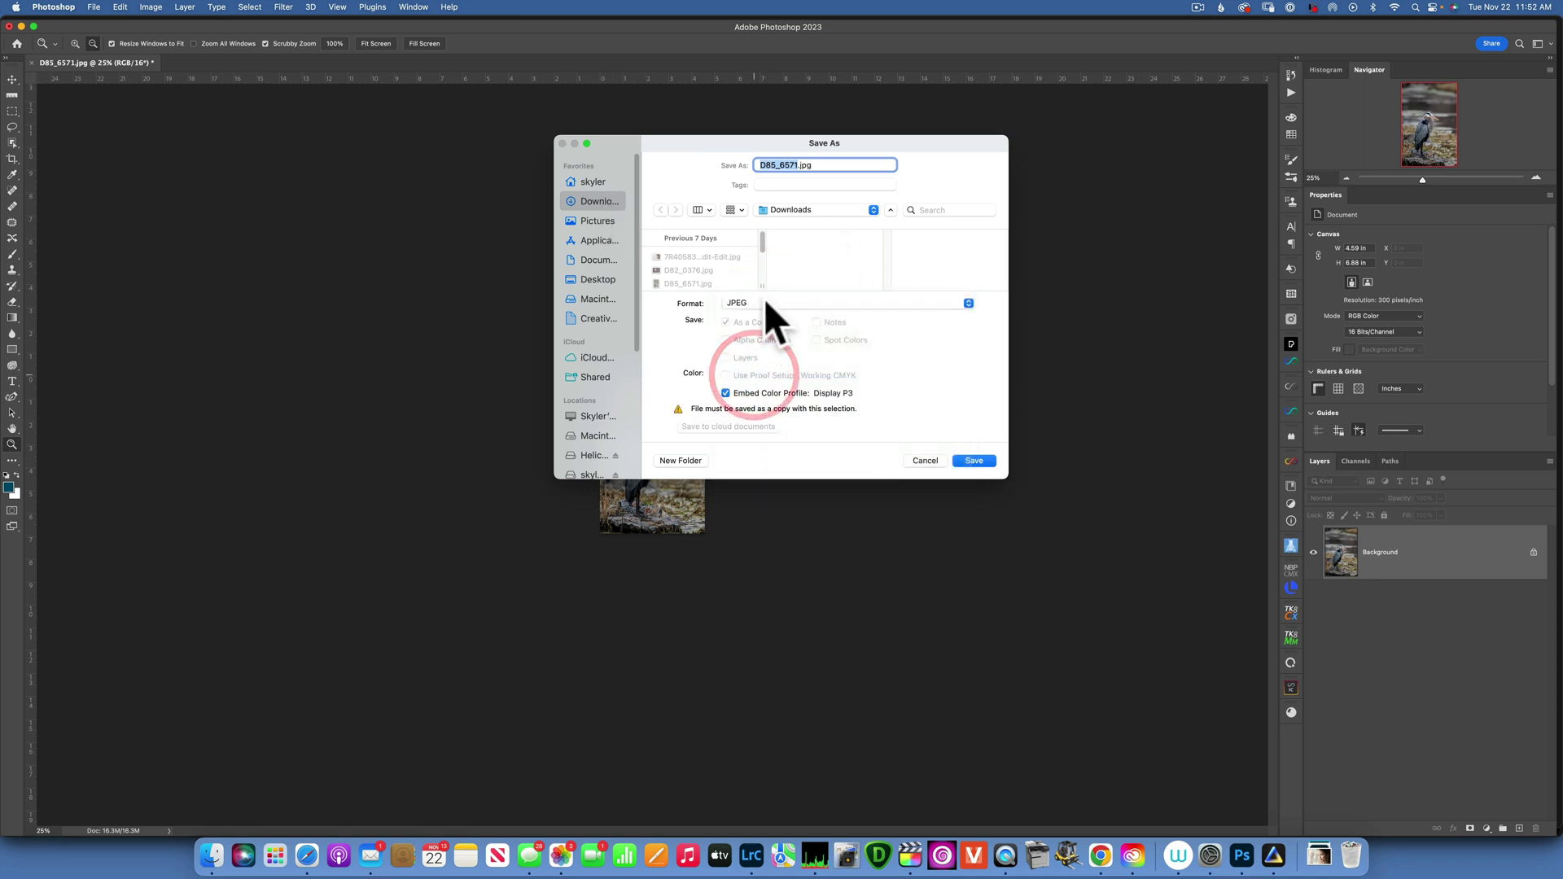
type("small")
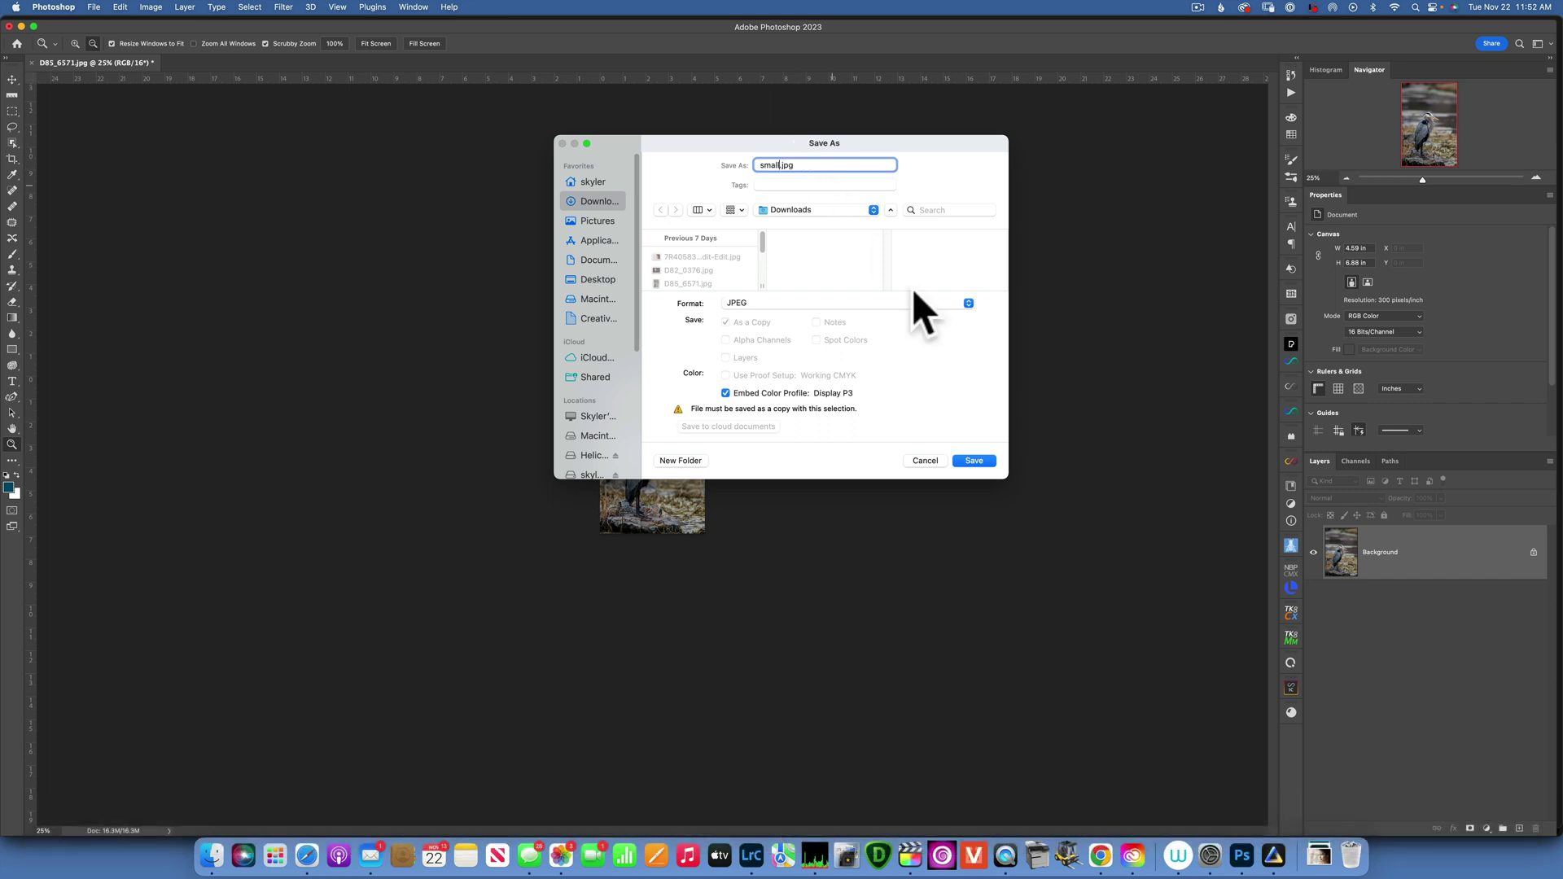
left_click(973, 461)
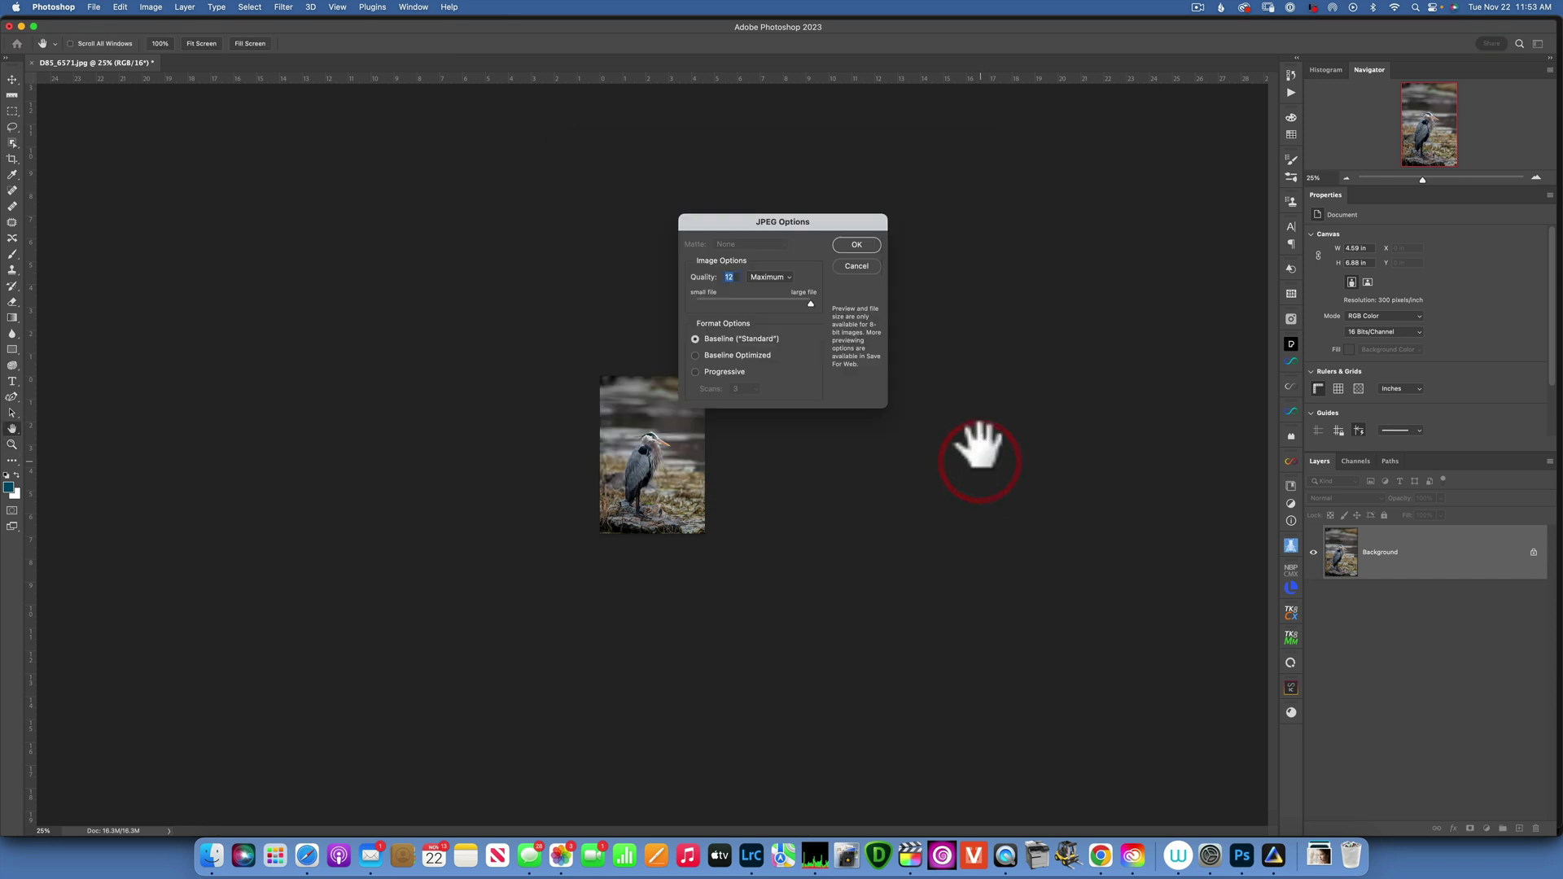
left_click(855, 244)
key("z")
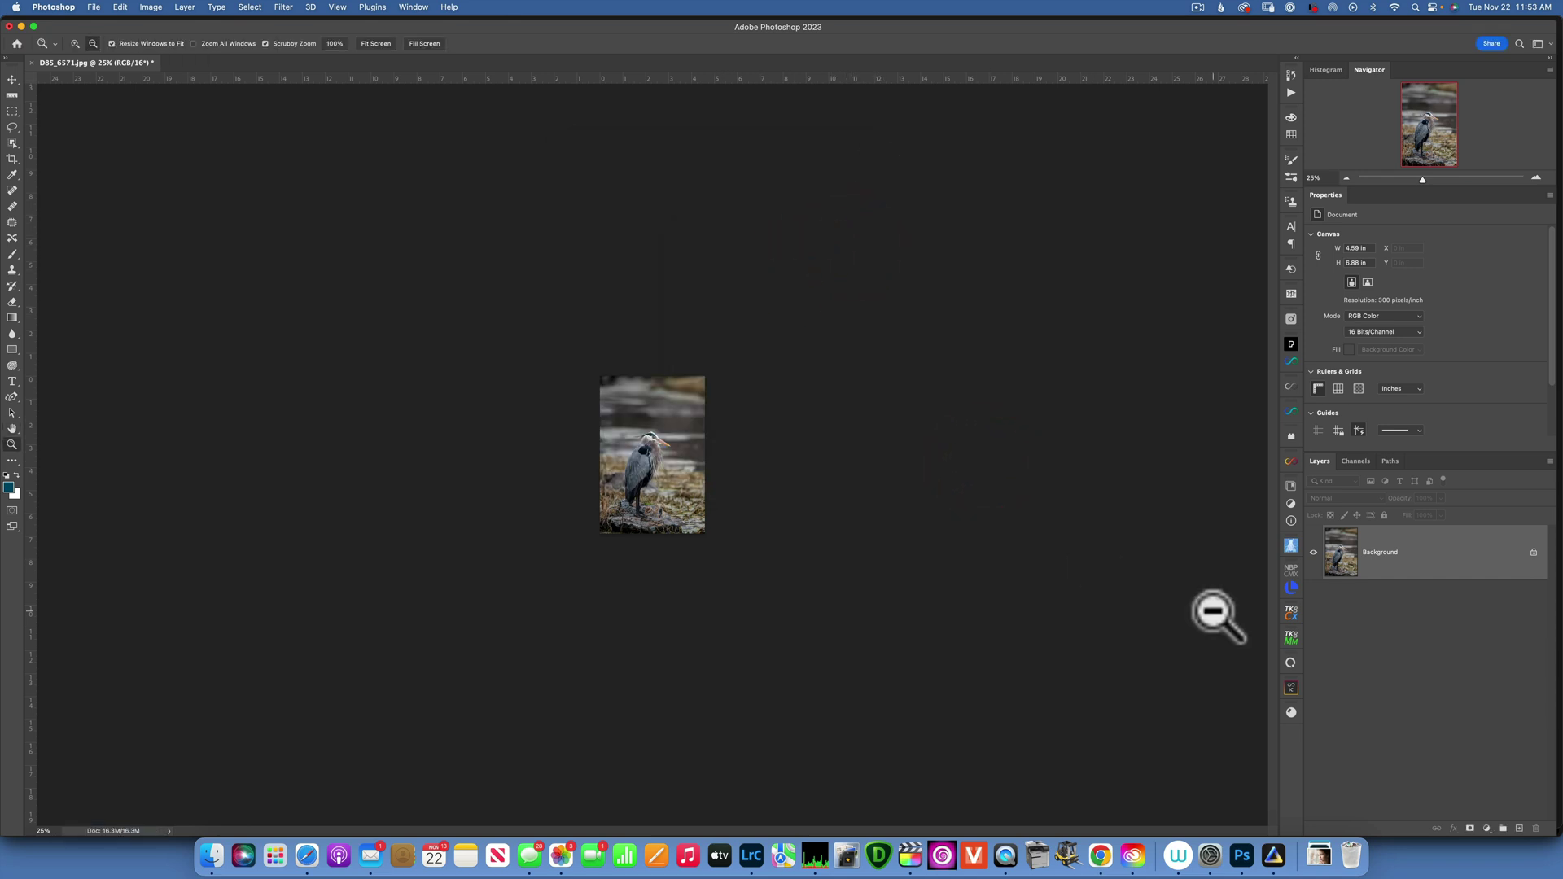
Switch to Luminar Neo and add small.jpg from the Downloads folder
left_click(1274, 855)
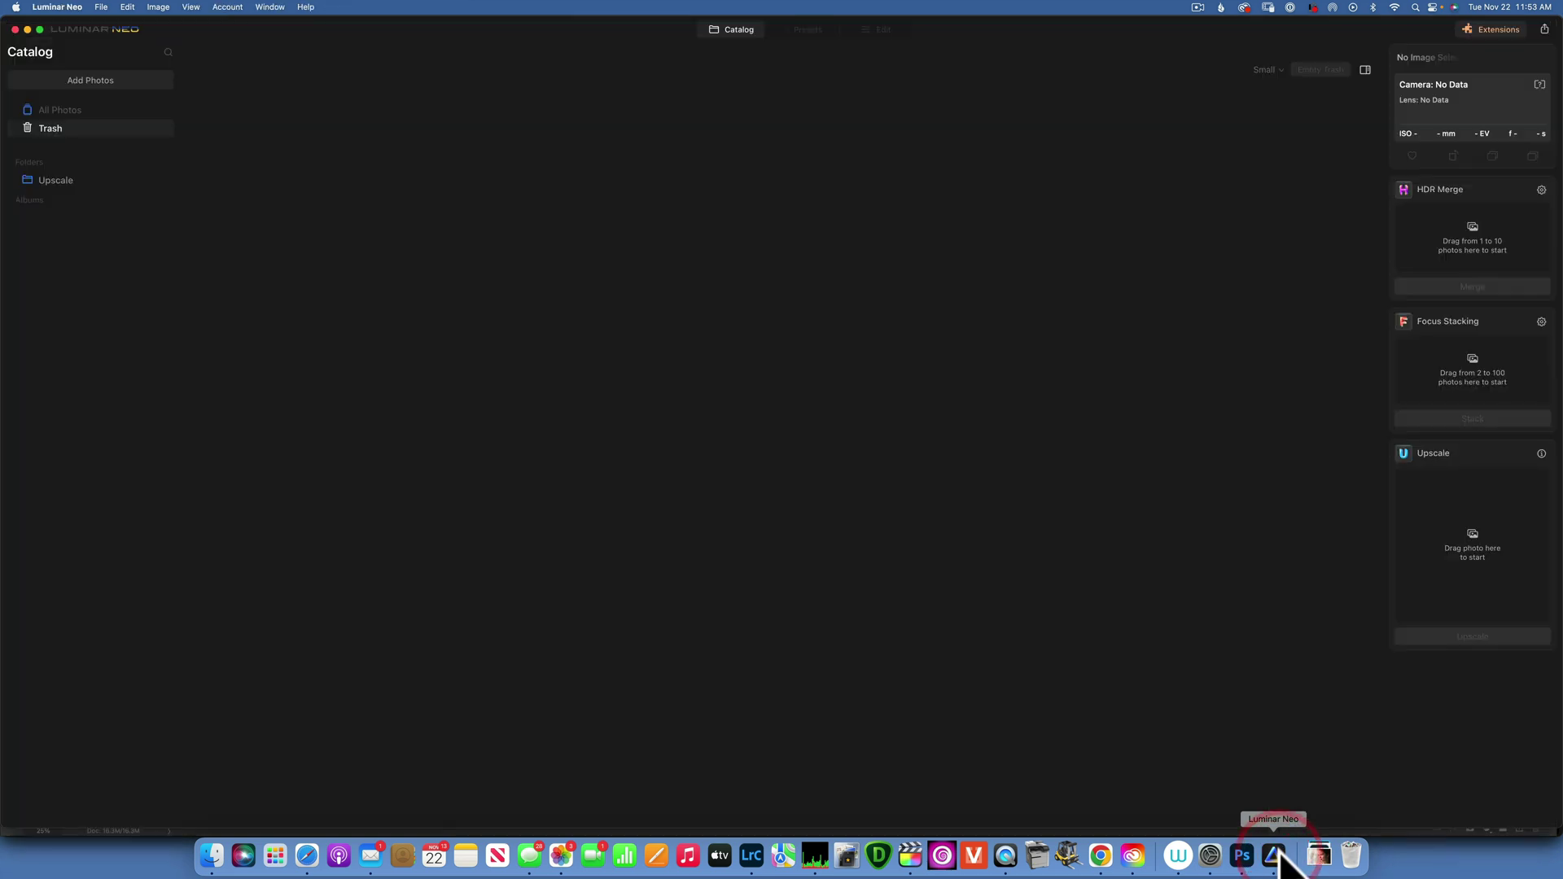
left_click(98, 78)
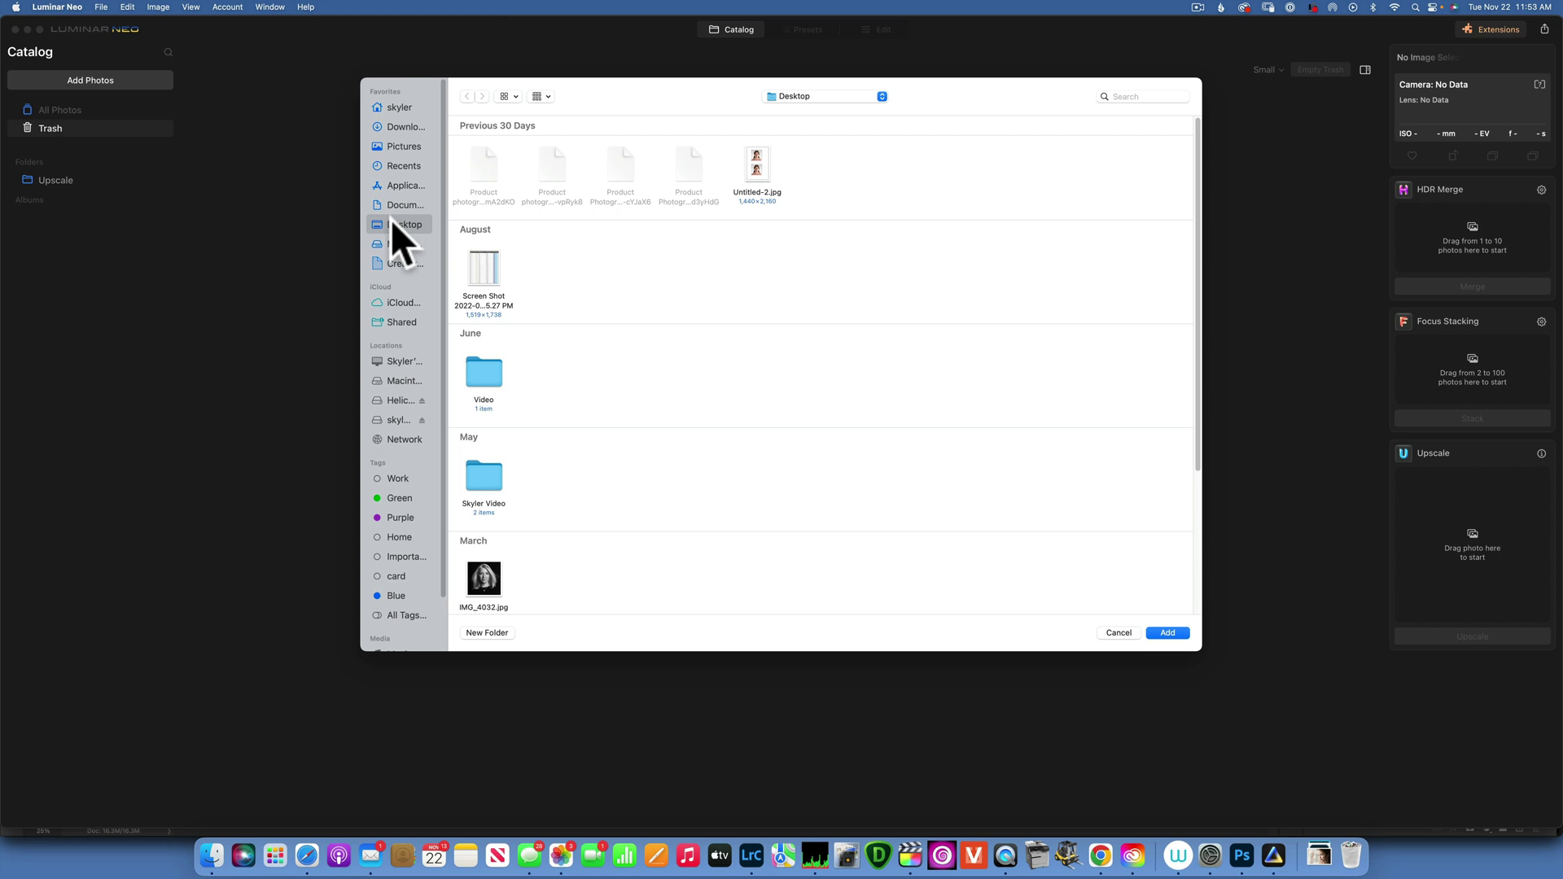
left_click(405, 126)
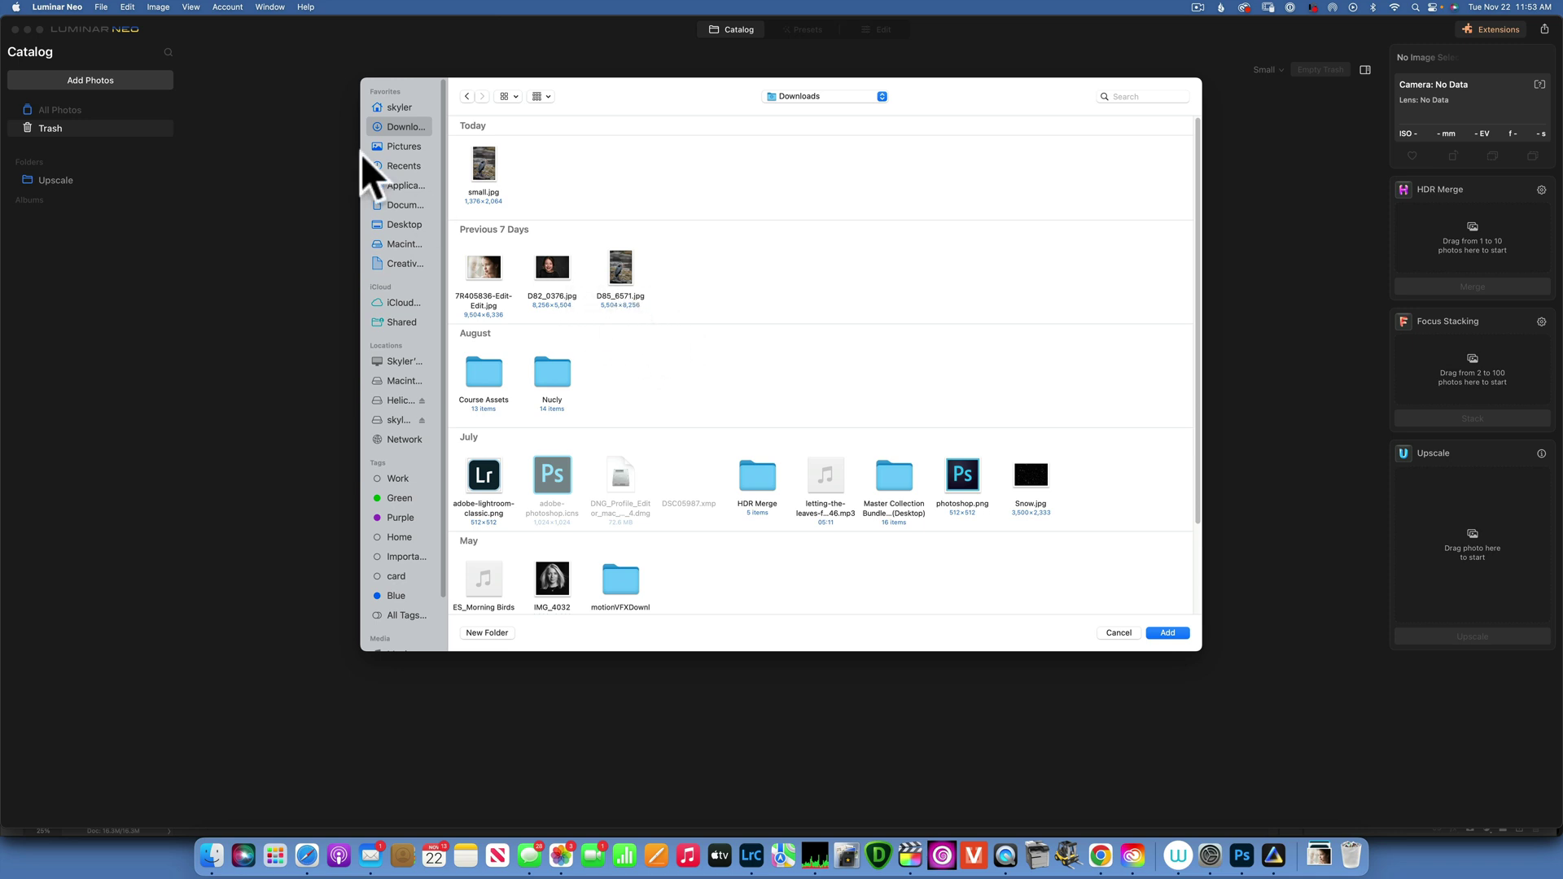
left_click(485, 170)
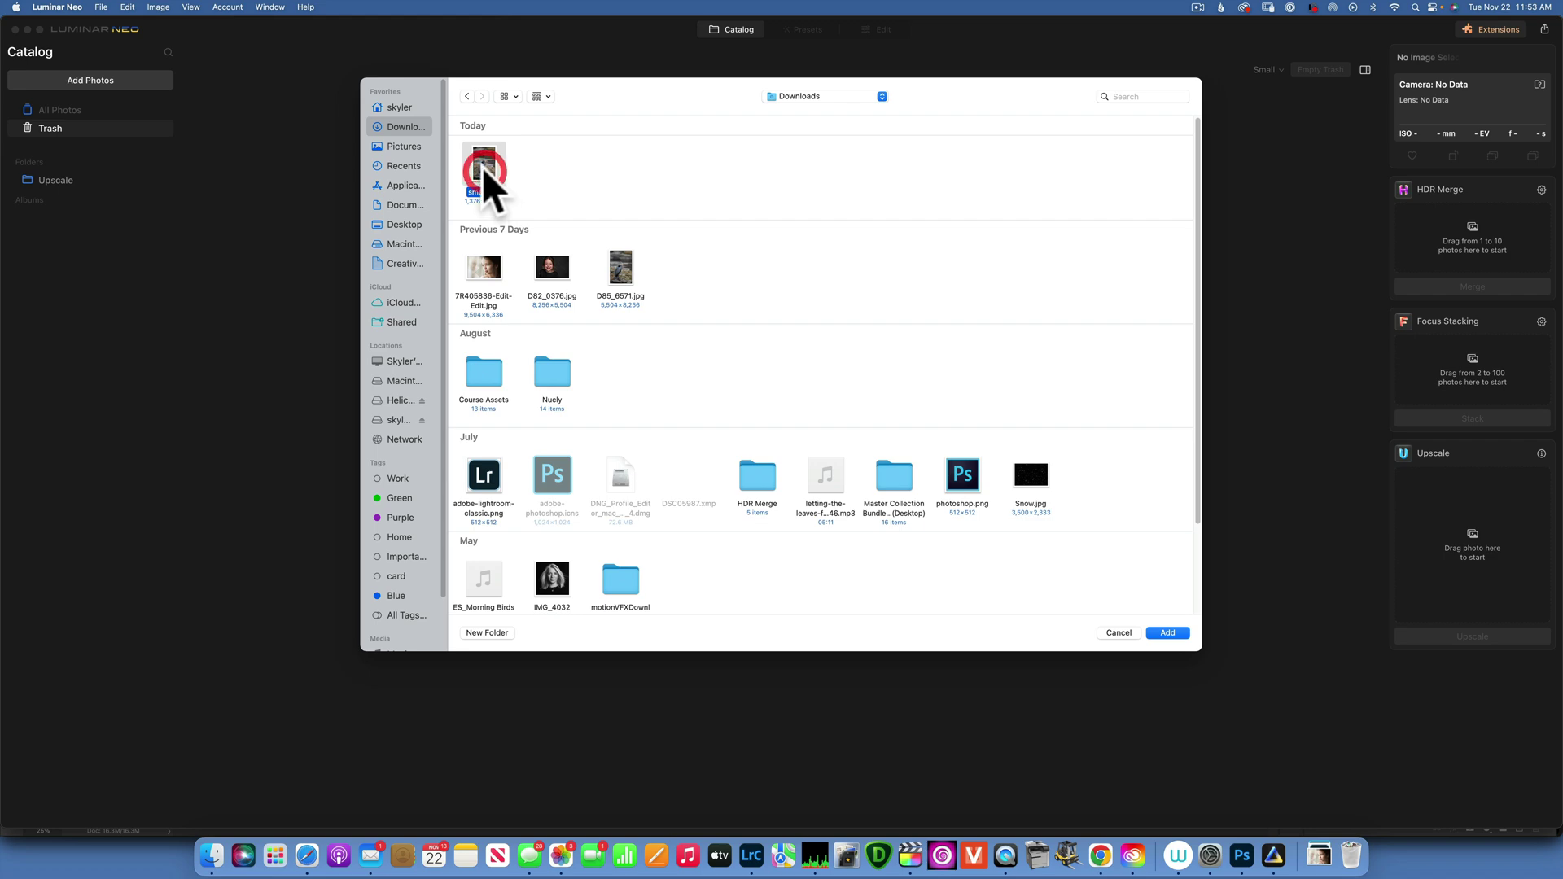
left_click(1176, 631)
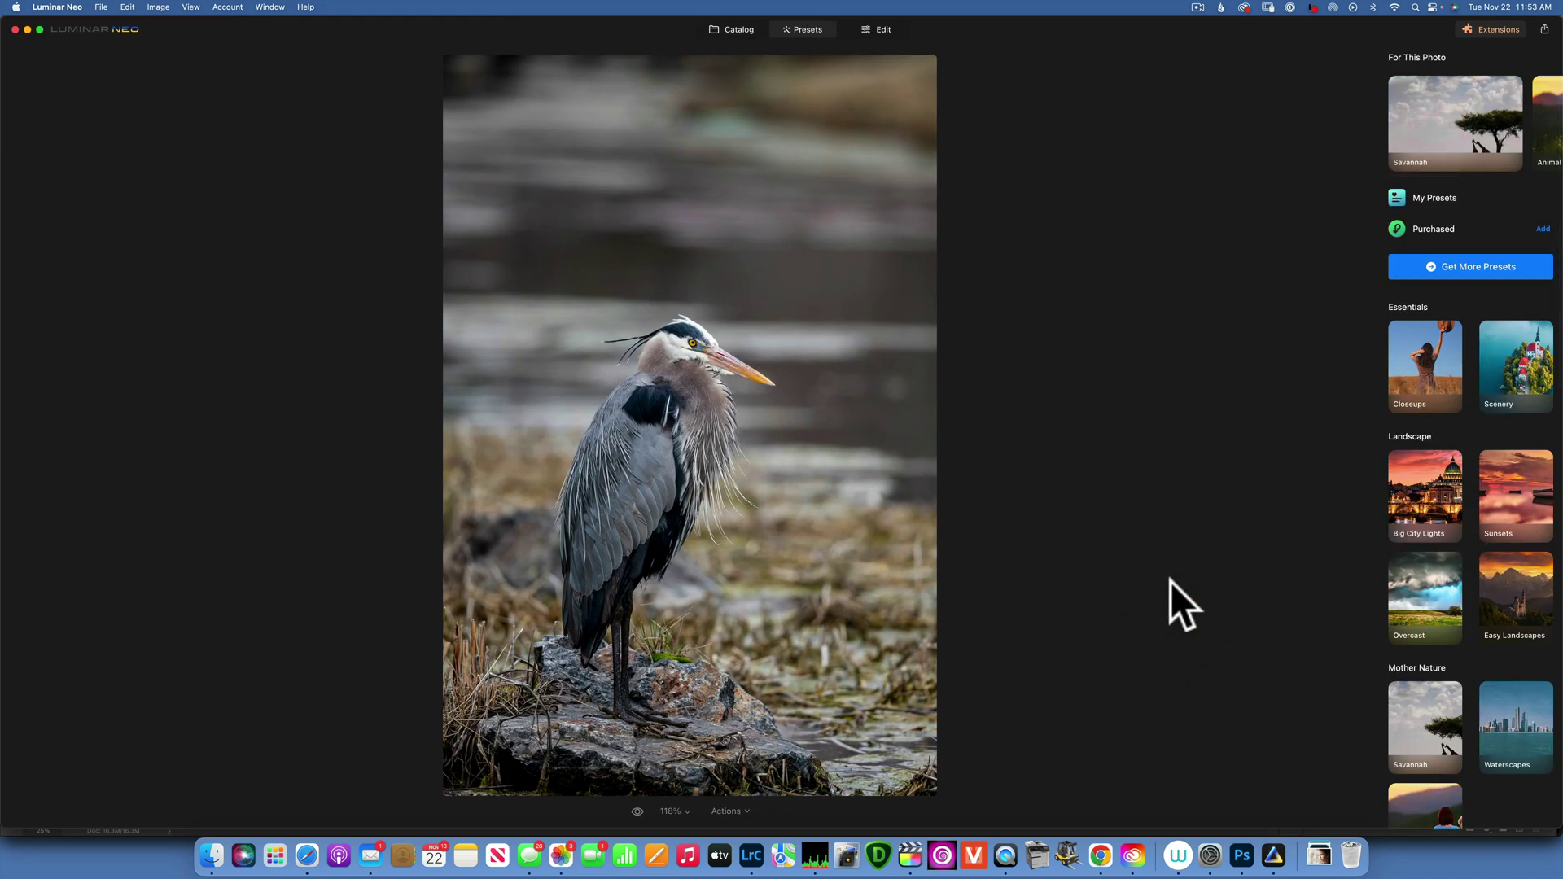
Load the small heron photo from the catalog into the Upscale extension and upscale it 4x
left_click(738, 31)
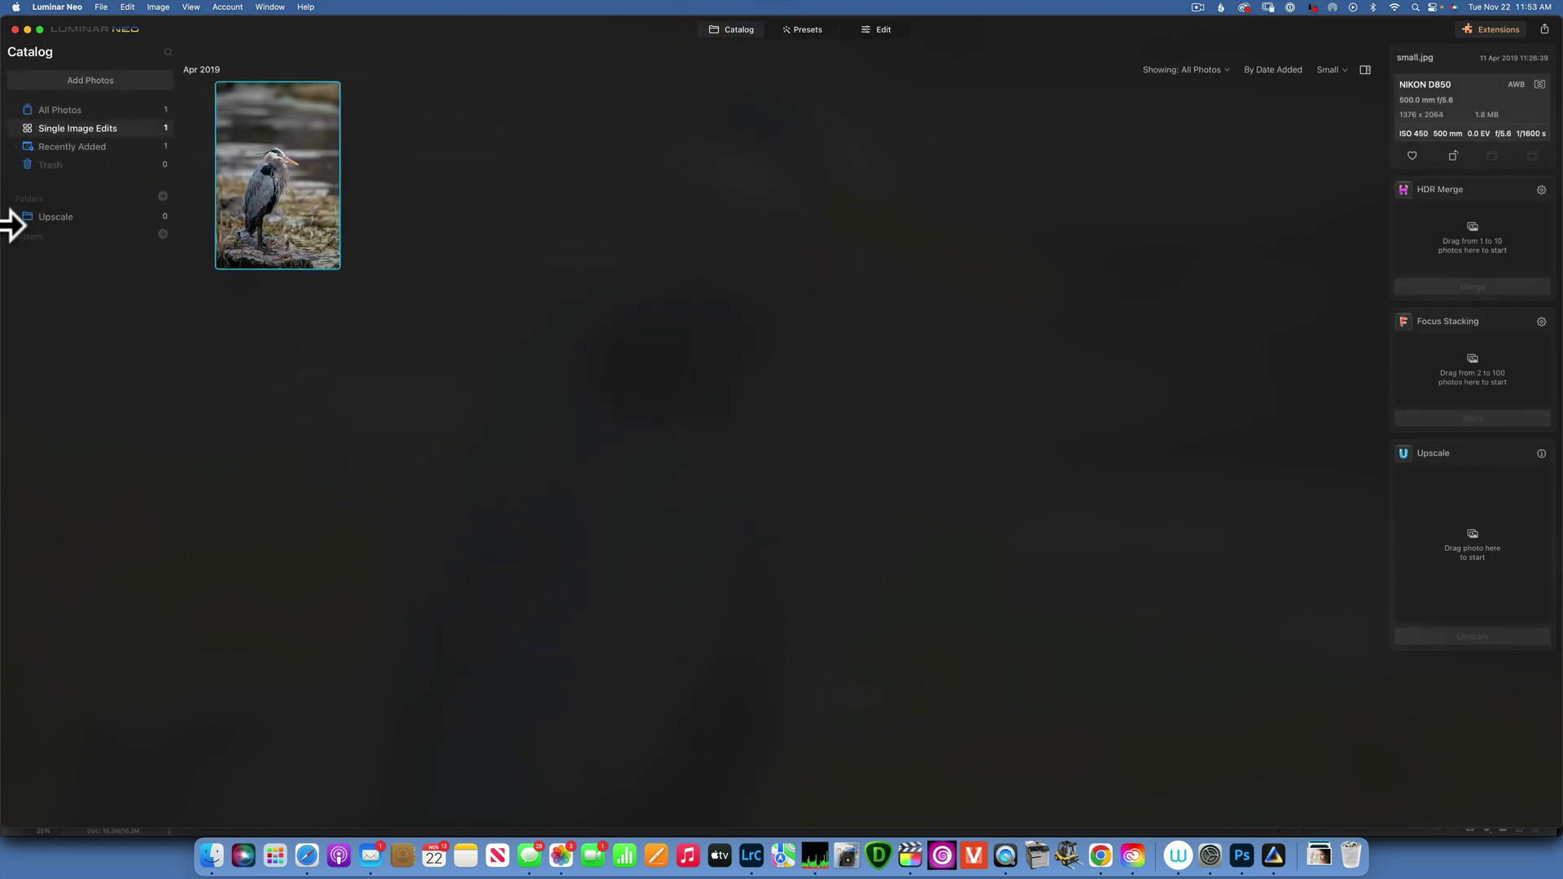
left_click_drag(335, 203, 1460, 587)
left_click_drag(1497, 537, 1497, 537)
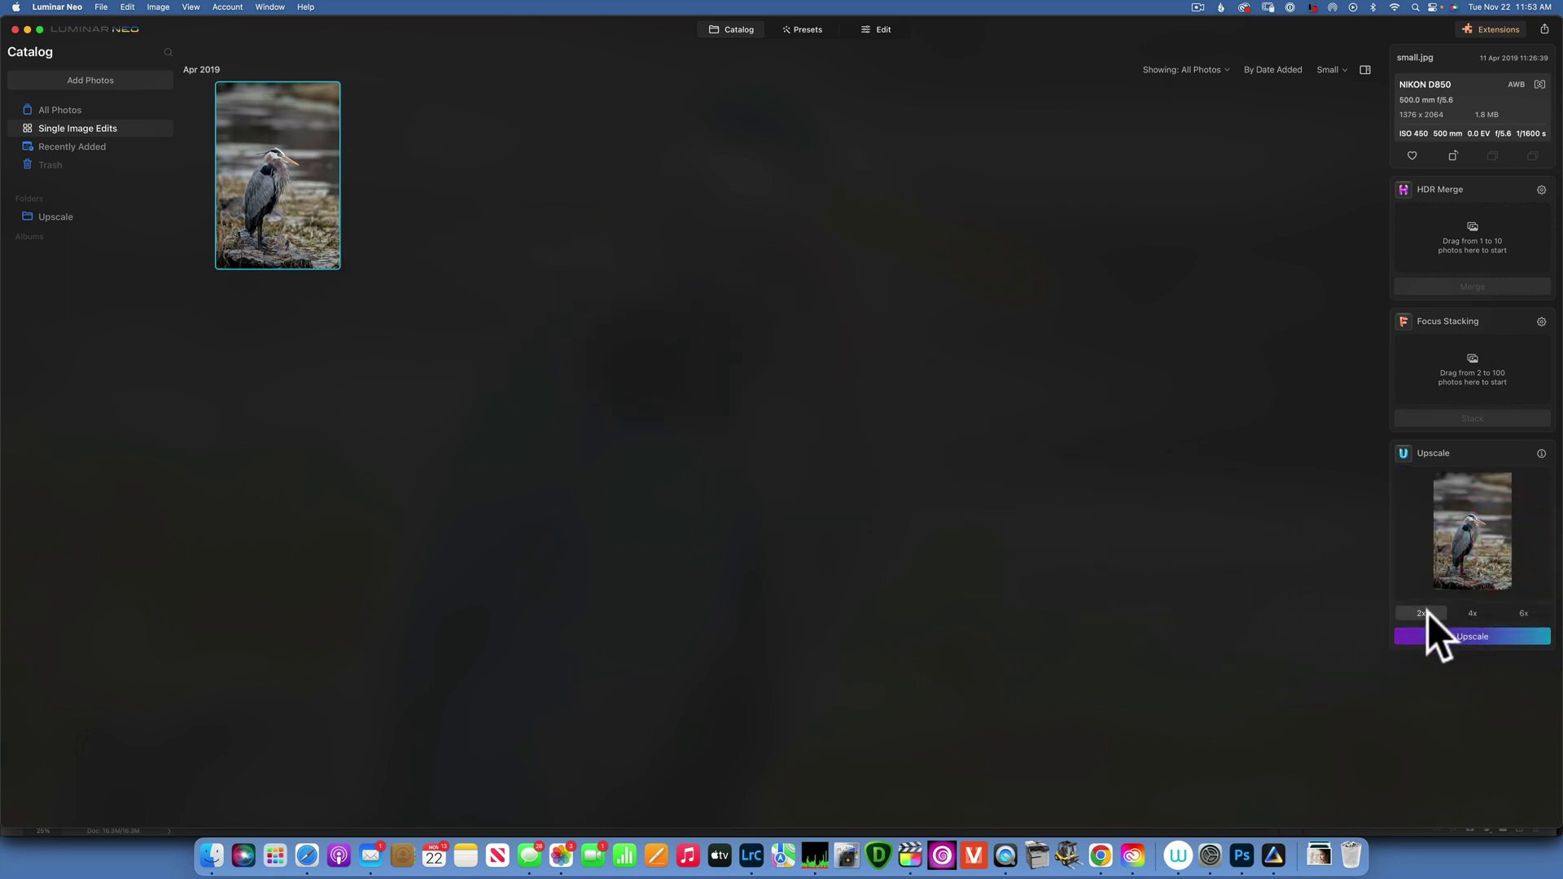
left_click(1472, 611)
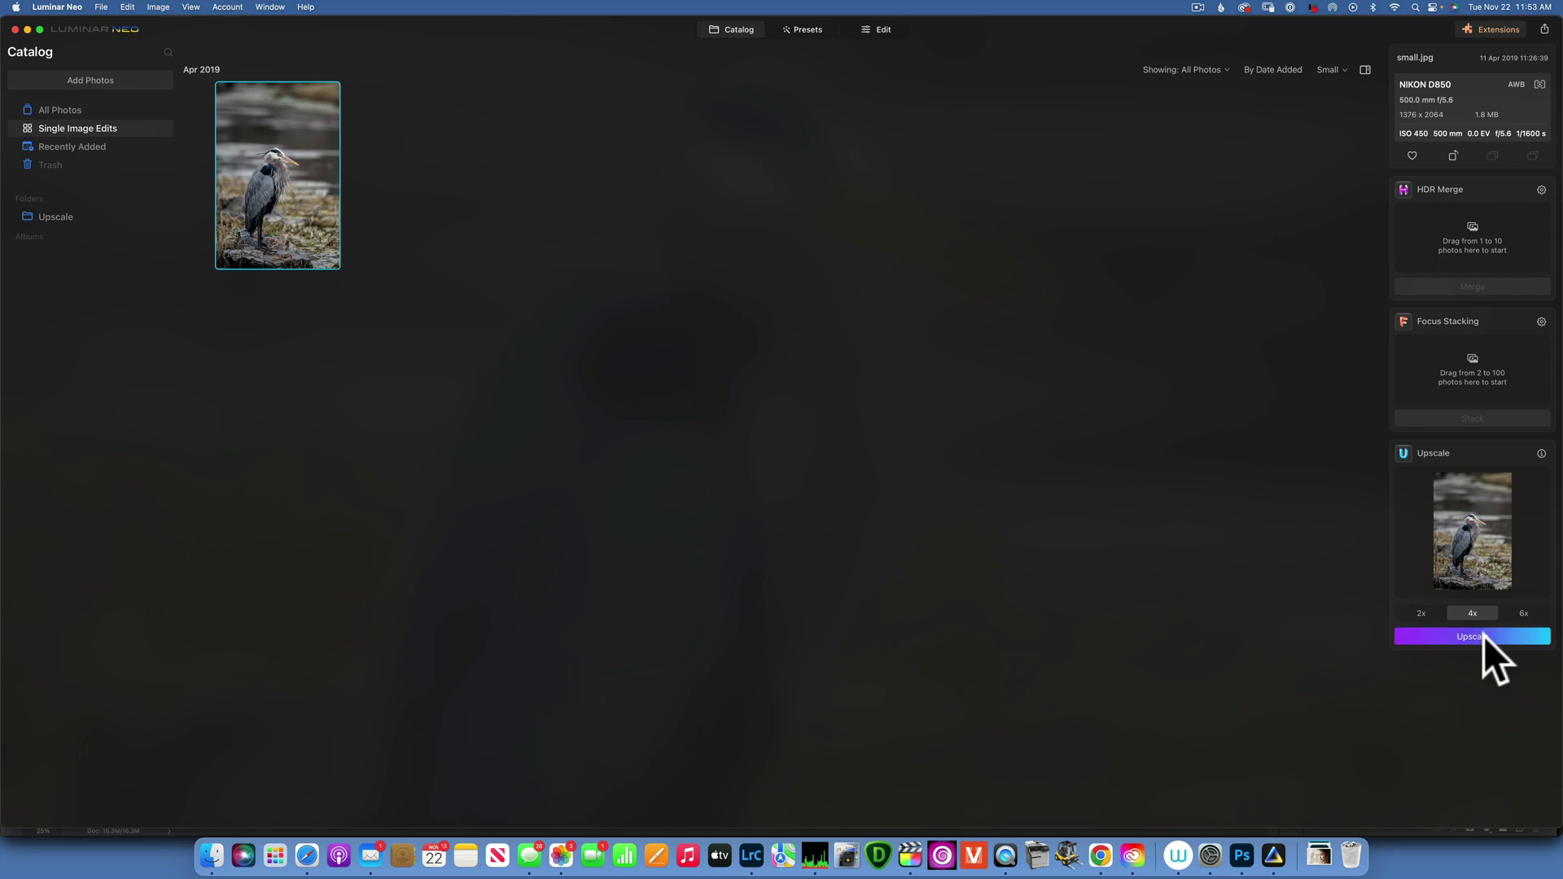
left_click(1484, 637)
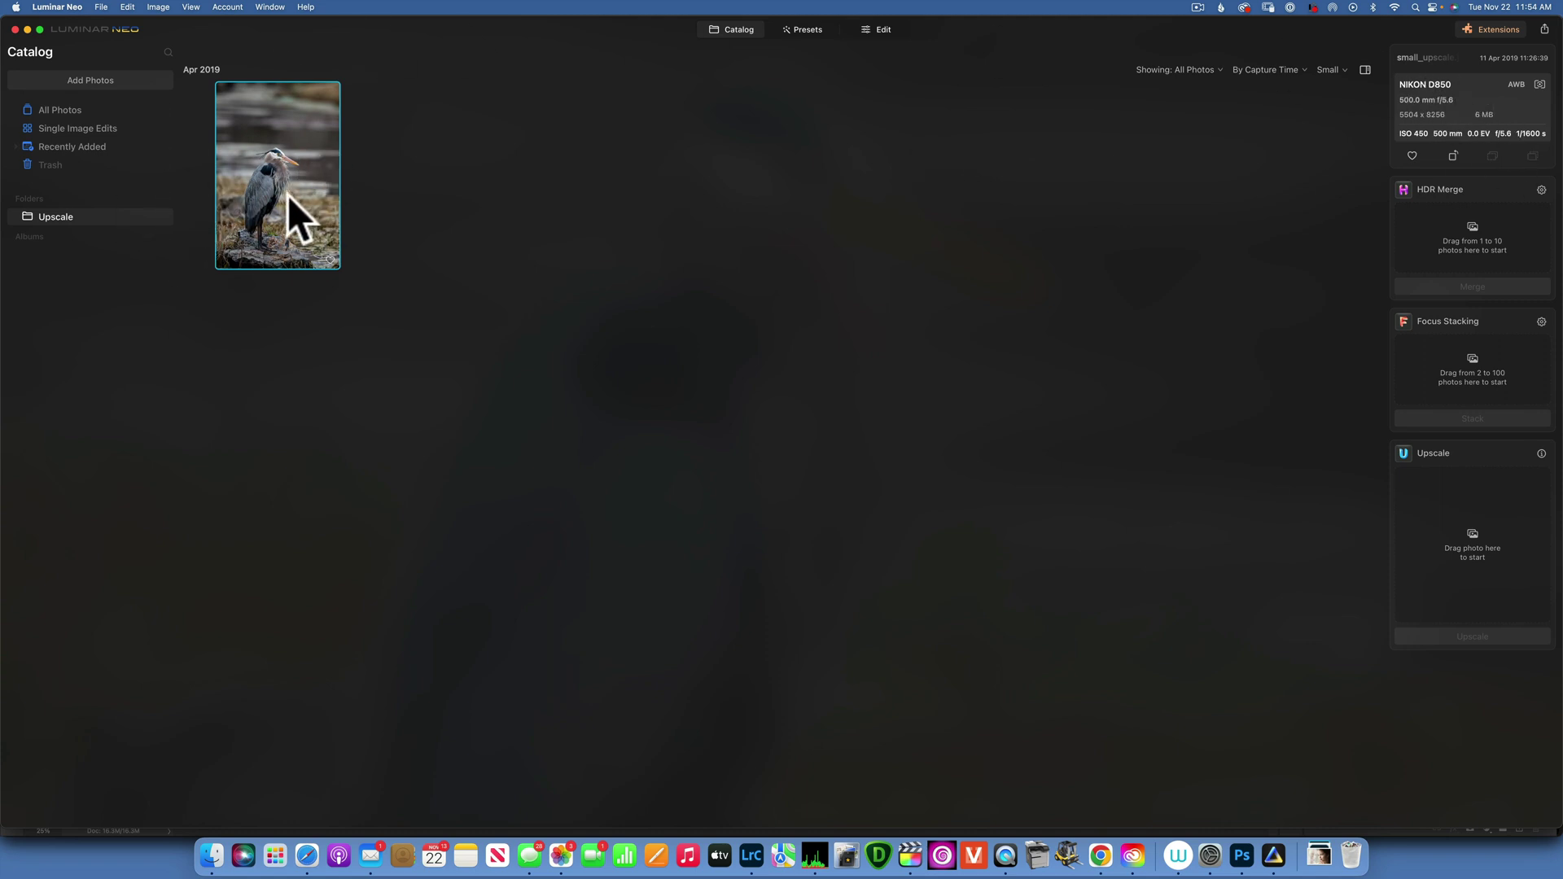
Export the upscaled photo to Downloads as a JPEG named small_upscale at original size and quality 100
left_click(102, 5)
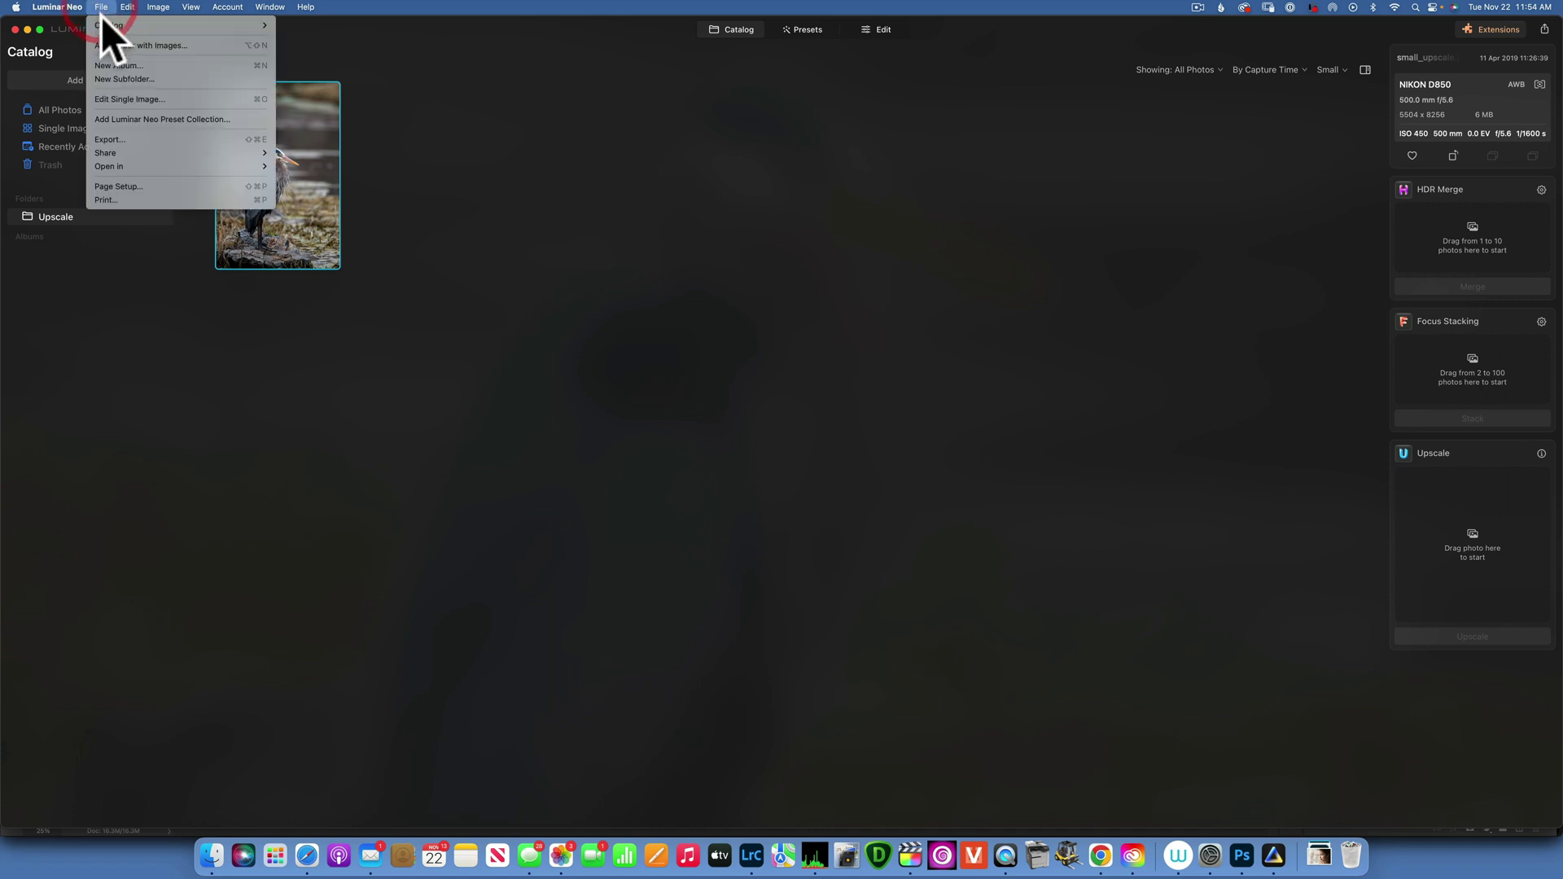
left_click(112, 137)
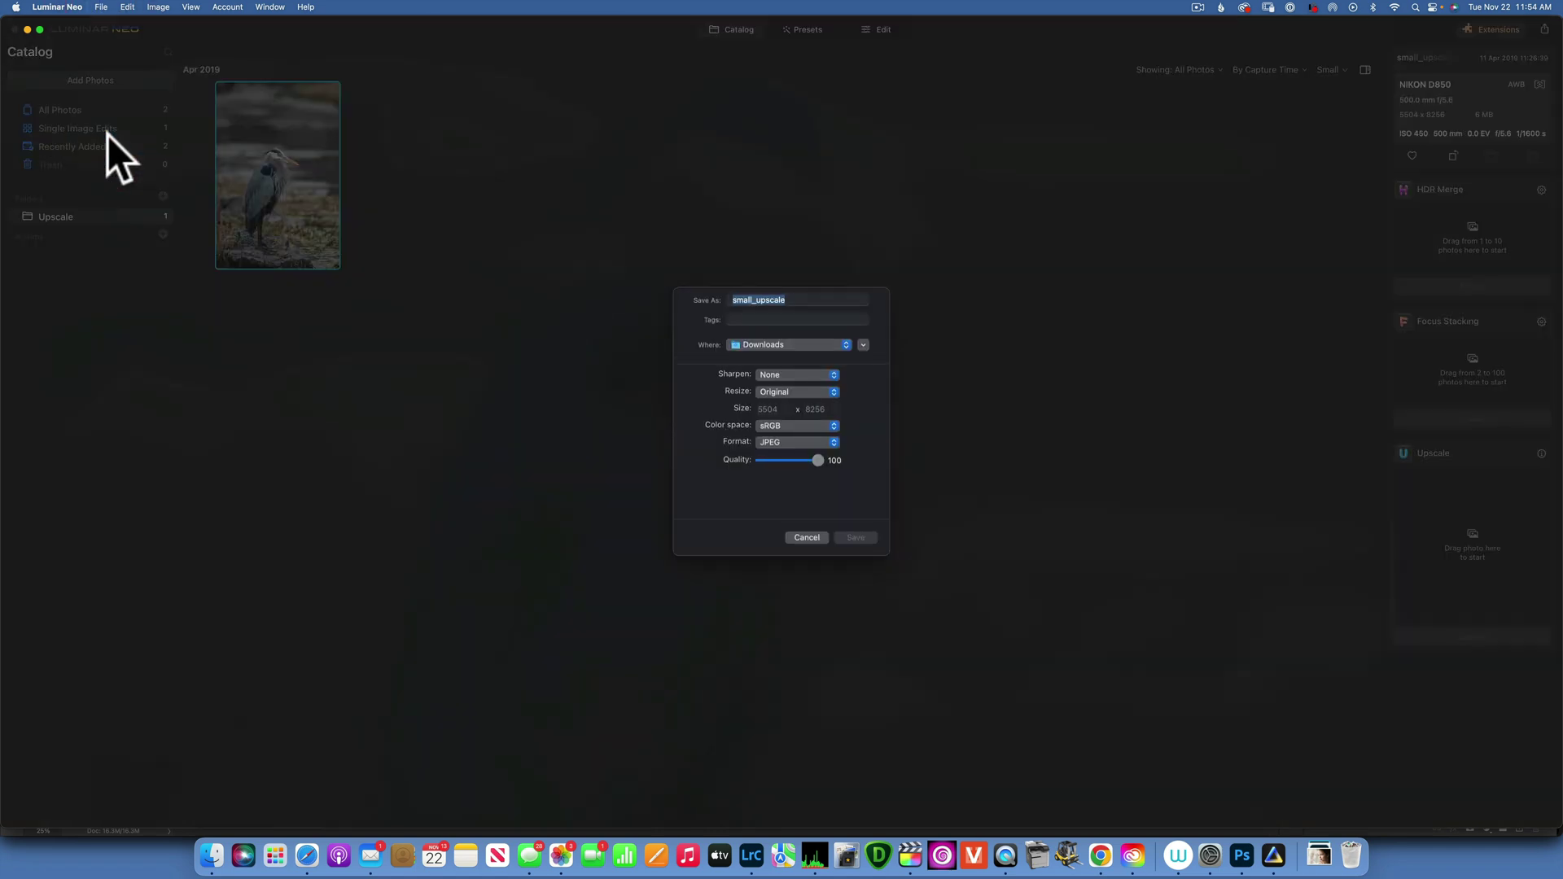
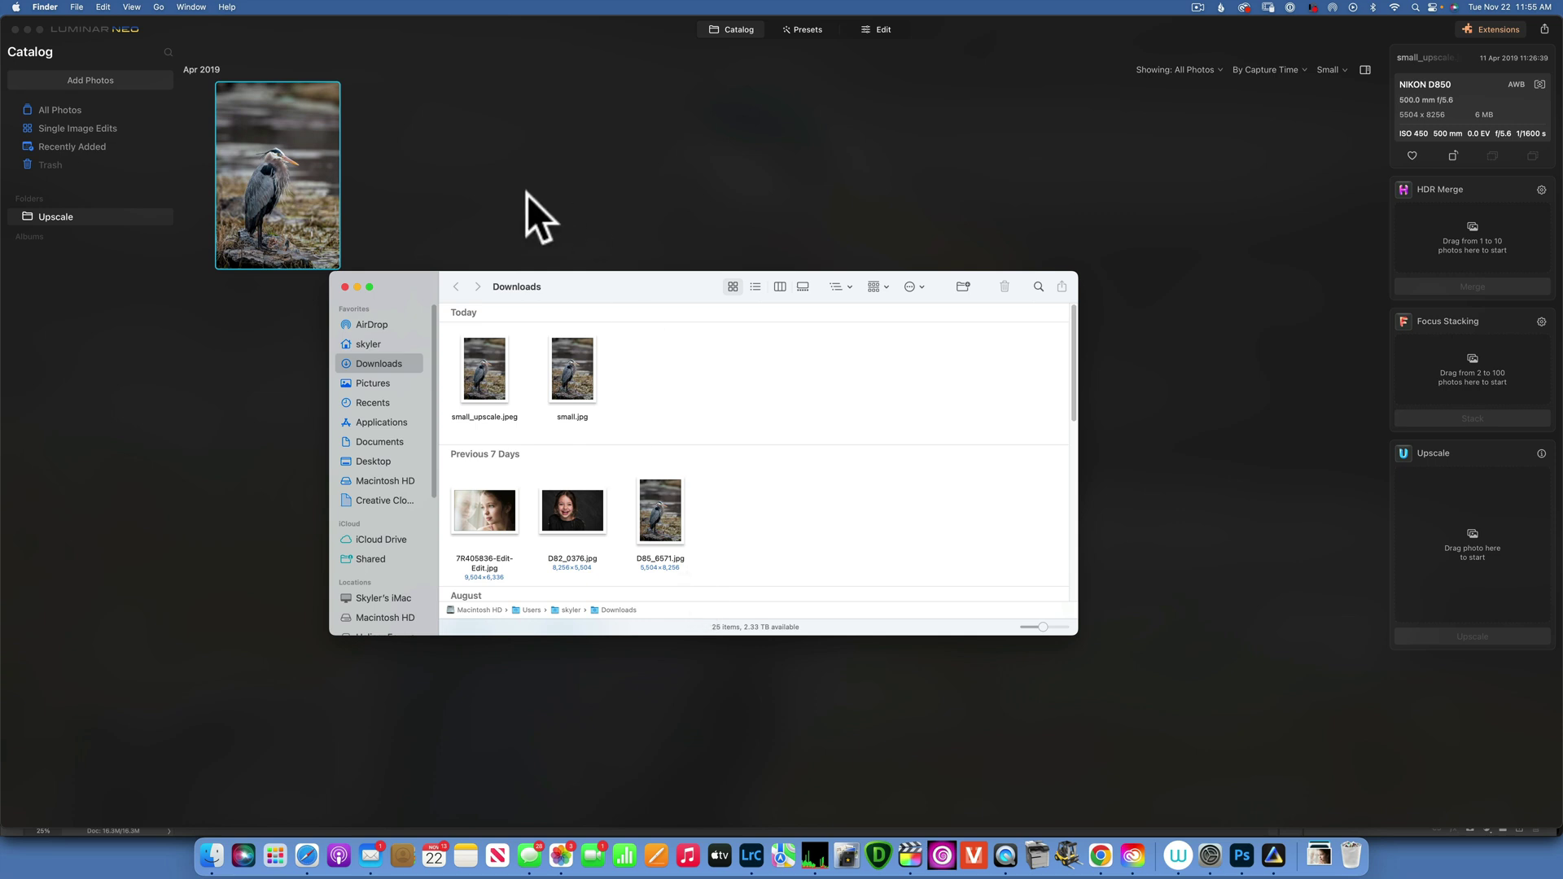
Open small_upscale.jpeg and the original D85_6571.jpg from Downloads together in Adobe Lightroom Classic
left_click(652, 504)
left_click(481, 368)
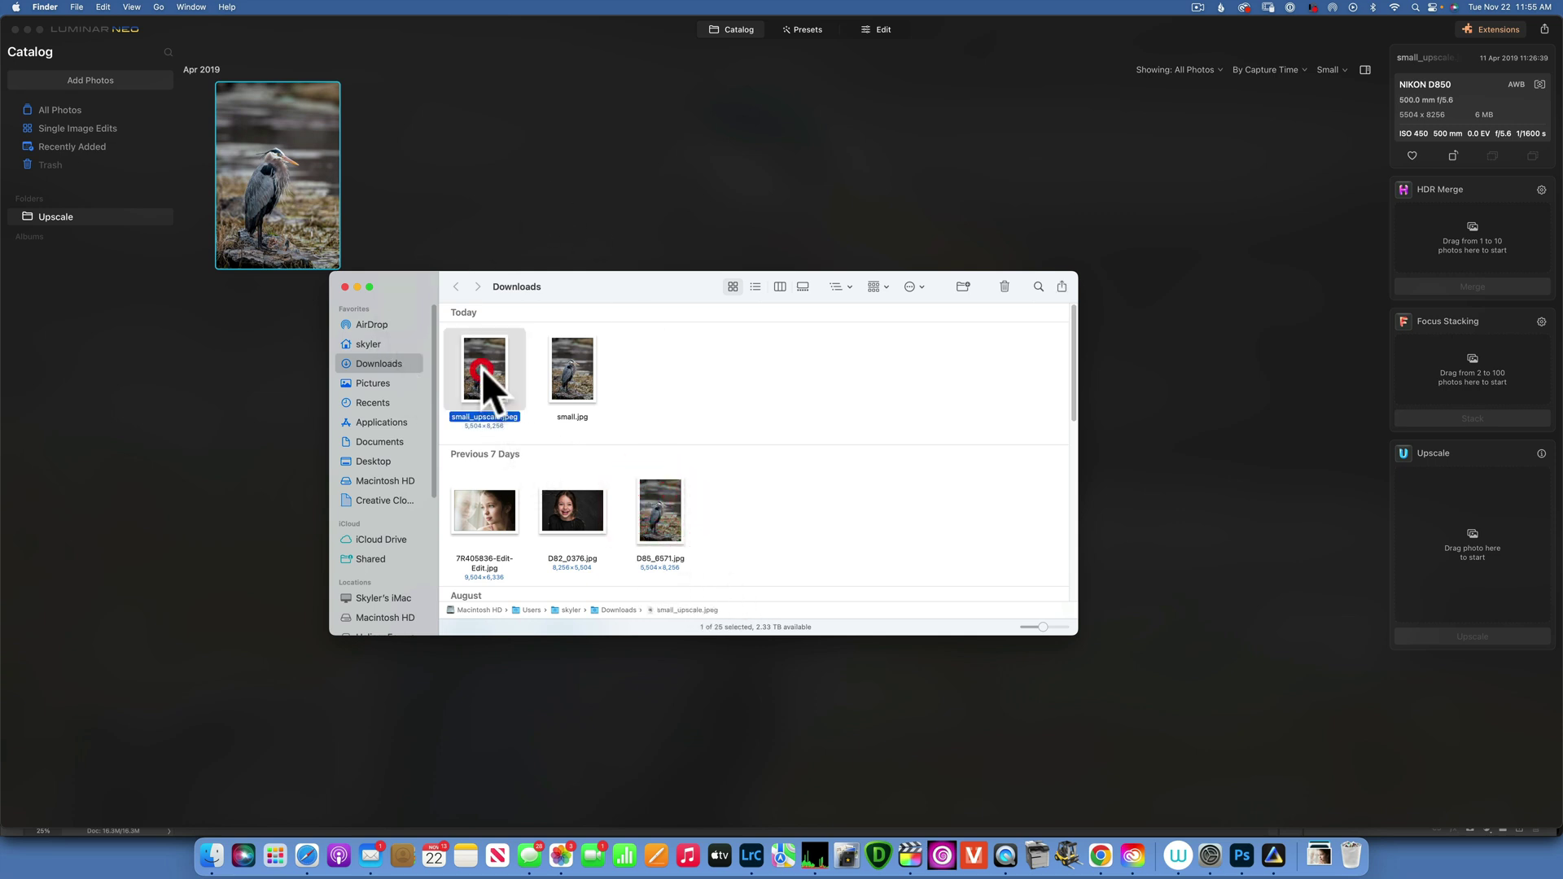
left_click(670, 515, "super")
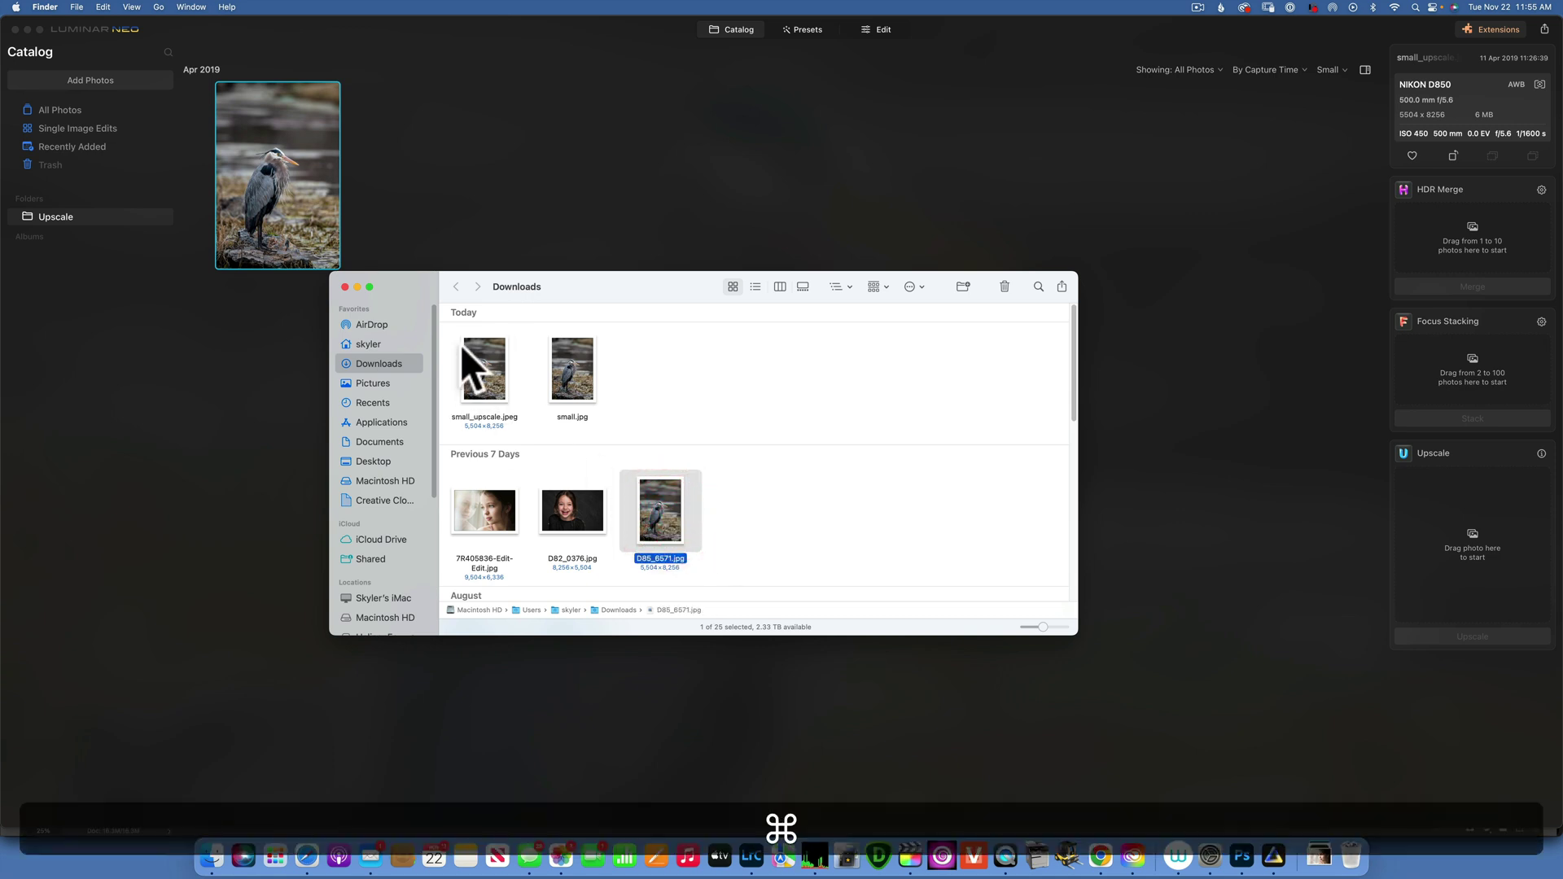
right_click(476, 373)
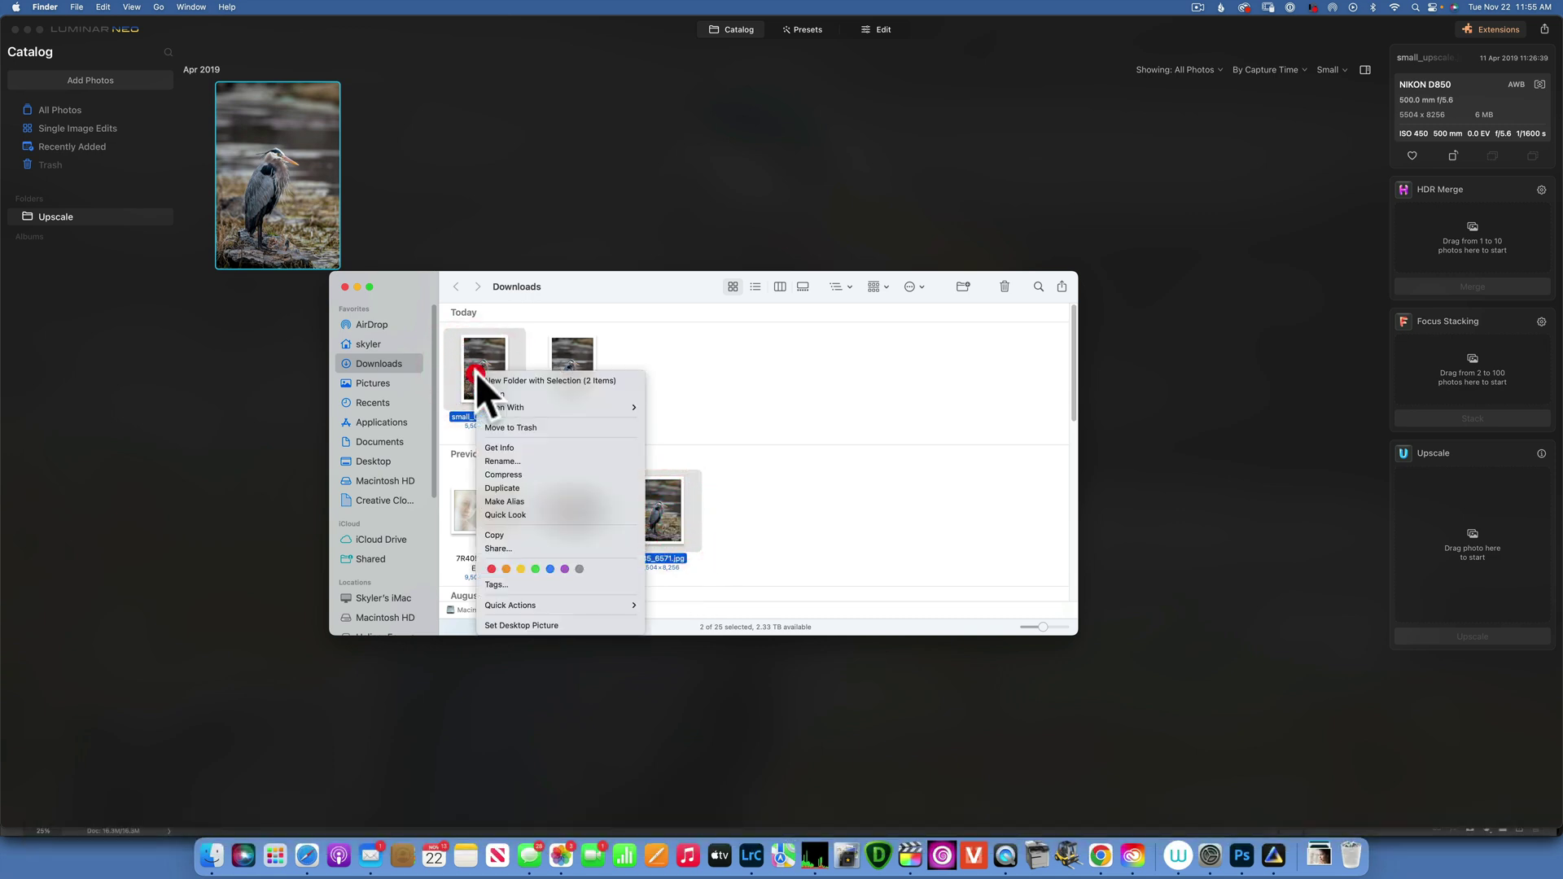
mouse_move(550, 407)
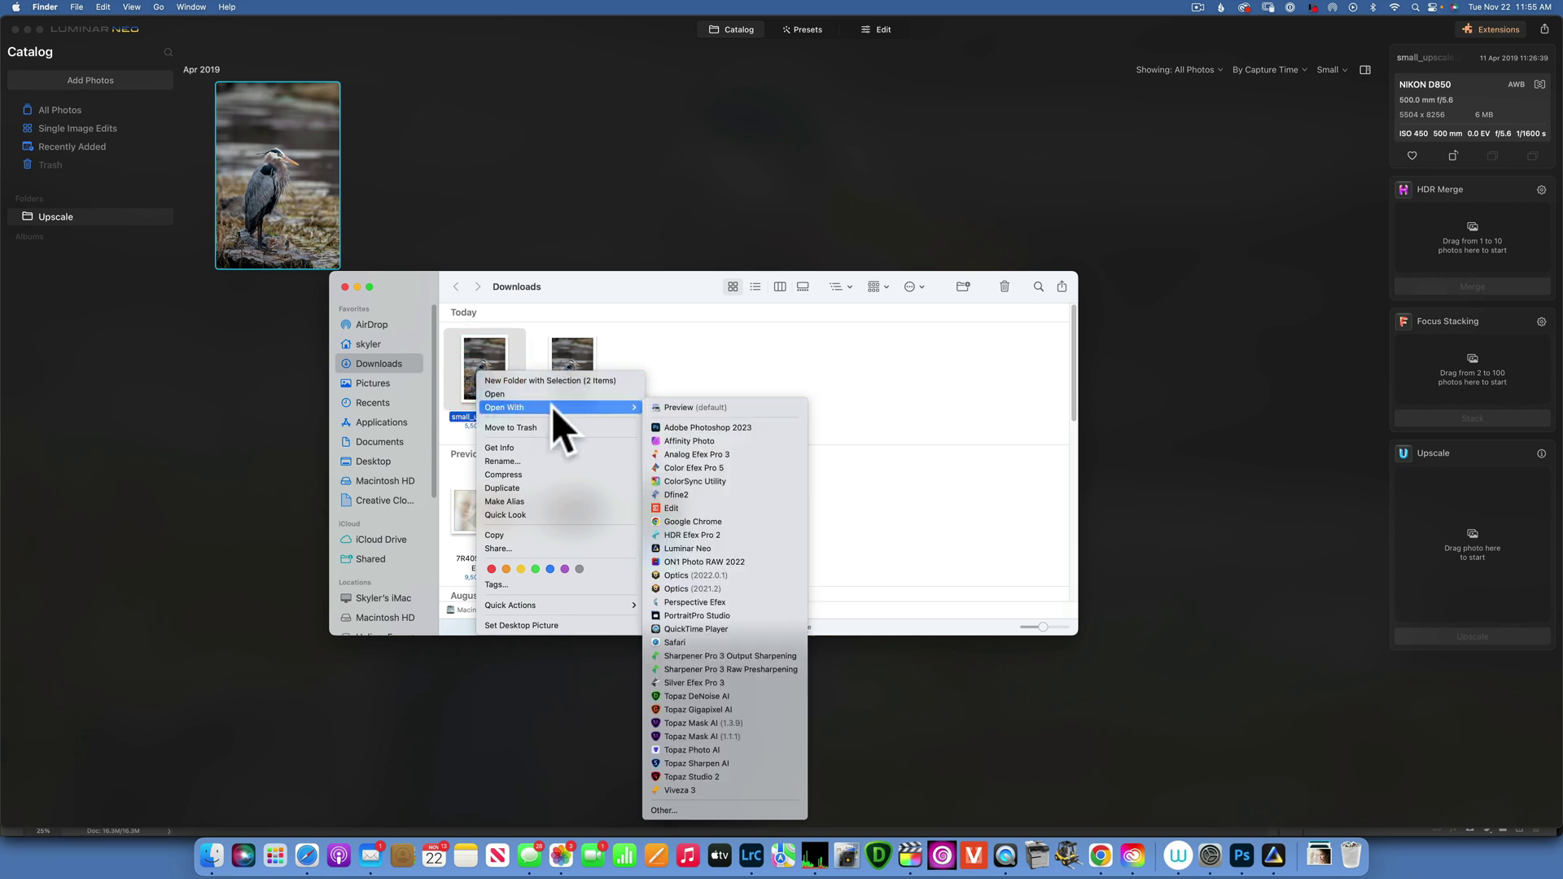
left_click(723, 810)
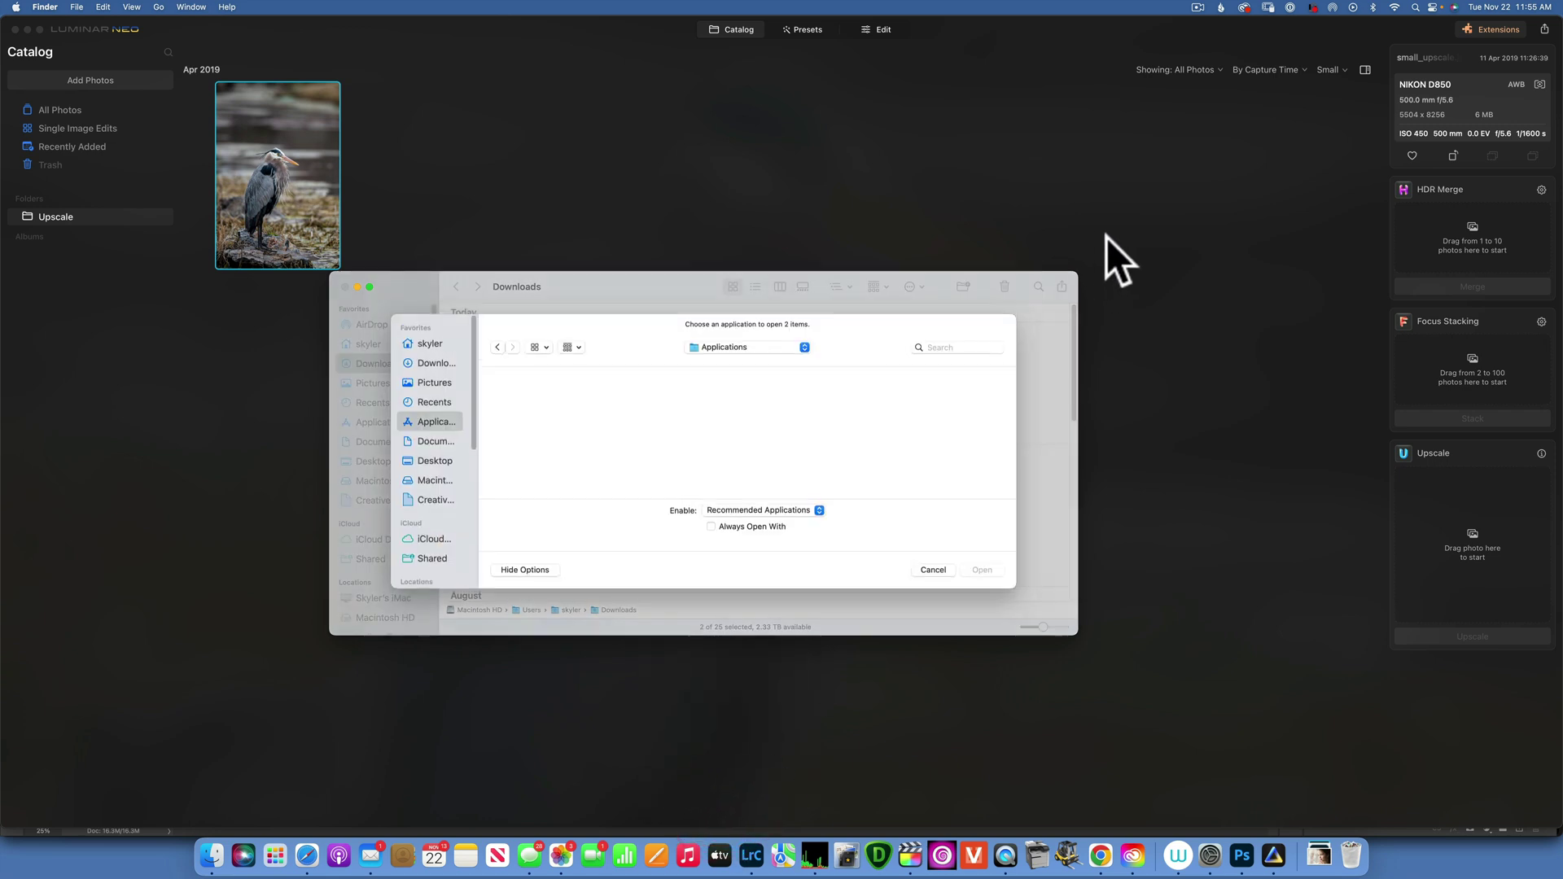
double_click(714, 420)
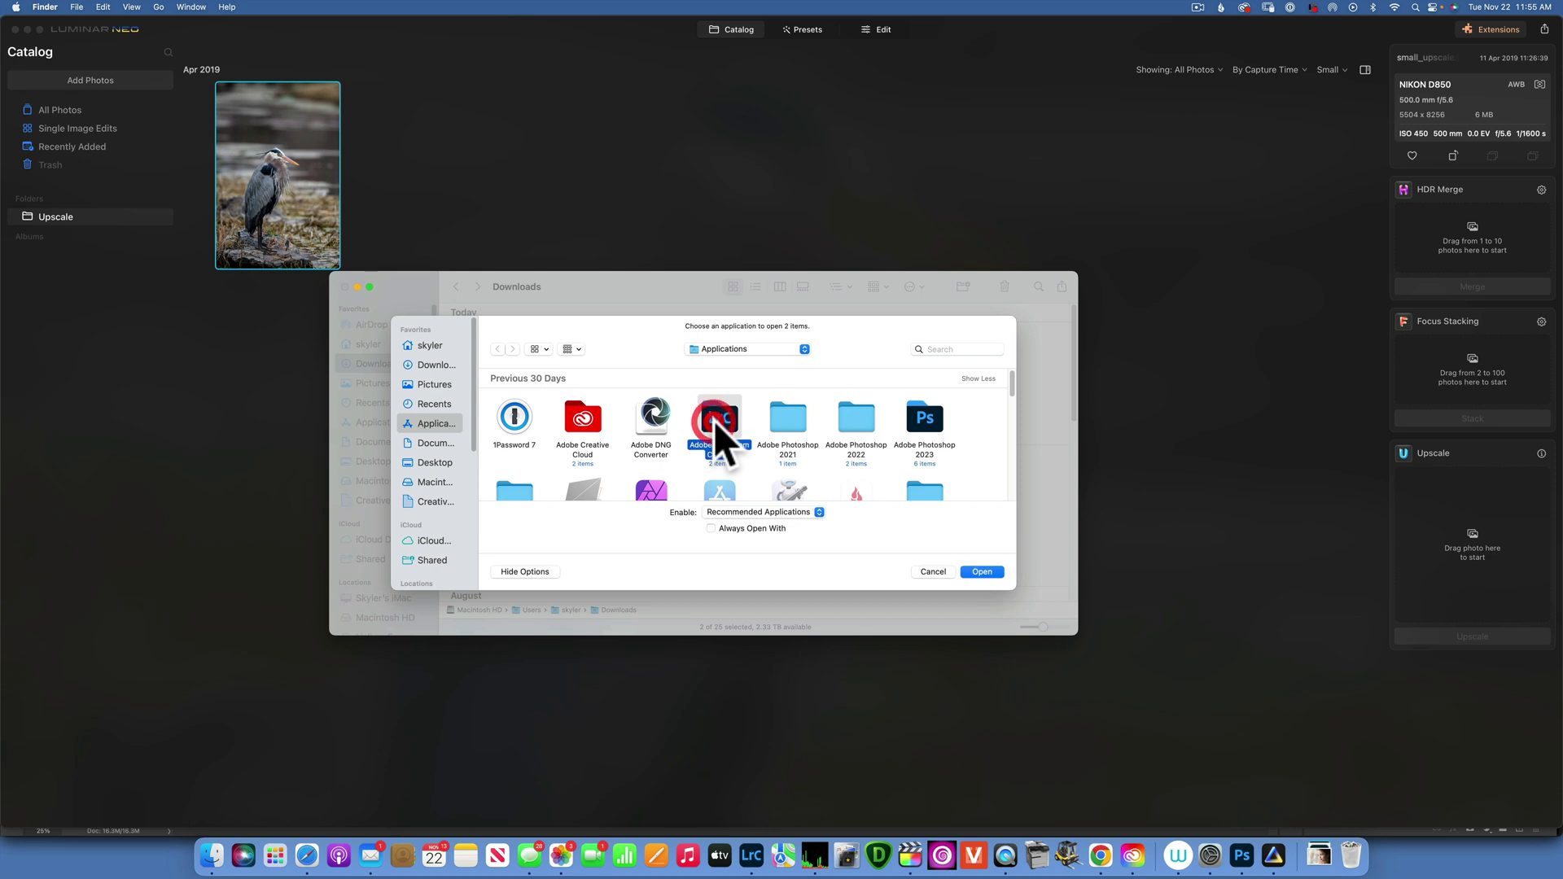
left_click(516, 417)
double_click(516, 415)
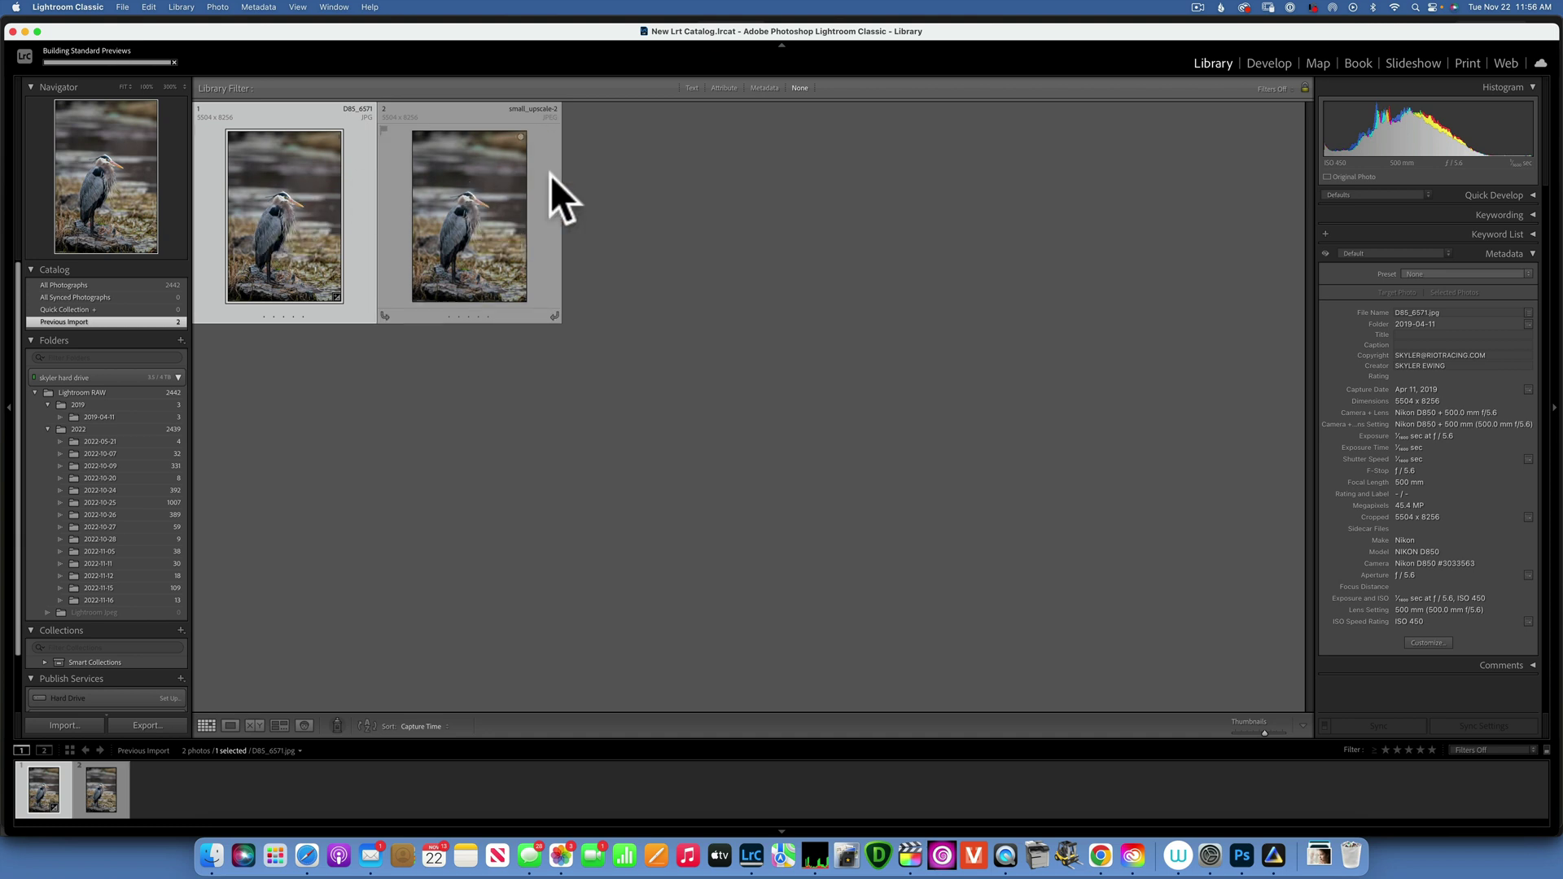
Show D85_6571.jpg and small_upscale-2.jpeg side by side in Compare view, both at 100% on the heron's head
left_click(489, 221, "super")
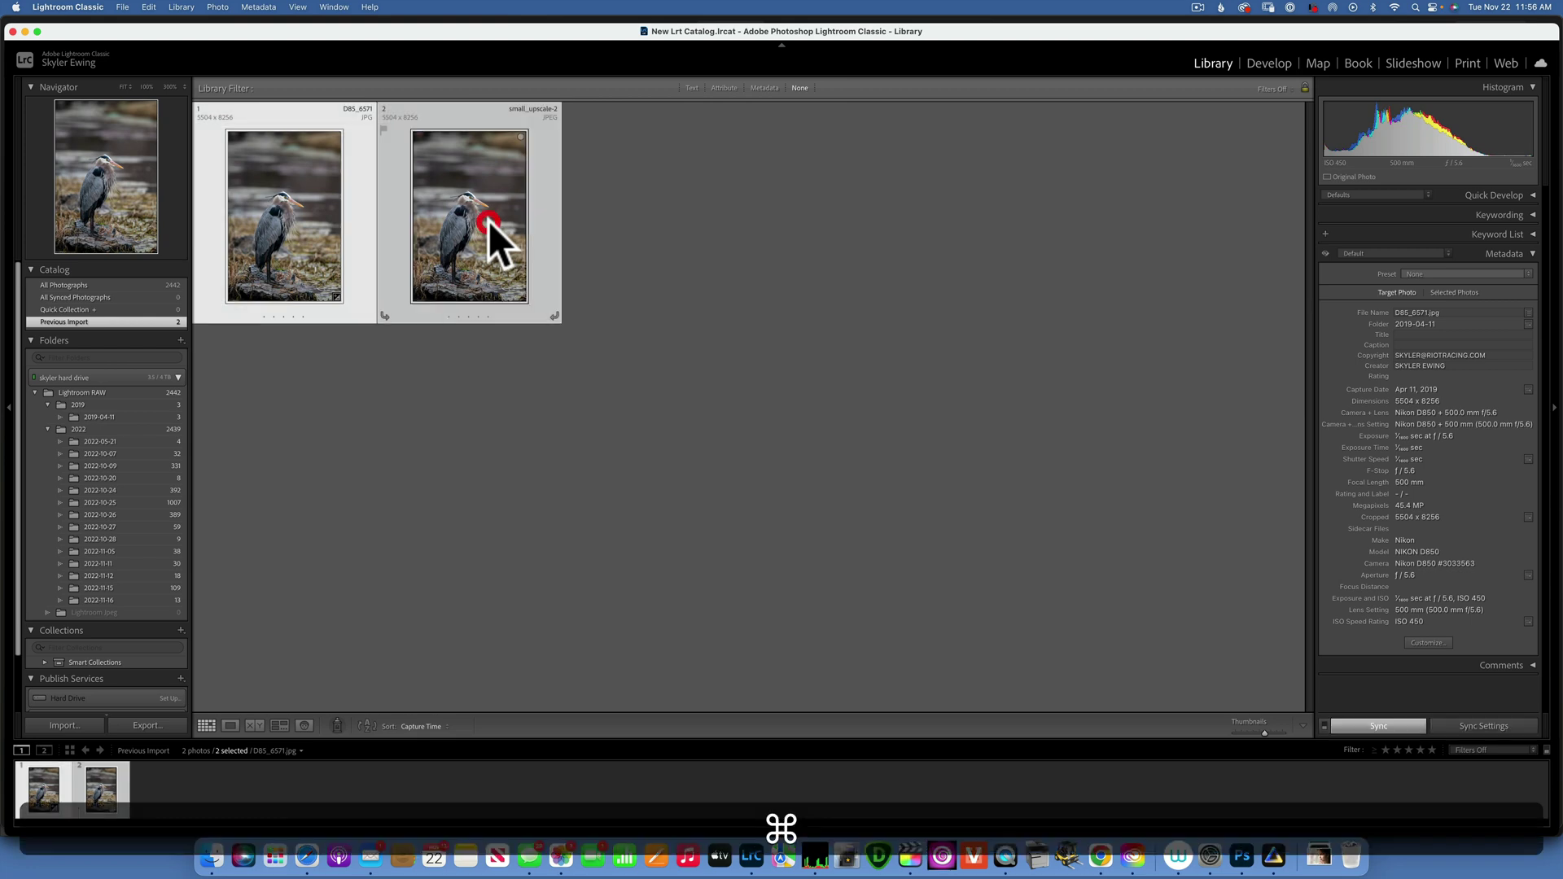
left_click(255, 725)
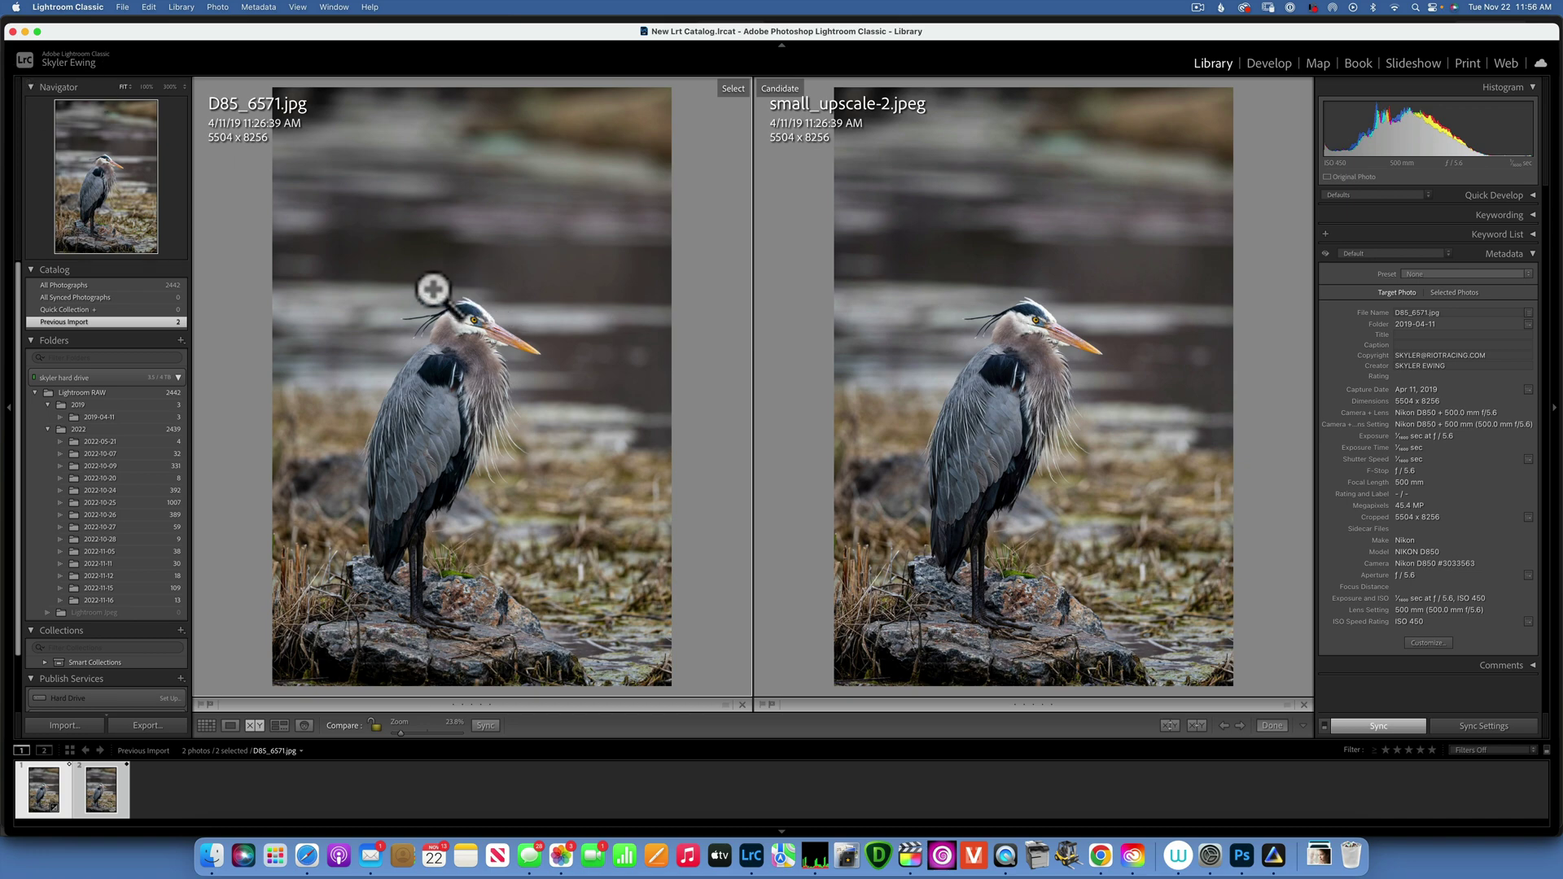
left_click(145, 85)
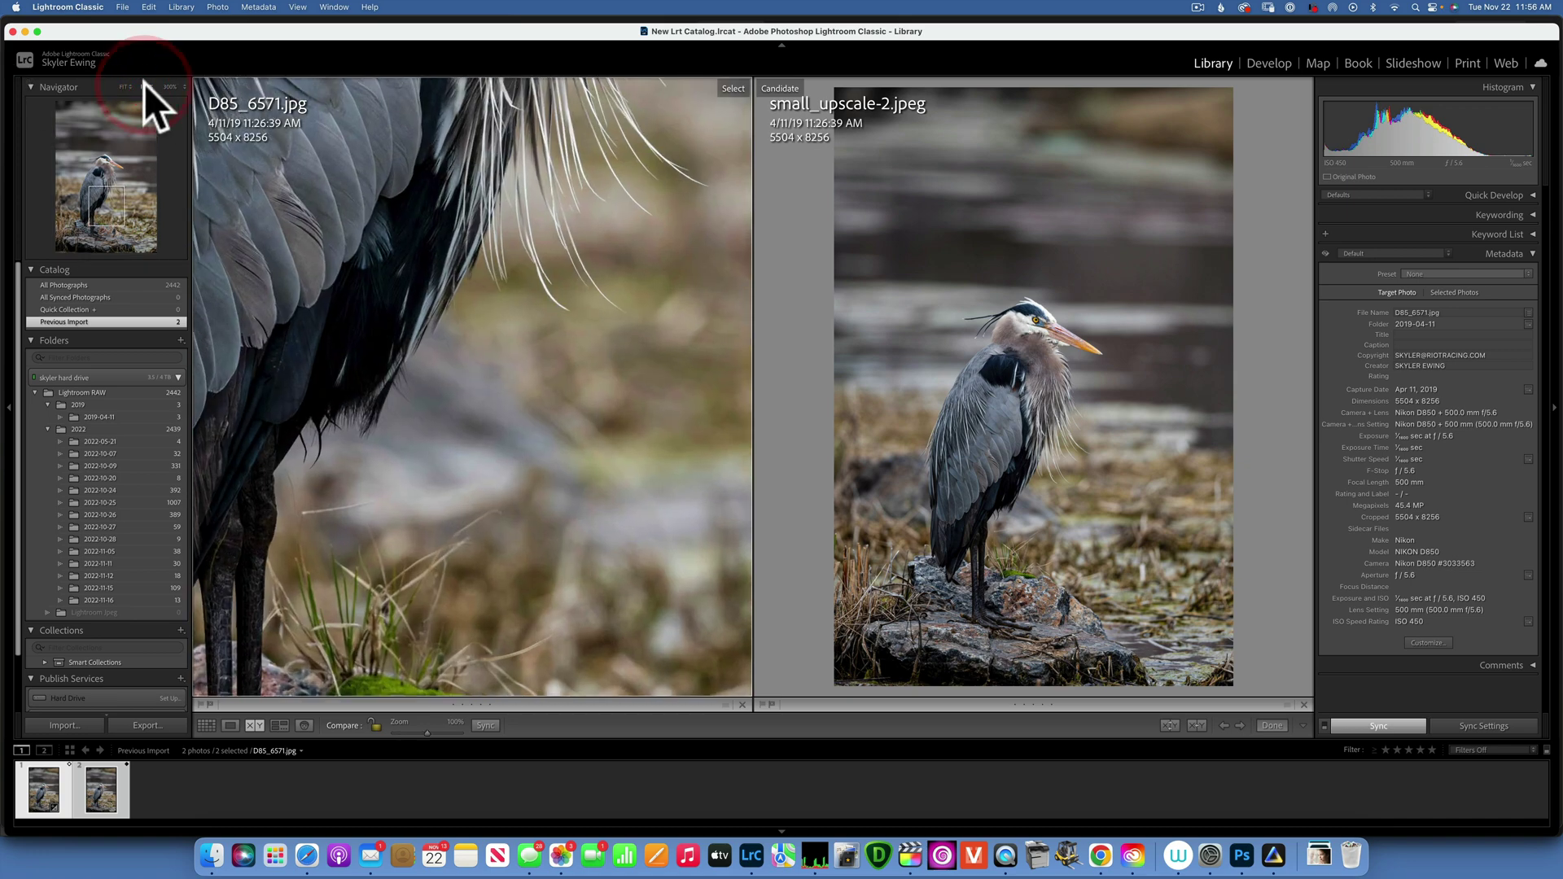
left_click_drag(419, 192, 453, 847)
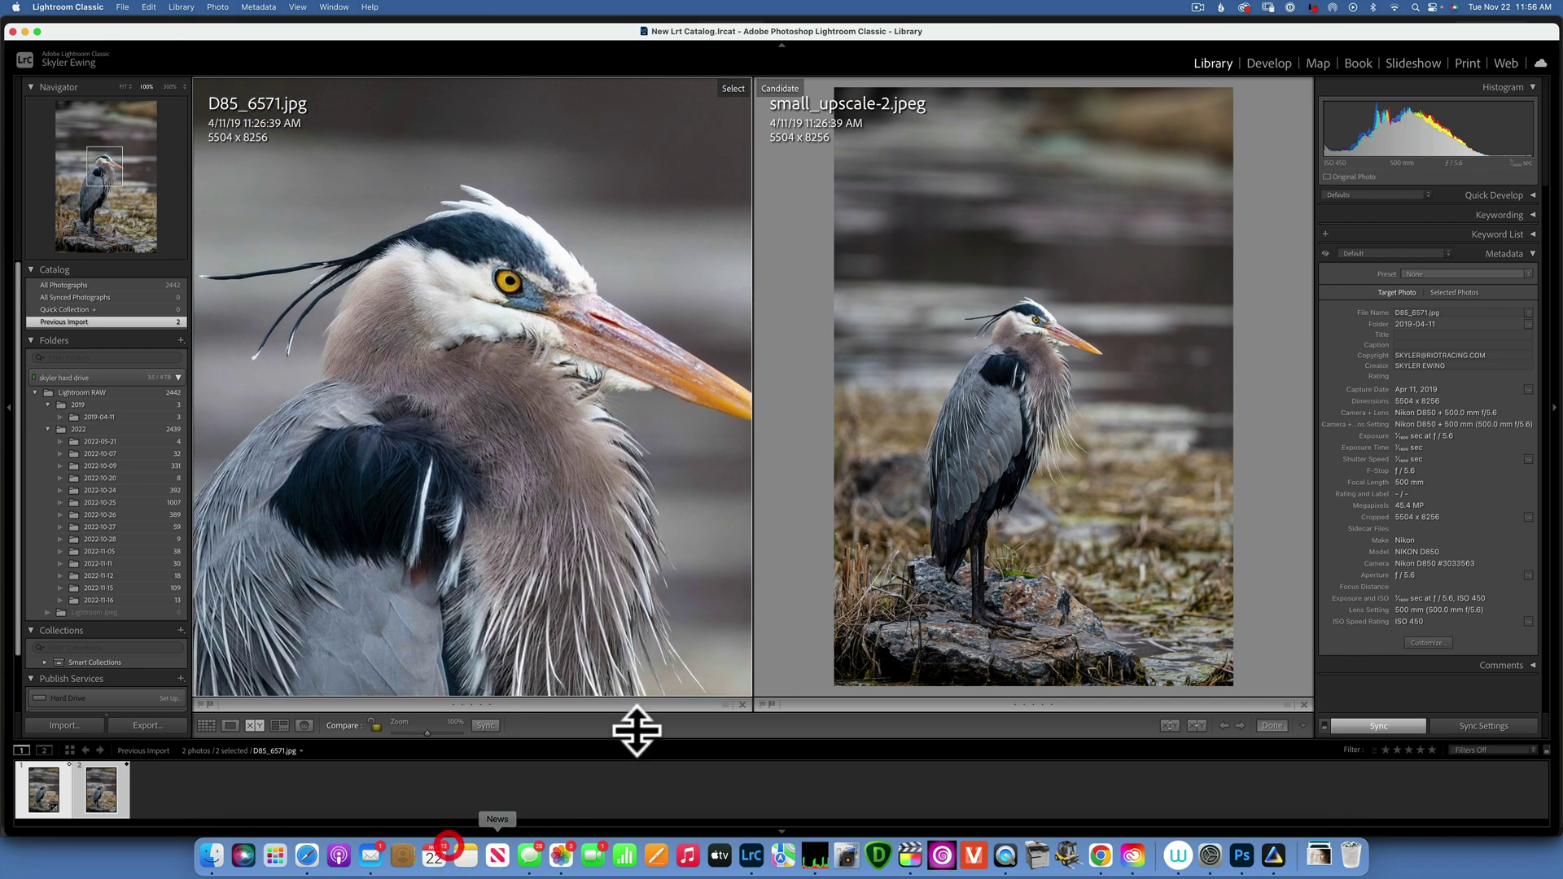
left_click(1026, 323)
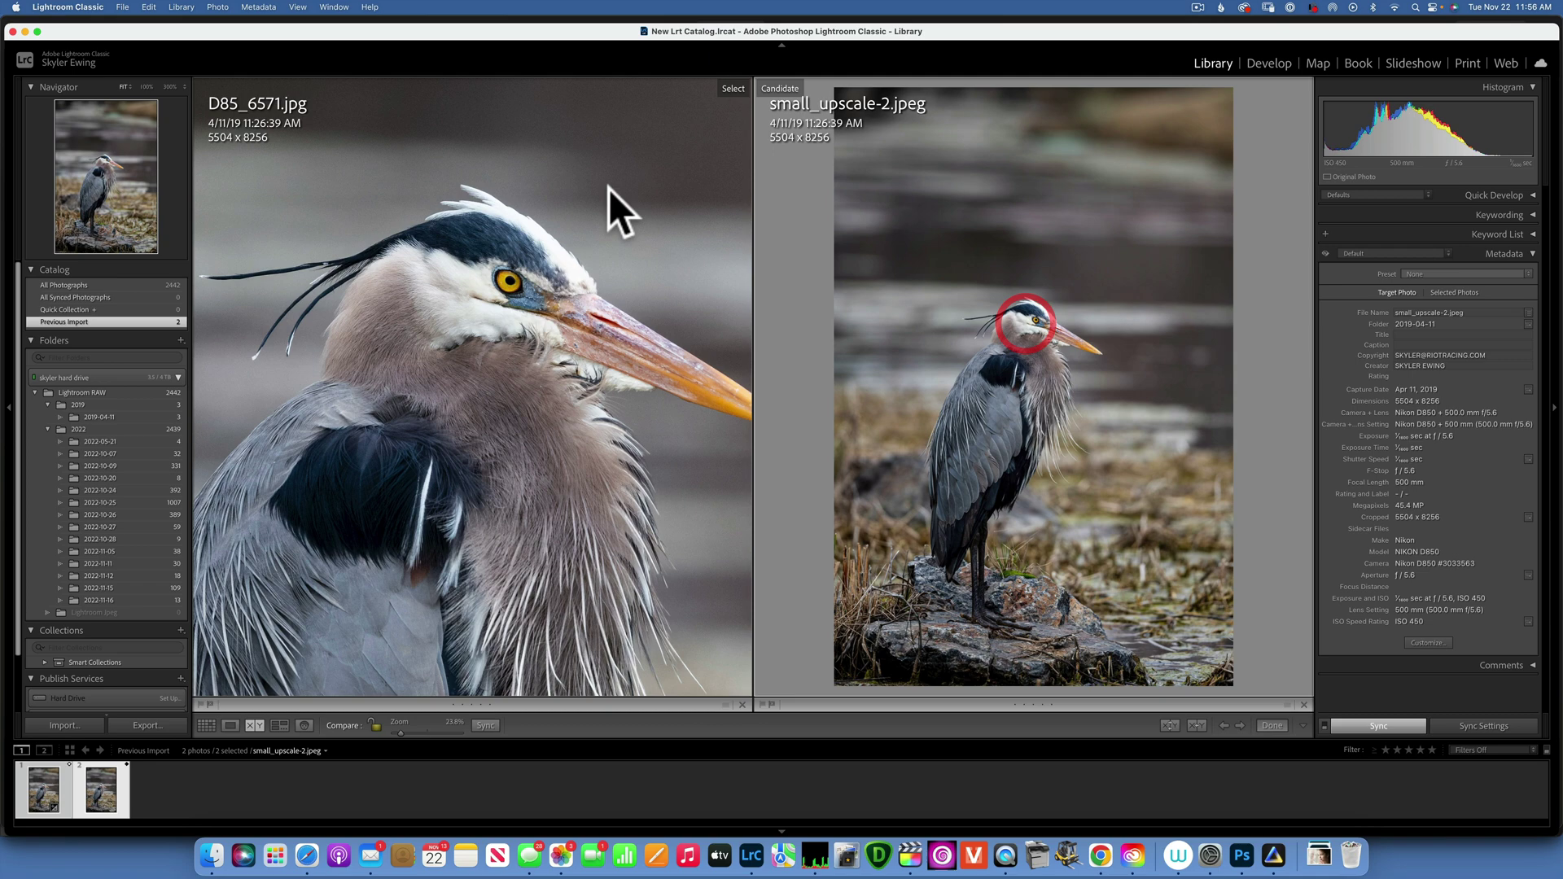
left_click(147, 87)
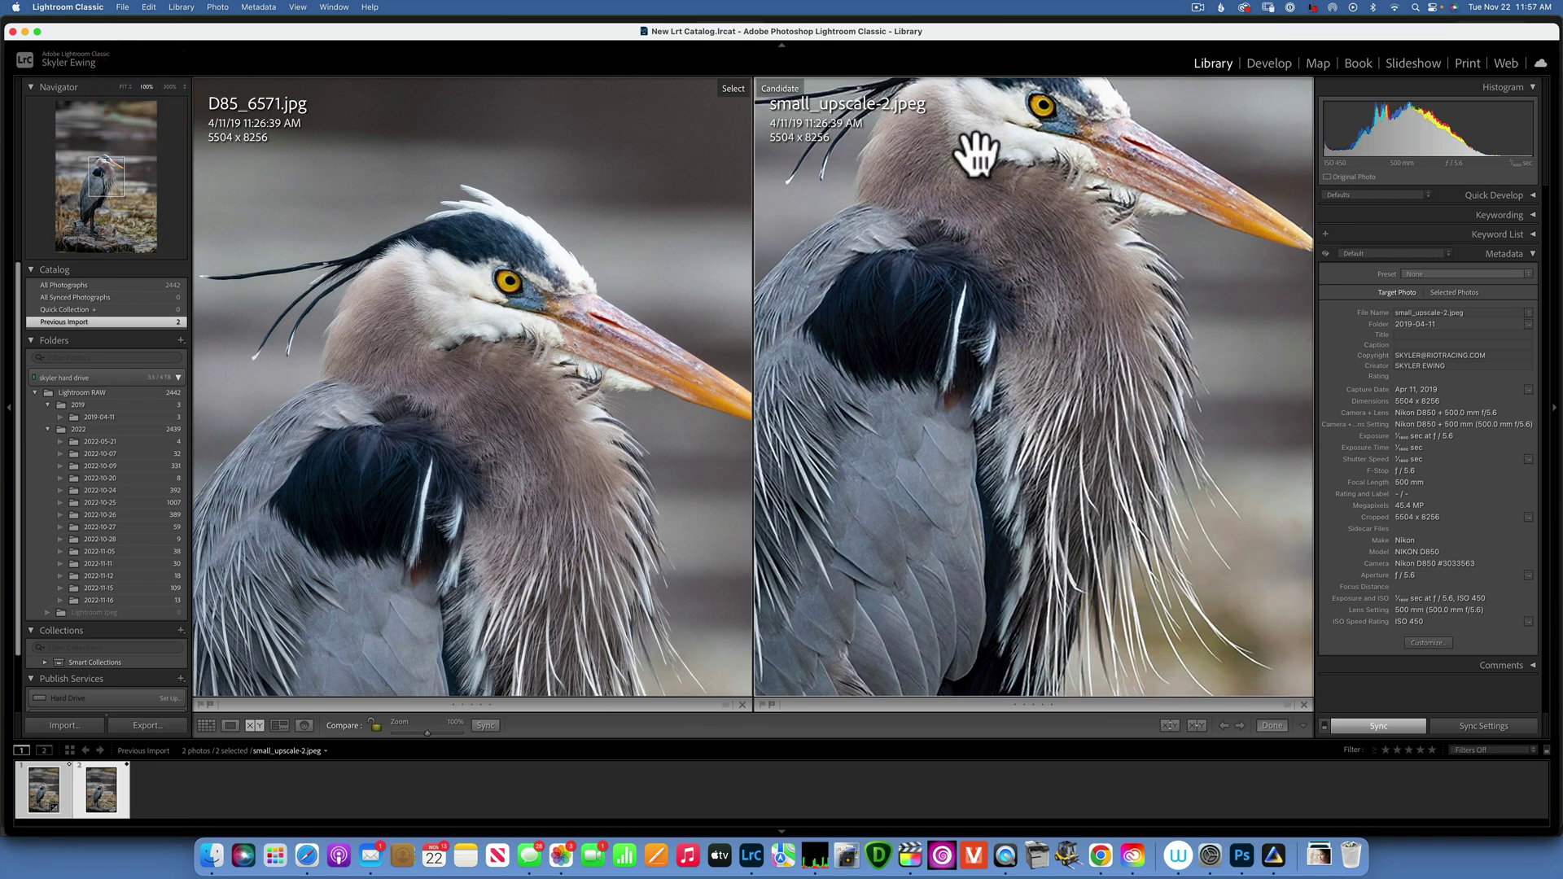
left_click_drag(977, 147, 1003, 352)
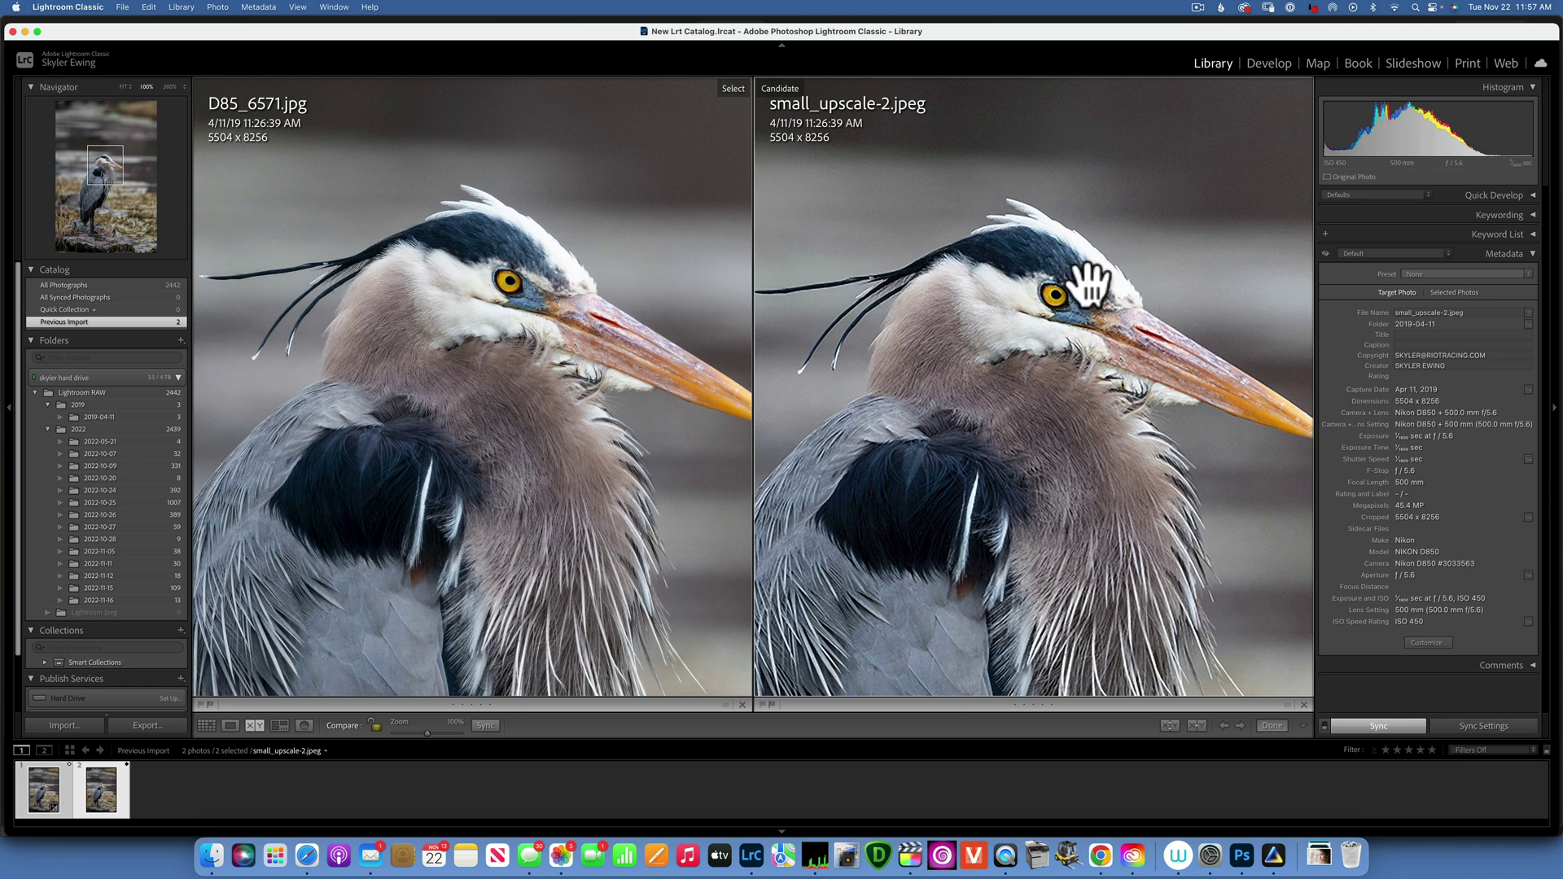
Magnify both photos to 200% and compare the detail around the heron's eye and beak
left_click(168, 87)
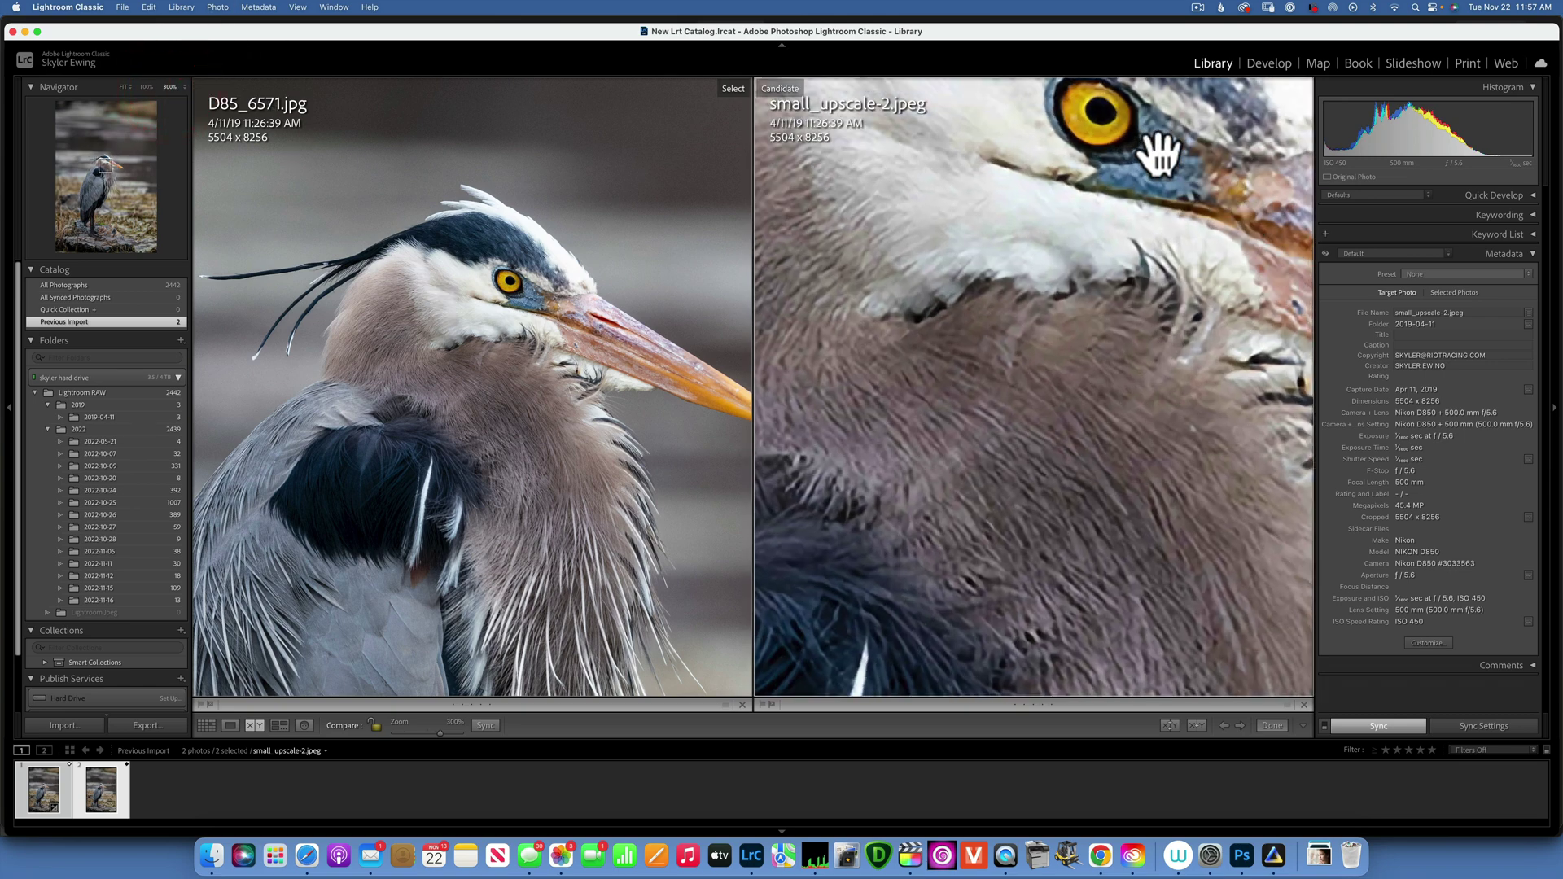
left_click_drag(1149, 154, 1006, 419)
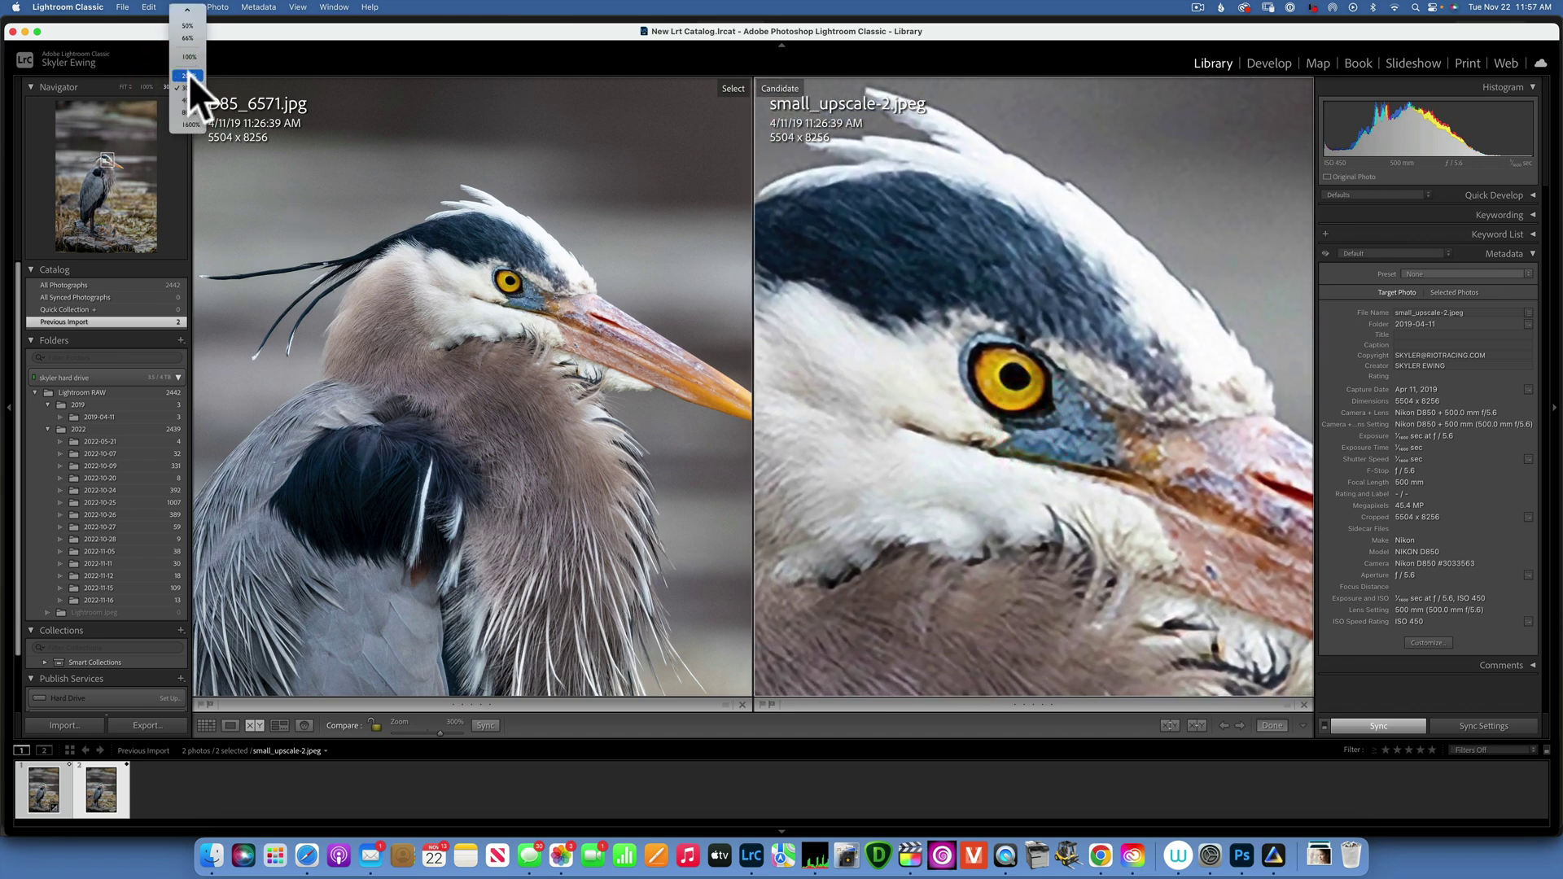
left_click(189, 74)
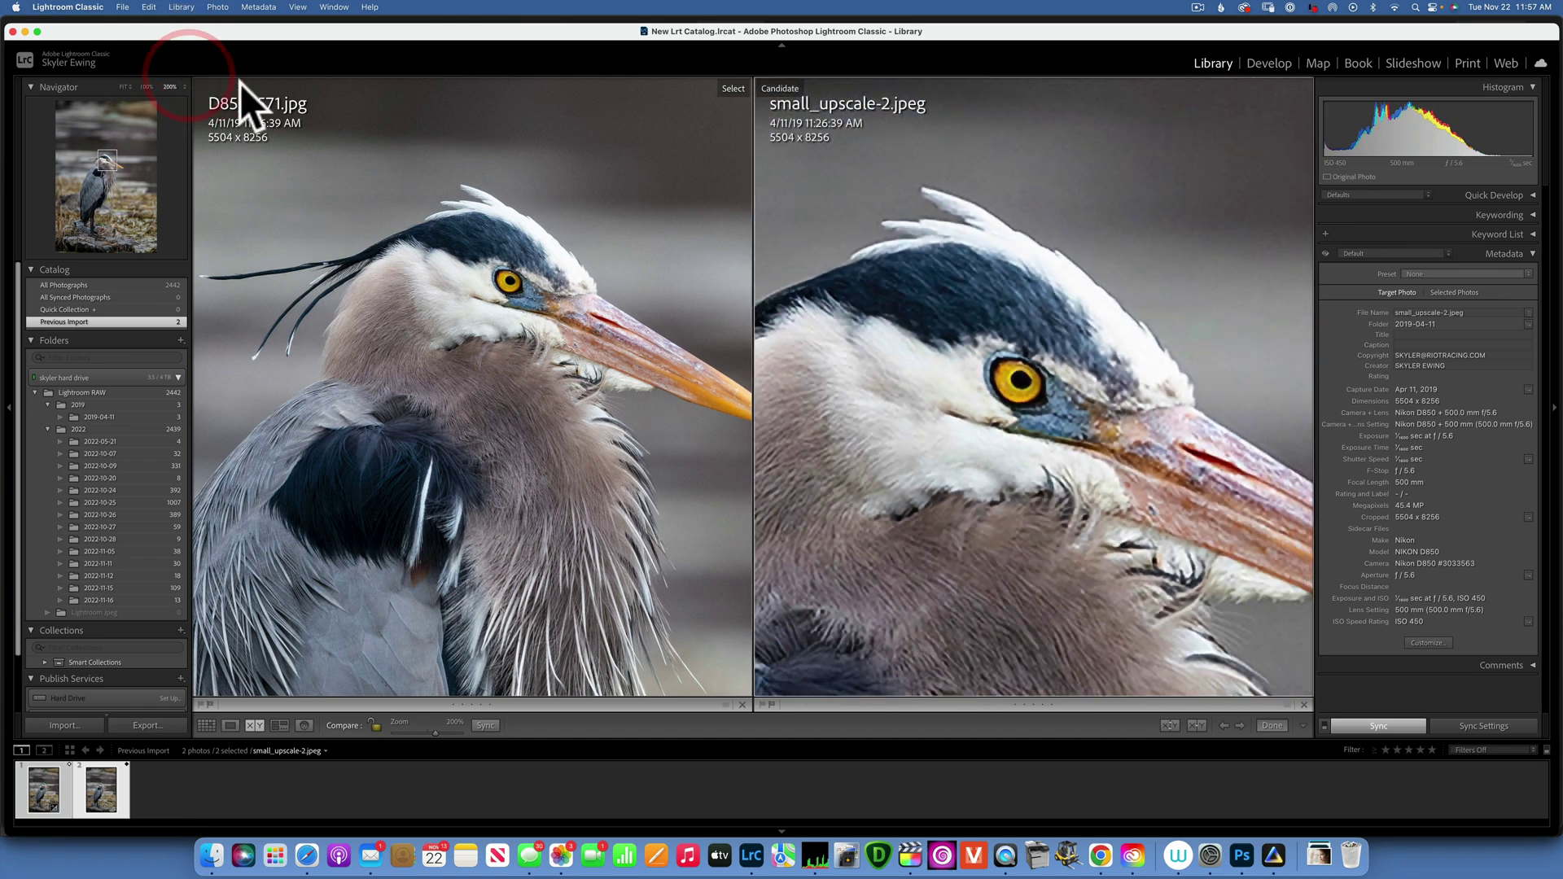
left_click(503, 311)
left_click(169, 86)
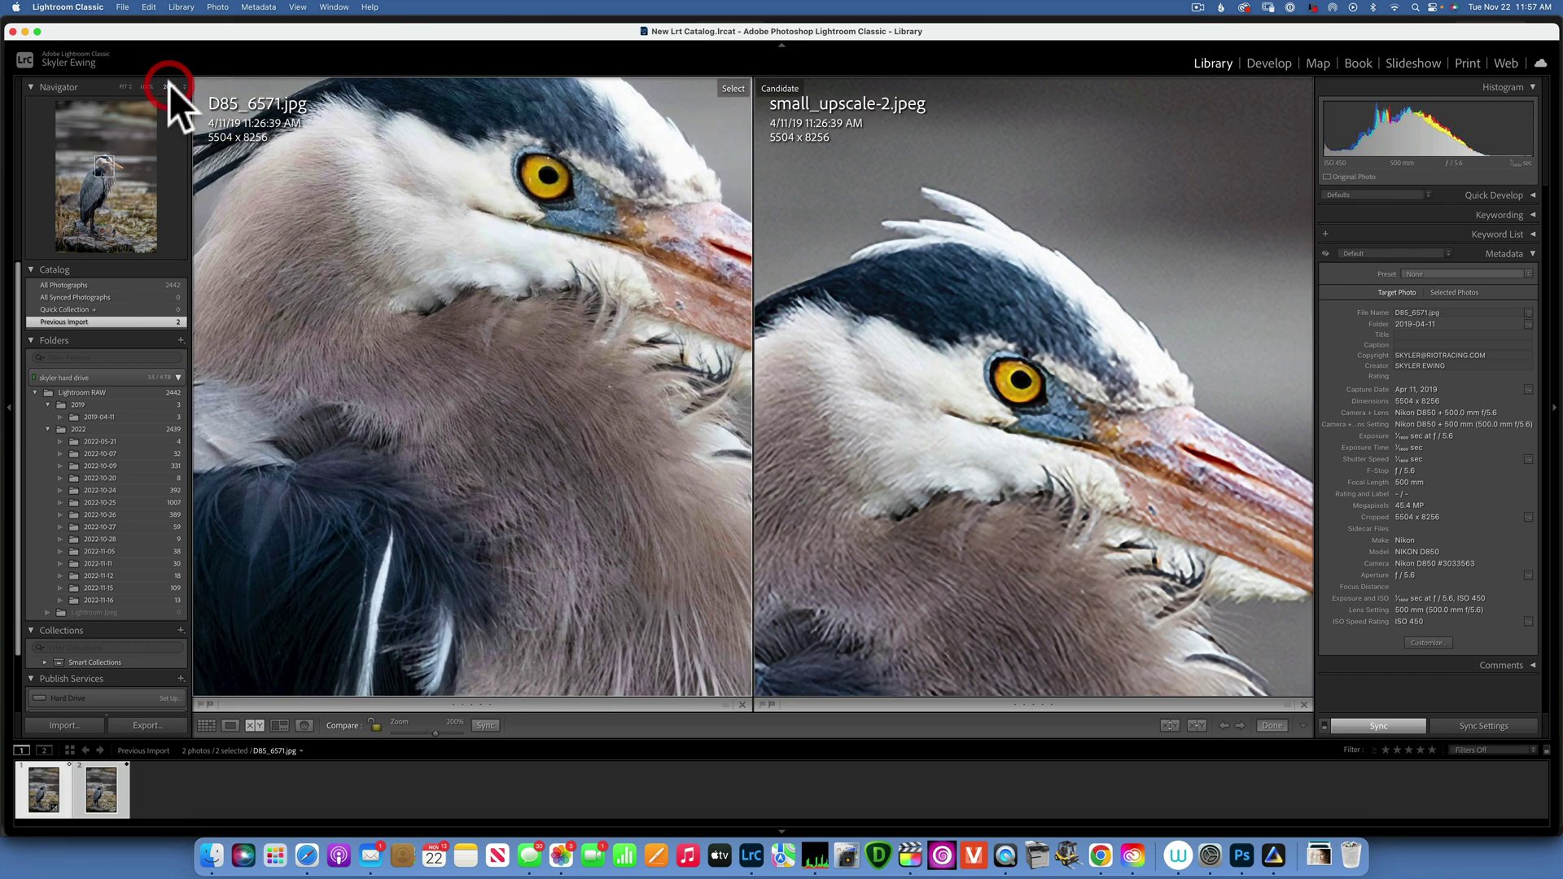
left_click_drag(530, 220, 511, 370)
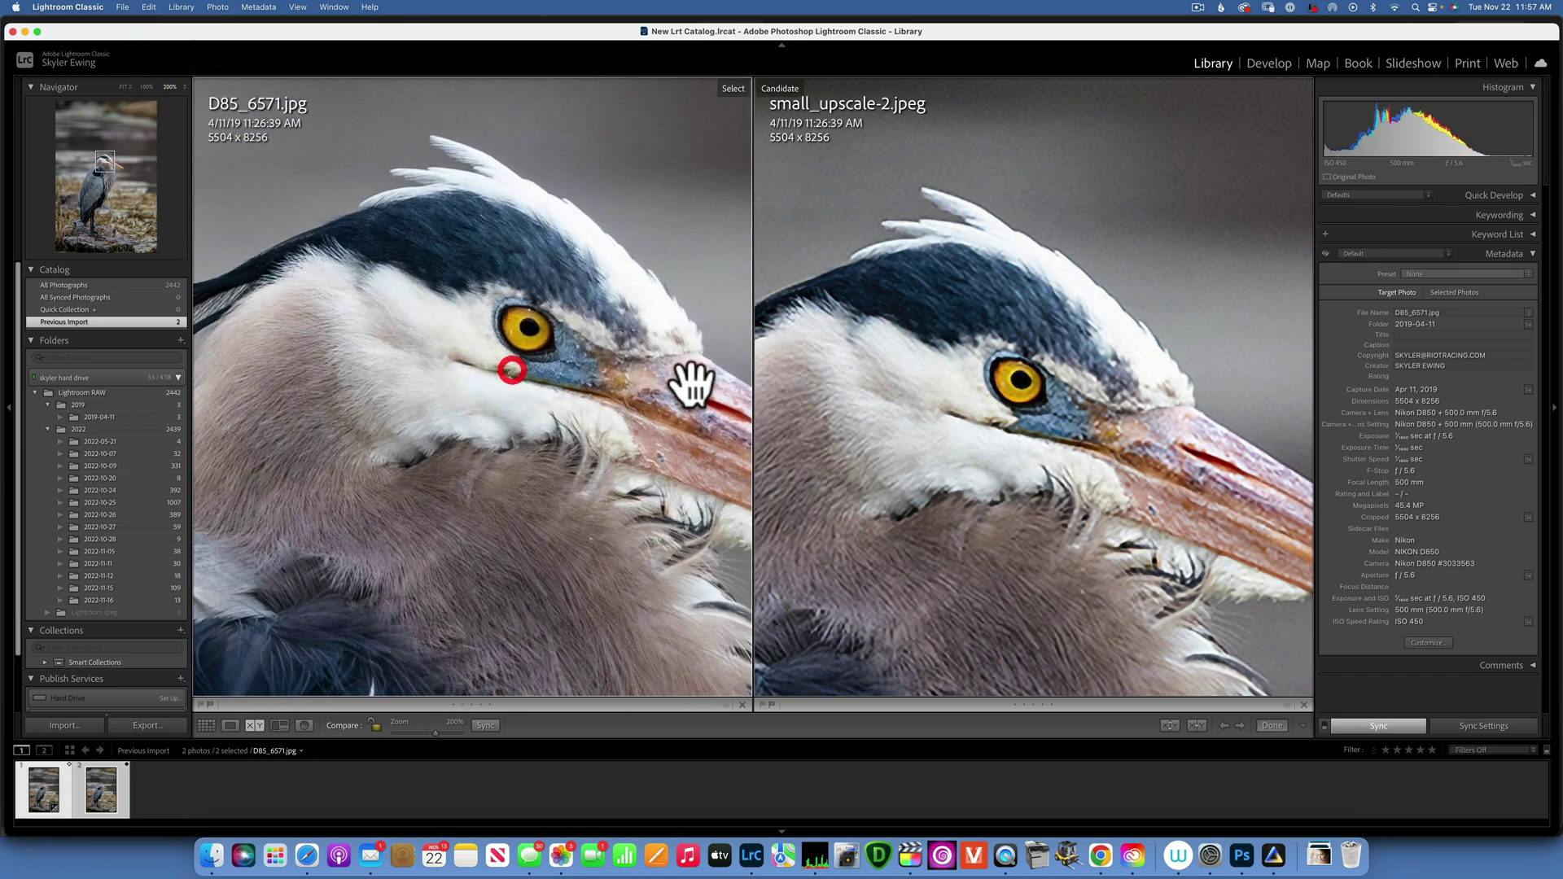
left_click(1059, 423)
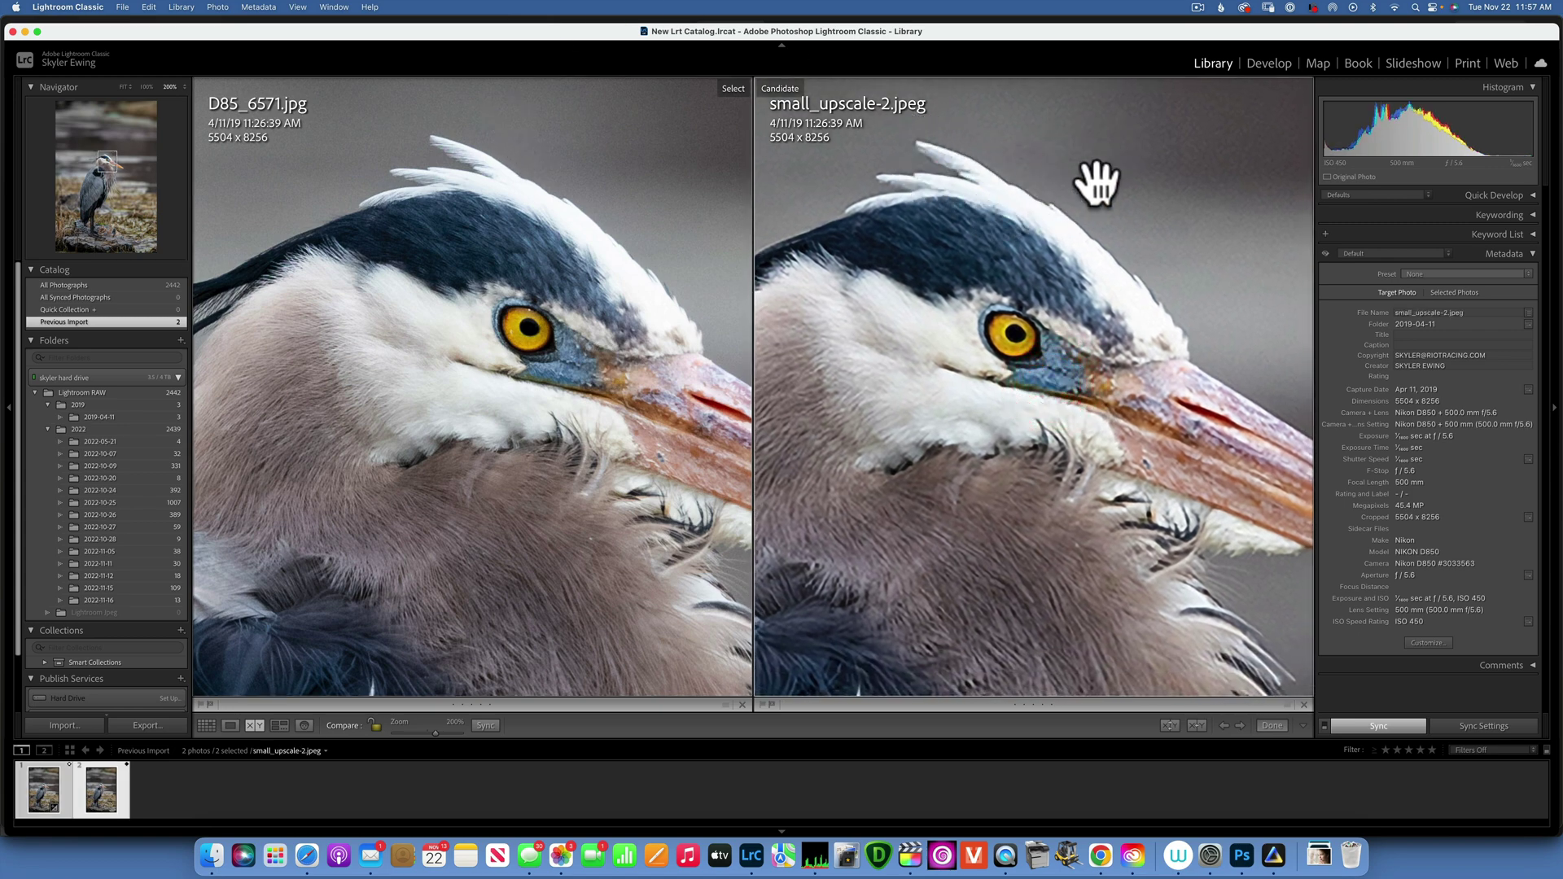
Compare the crest, head plumes and neck feathers in both photos at 200%
left_click_drag(933, 260, 915, 365)
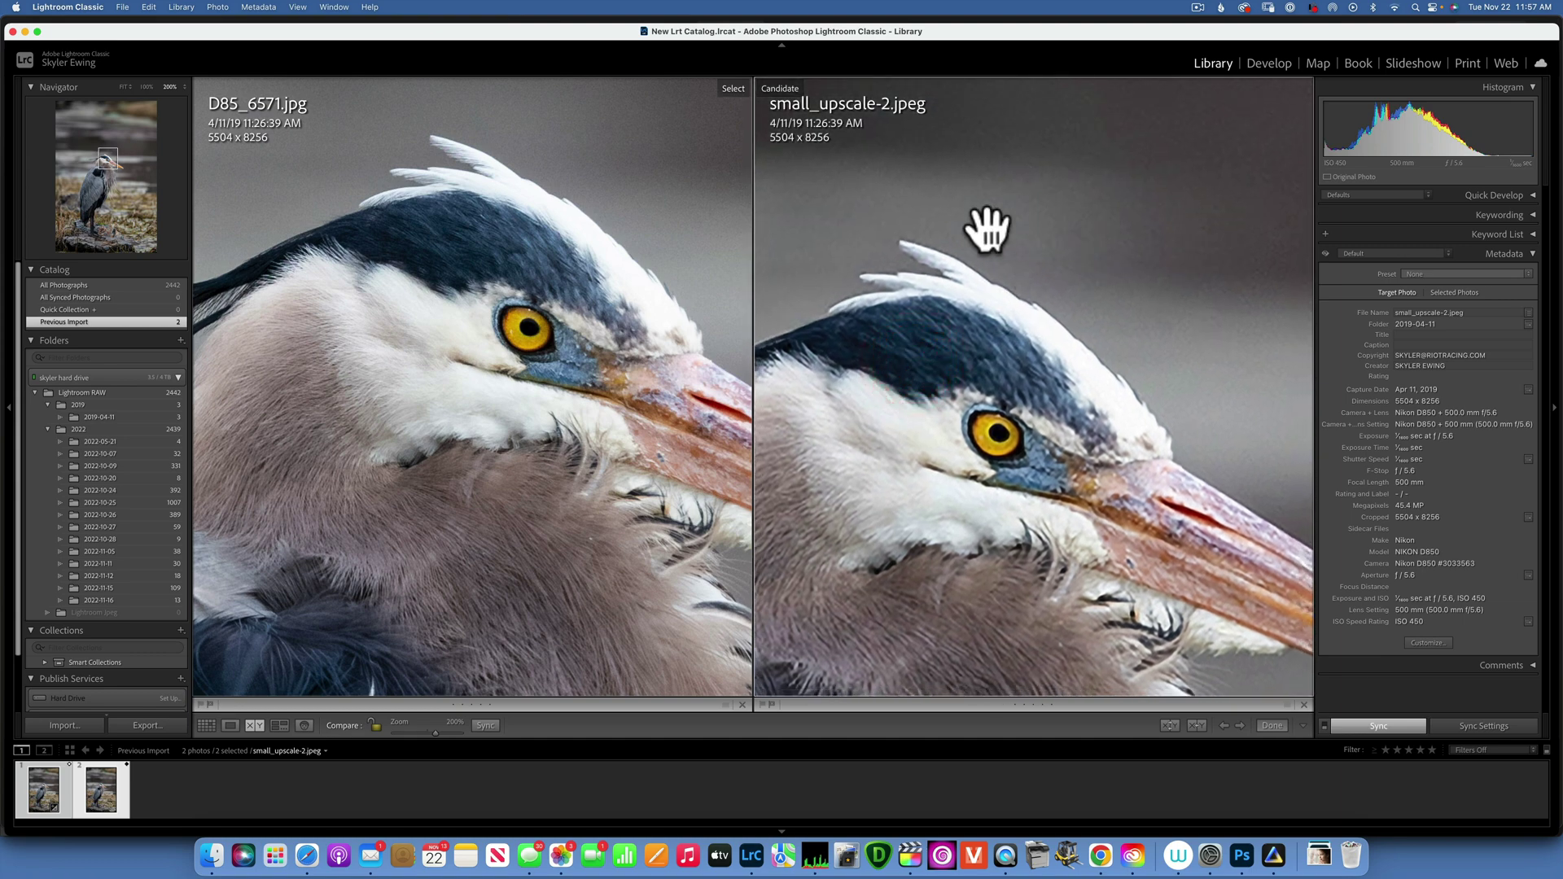
left_click_drag(813, 363, 1035, 258)
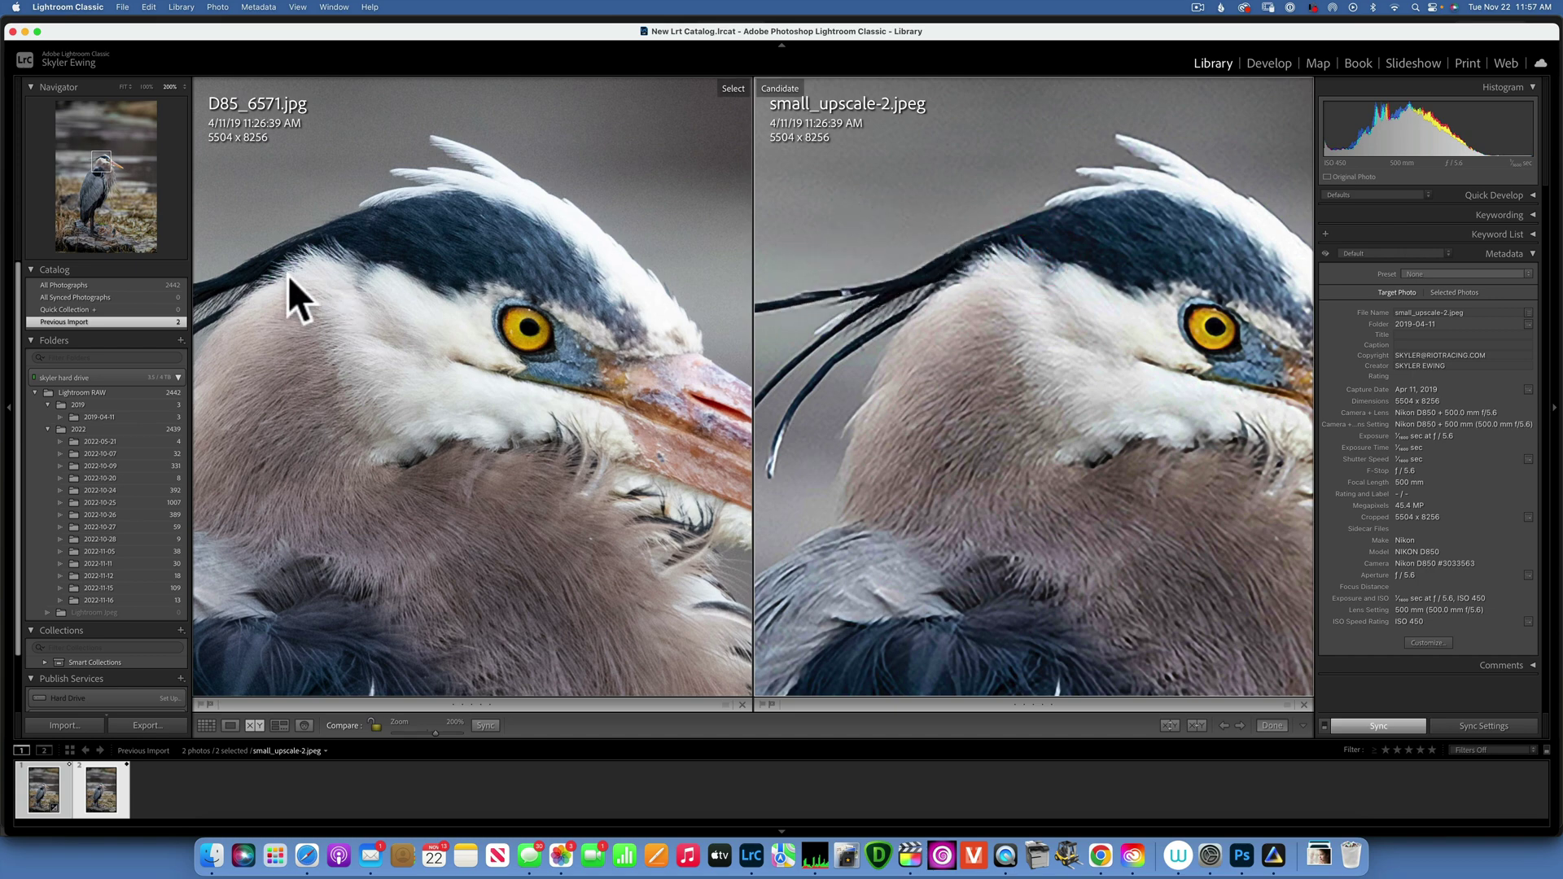
left_click_drag(287, 275, 628, 286)
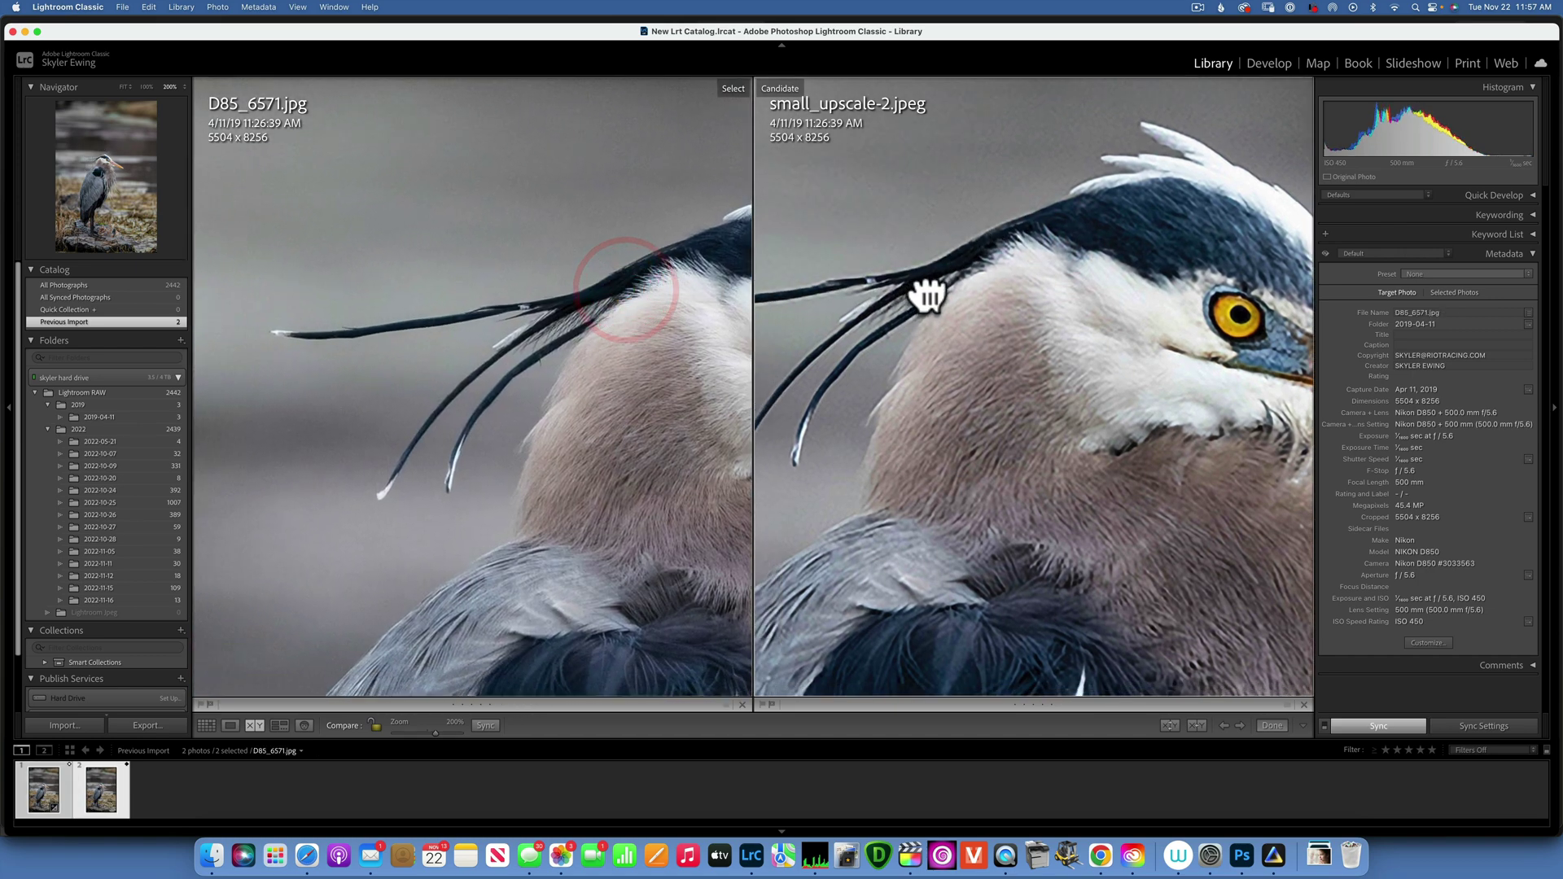
left_click_drag(928, 294, 970, 269)
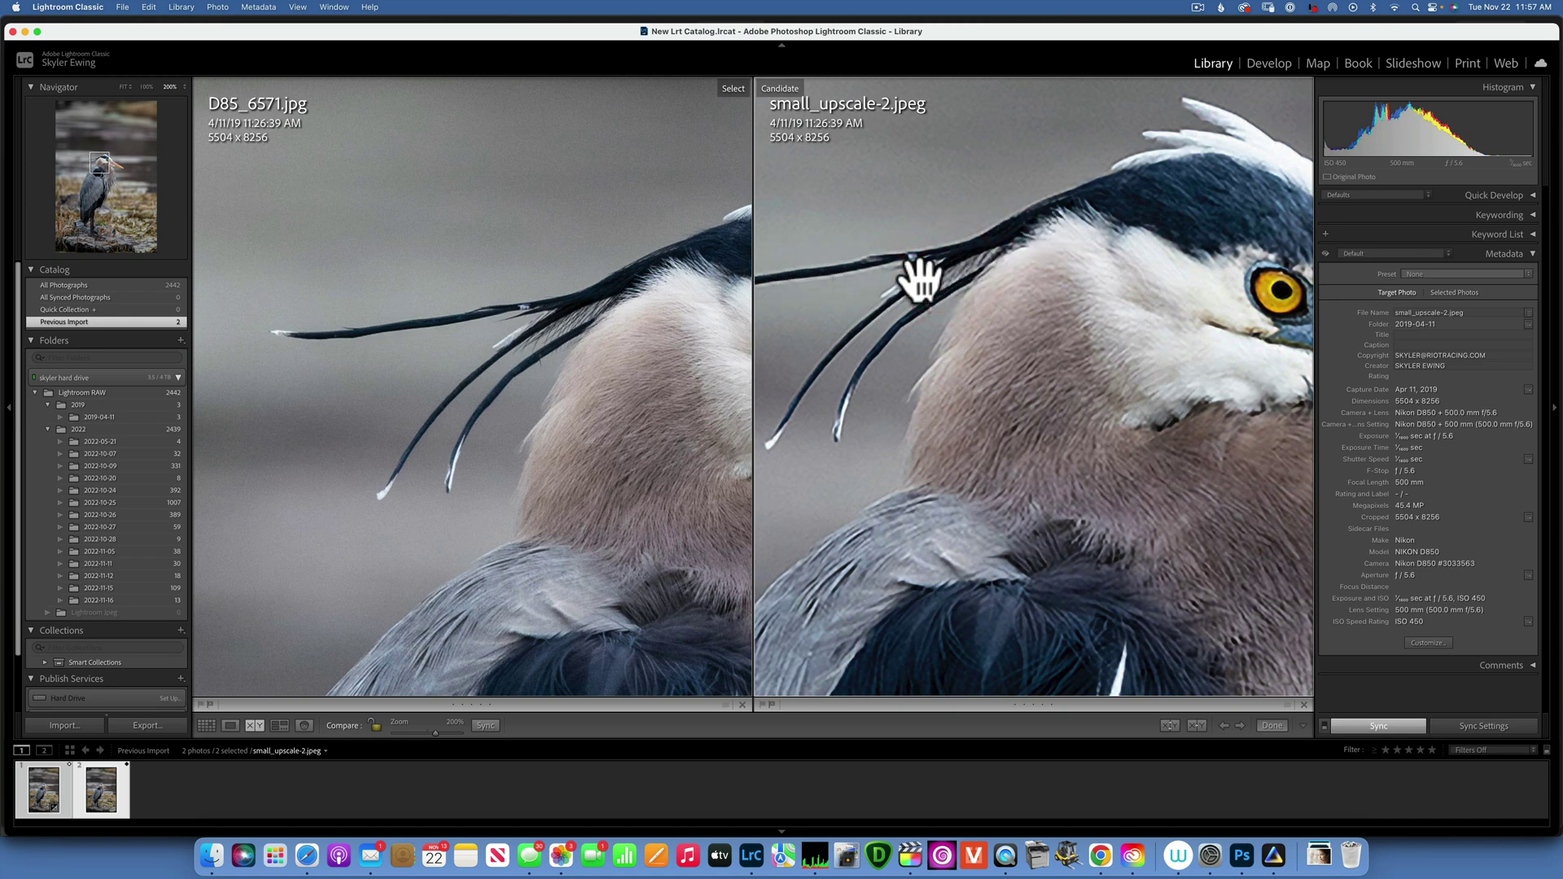
left_click_drag(522, 320, 360, 203)
left_click_drag(981, 344, 851, 233)
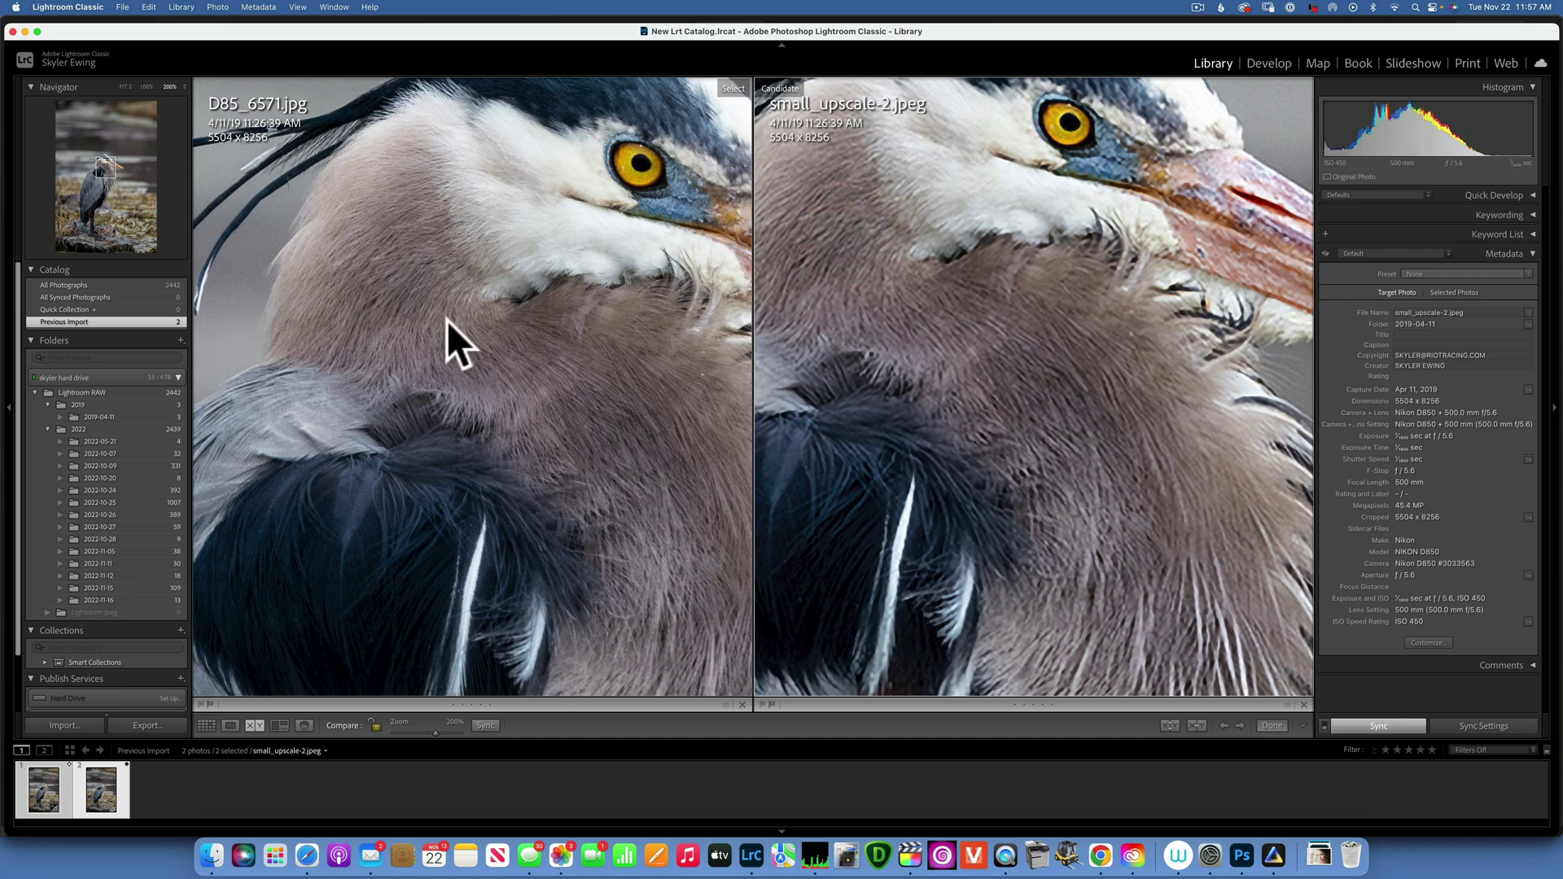
left_click_drag(822, 277, 974, 335)
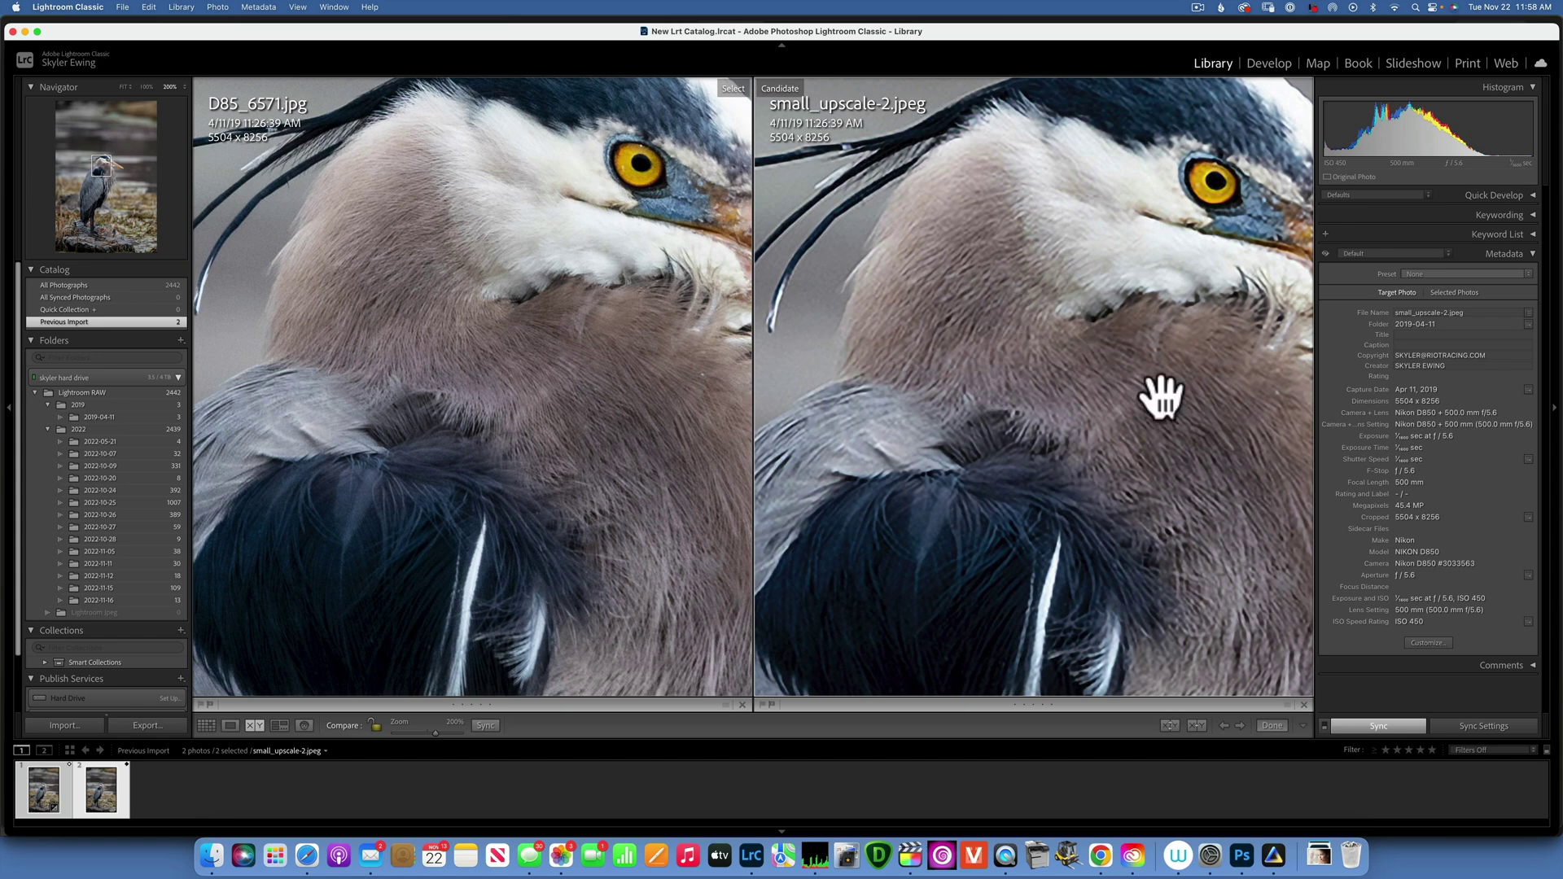
Compare the breast feathers below the beak in the original and the upscaled photo
left_click_drag(496, 533, 236, 269)
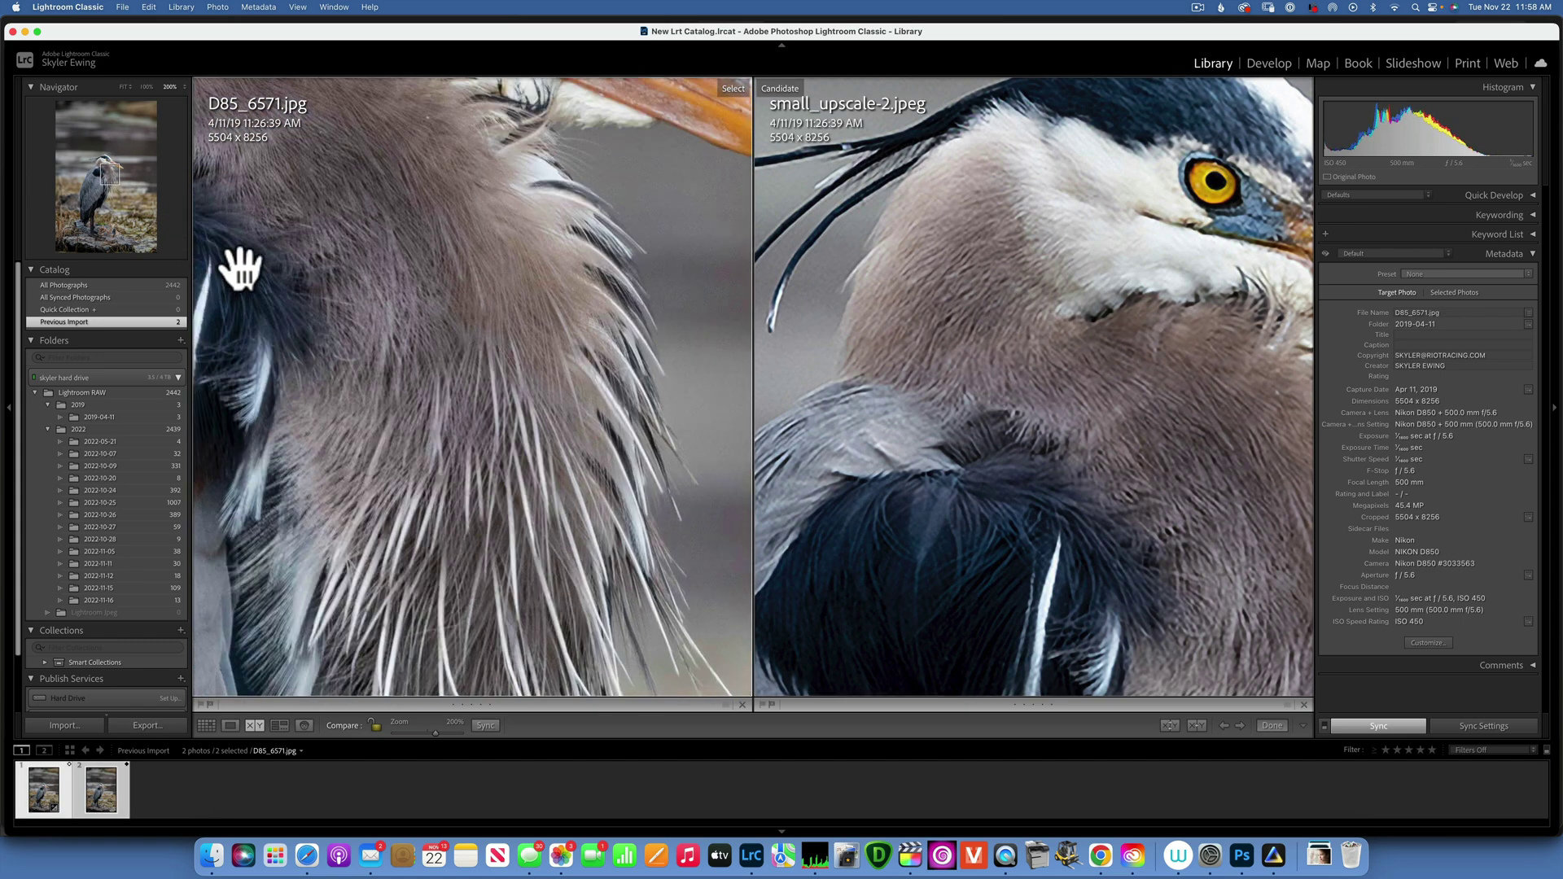
left_click_drag(1213, 397, 796, 272)
left_click_drag(681, 185, 747, 227)
left_click_drag(453, 223, 315, 288)
left_click_drag(949, 428, 966, 345)
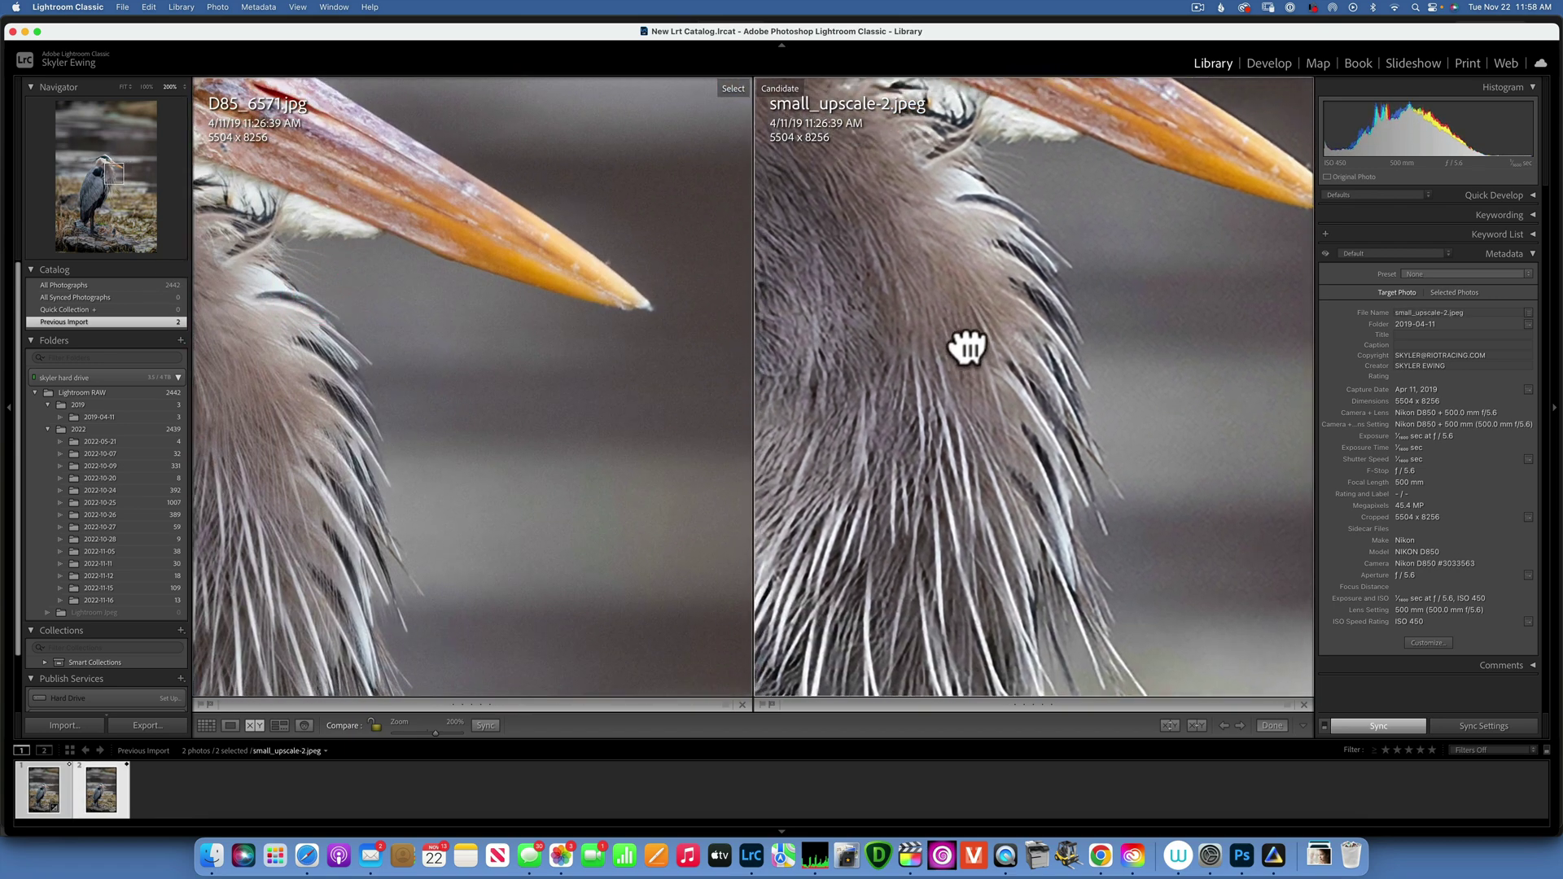
left_click_drag(527, 436, 652, 248)
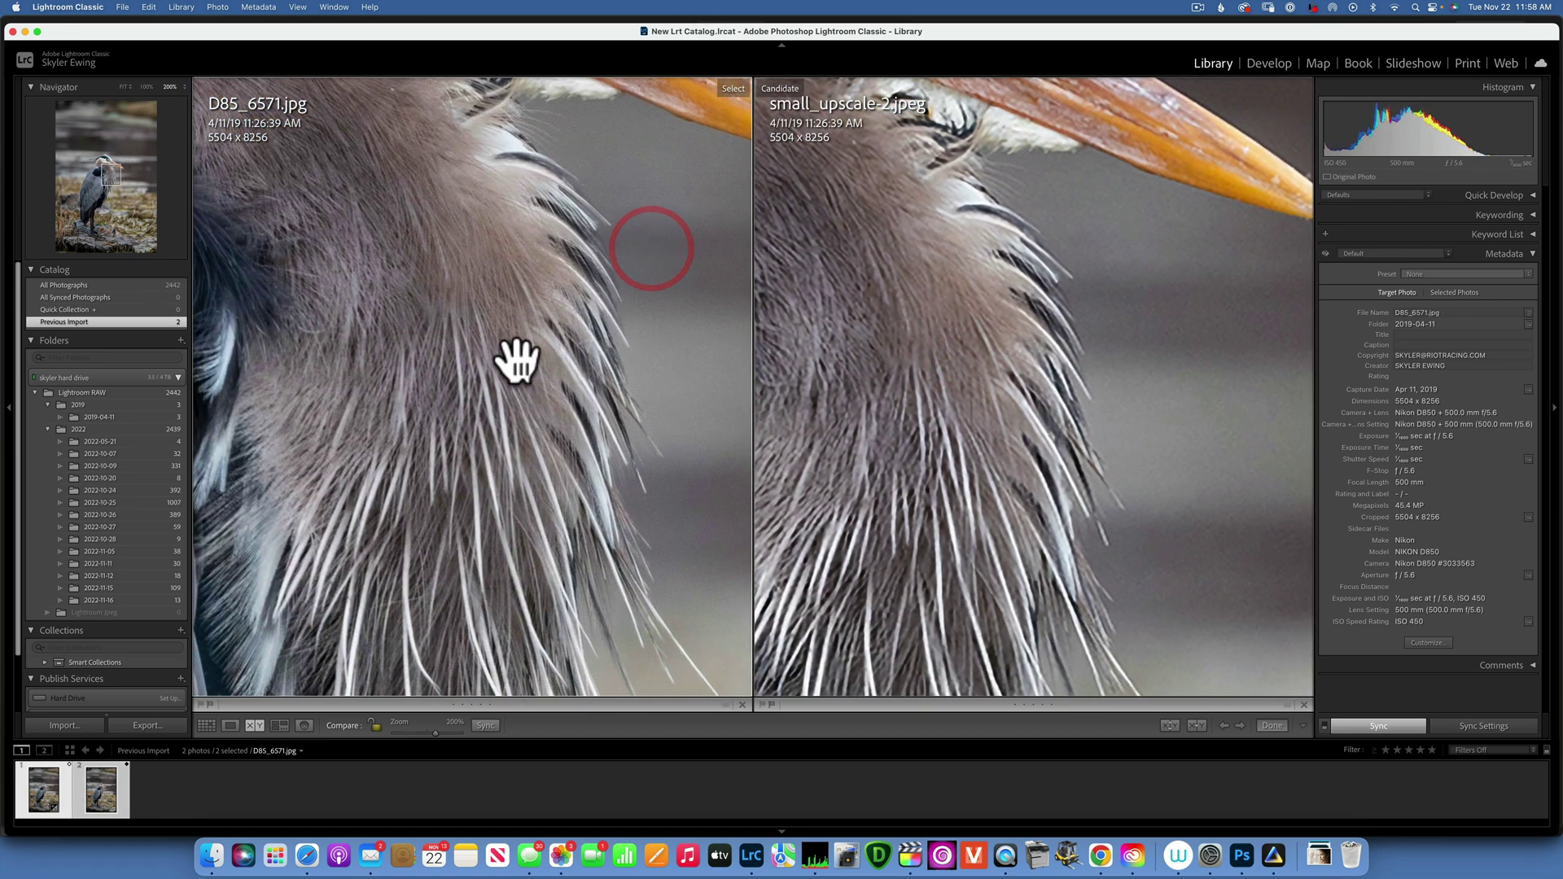
Compare the long plumes hanging from the heron's lower breast in both photos
left_click_drag(903, 464, 1109, 41)
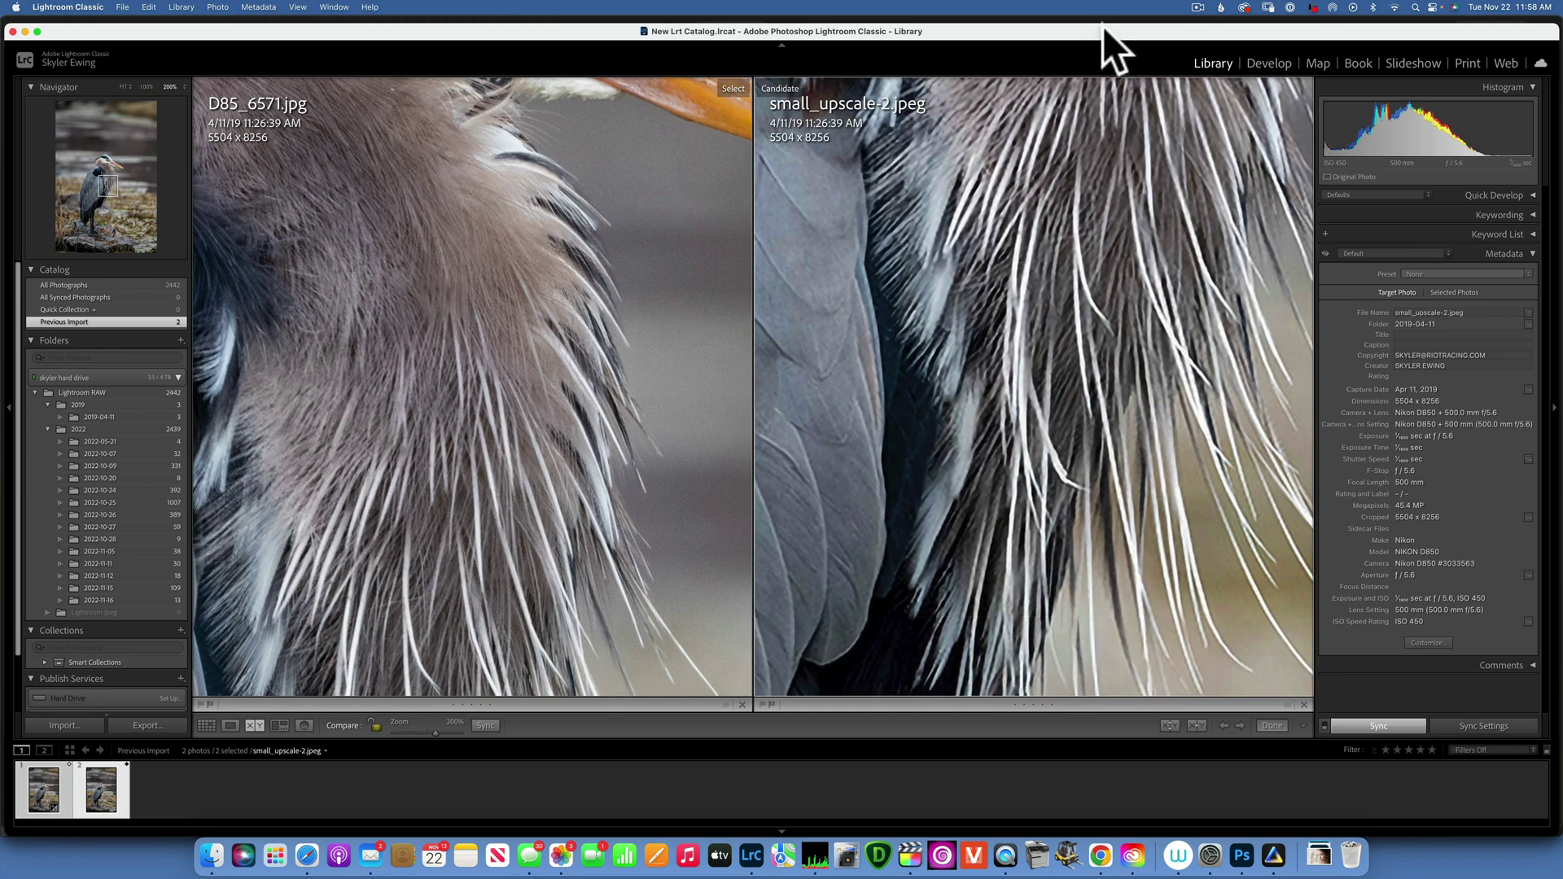
left_click_drag(1015, 377, 967, 244)
left_click_drag(391, 448, 594, 24)
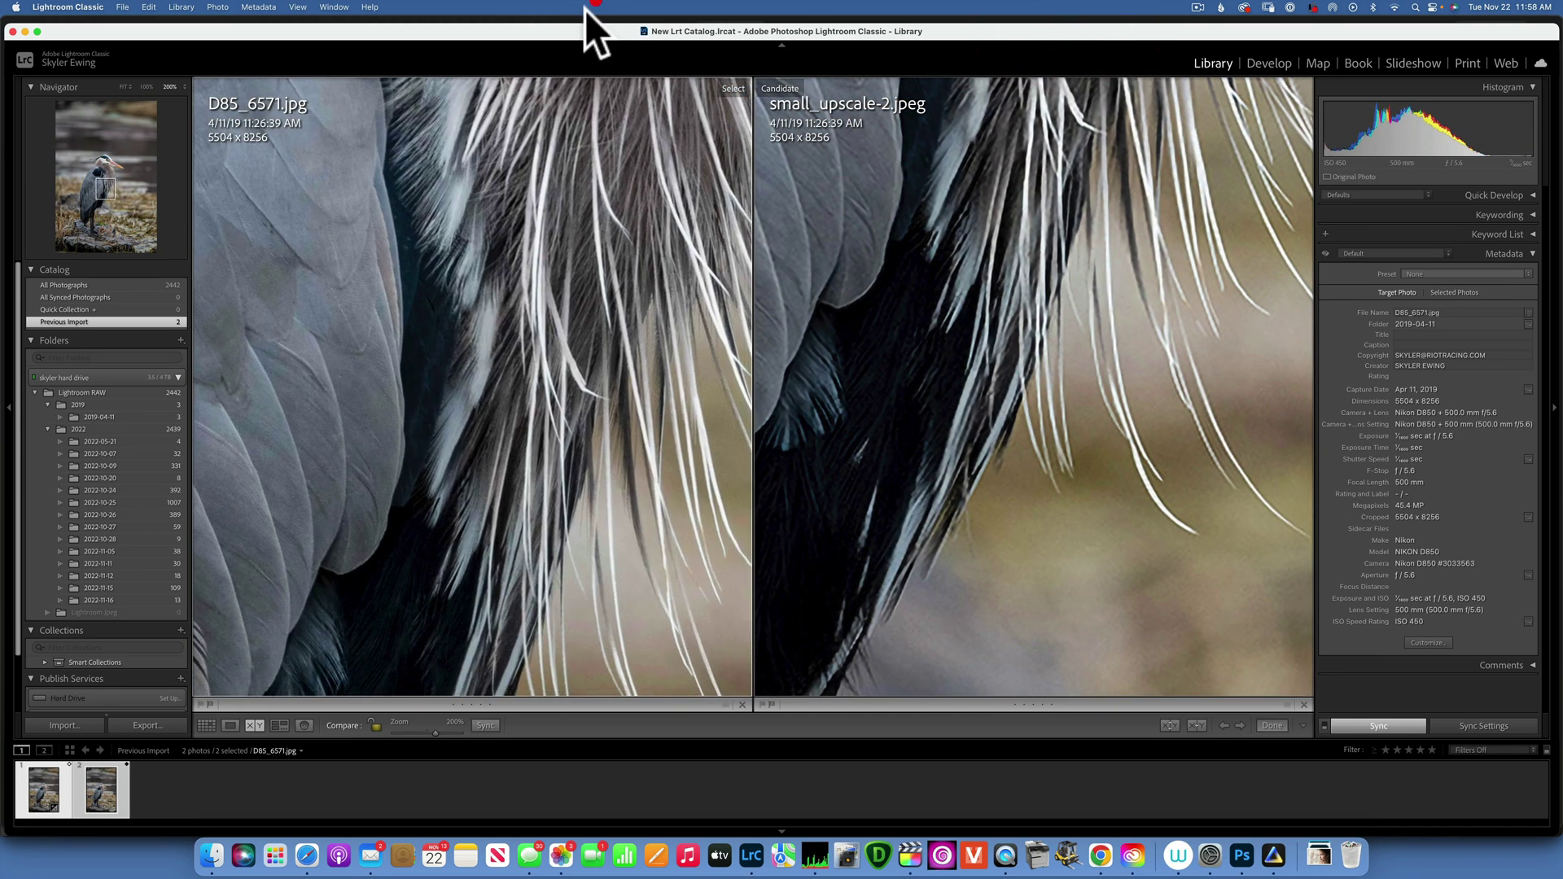
left_click_drag(570, 342, 447, 62)
left_click_drag(1067, 428, 888, 118)
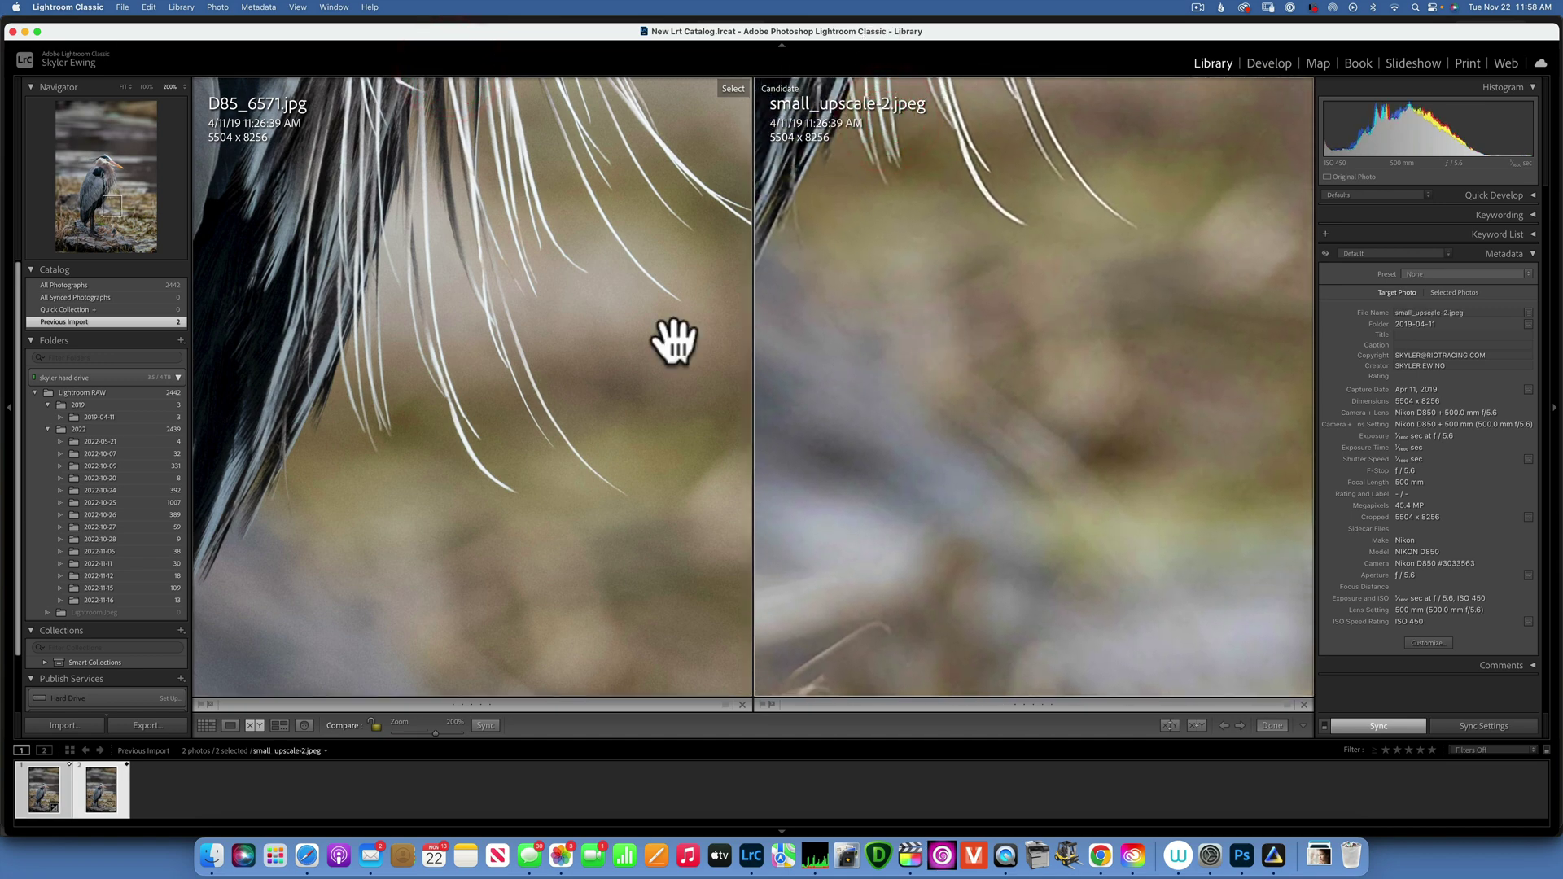
left_click_drag(924, 356, 920, 435)
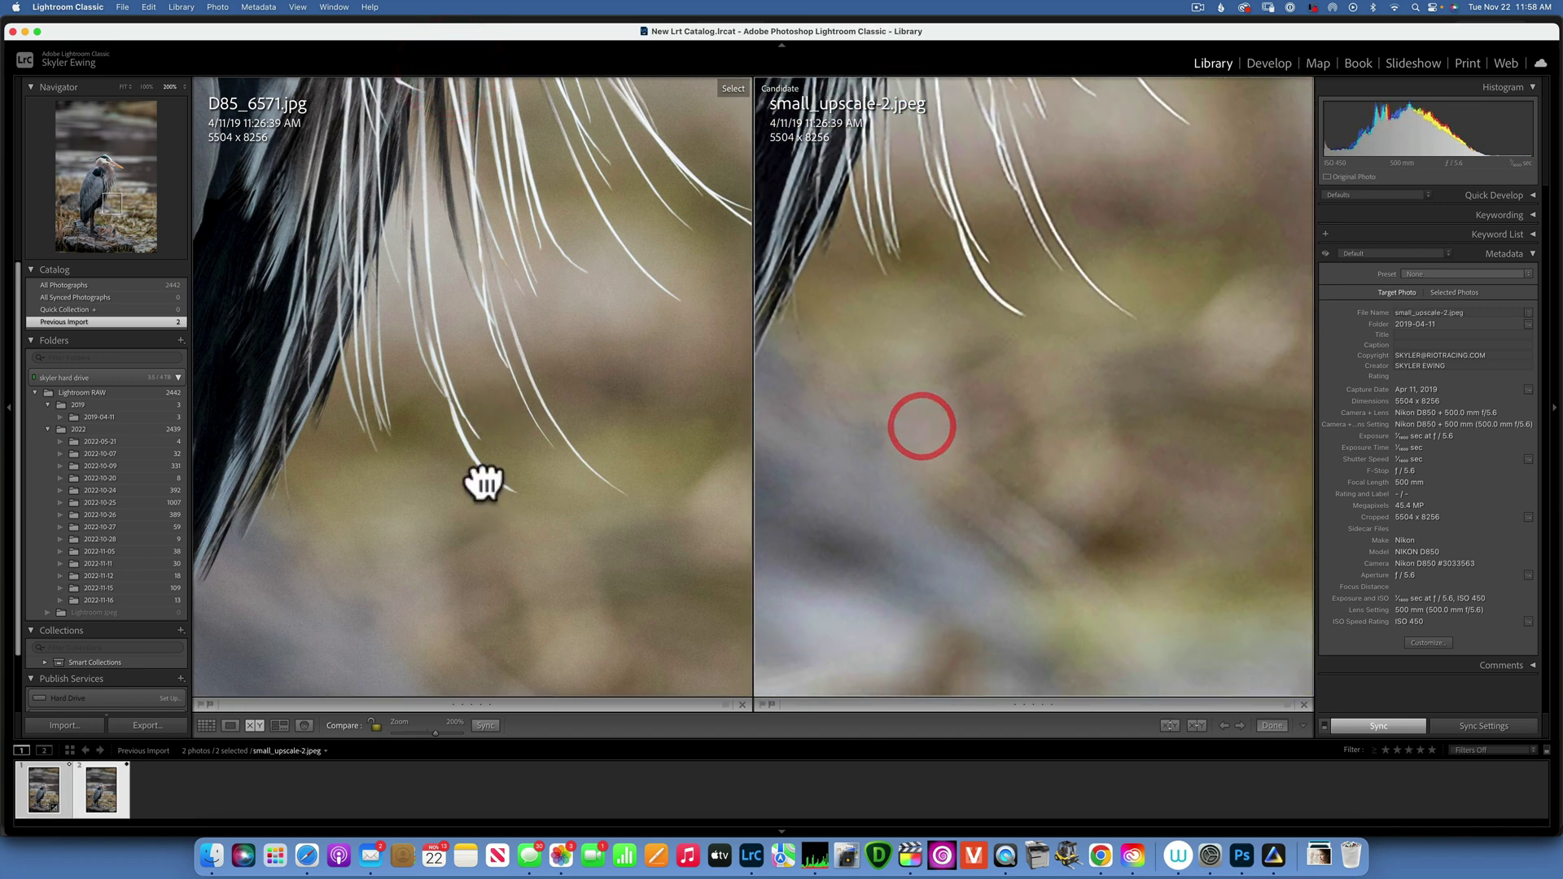
Compare the heron's legs and feet and the surrounding rocks in both photos at 200%, and inspect the reeds in the upscaled one
left_click_drag(481, 478, 464, 112)
left_click_drag(654, 279, 1001, 199)
left_click_drag(501, 350, 535, 4)
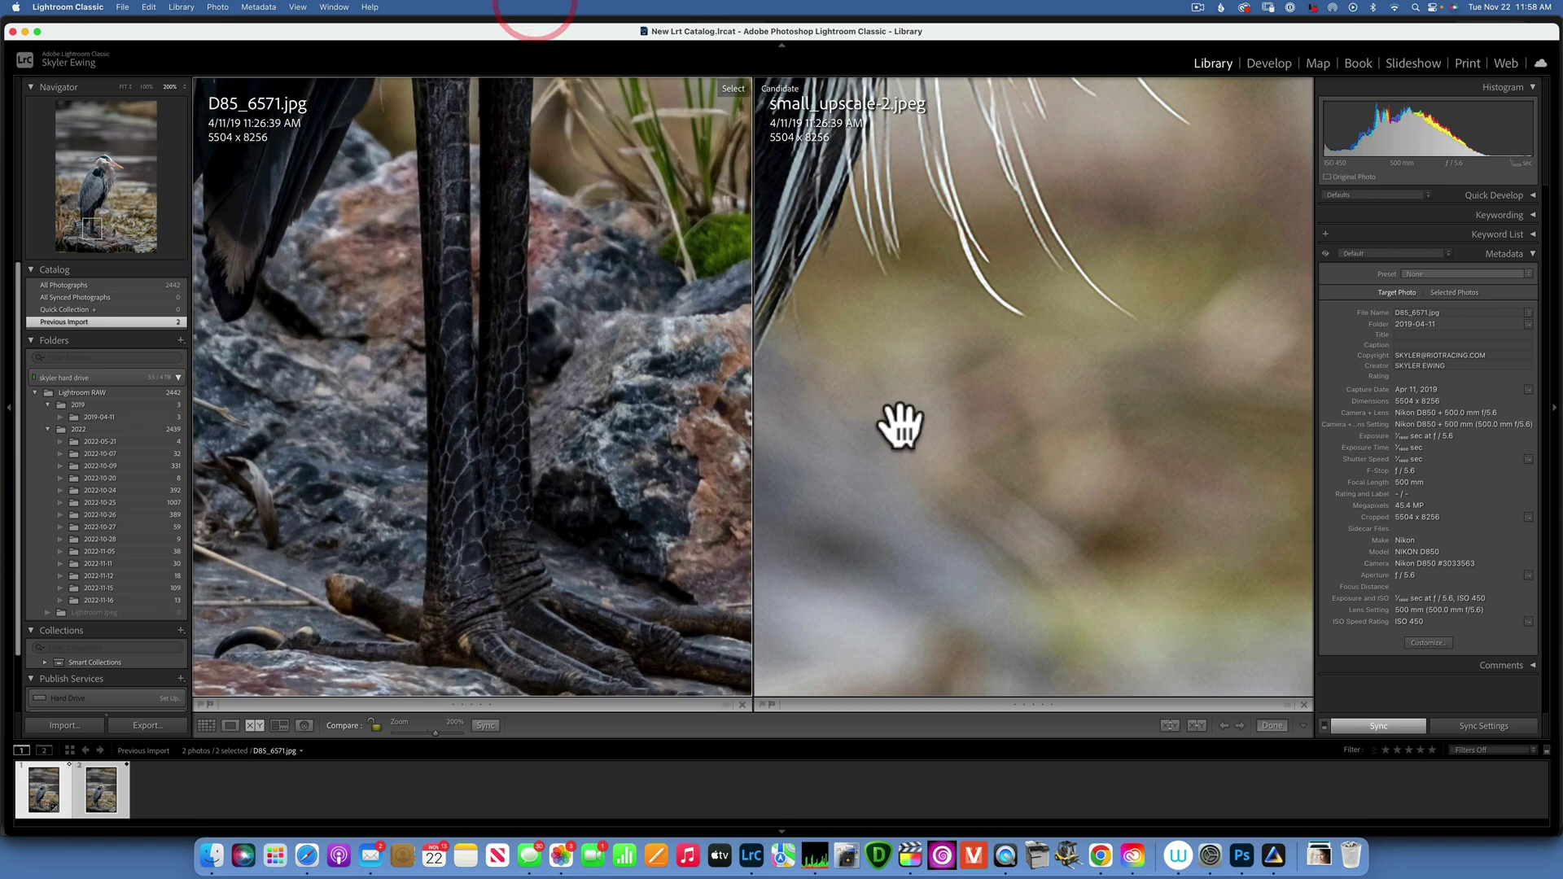
left_click_drag(944, 399, 1140, 65)
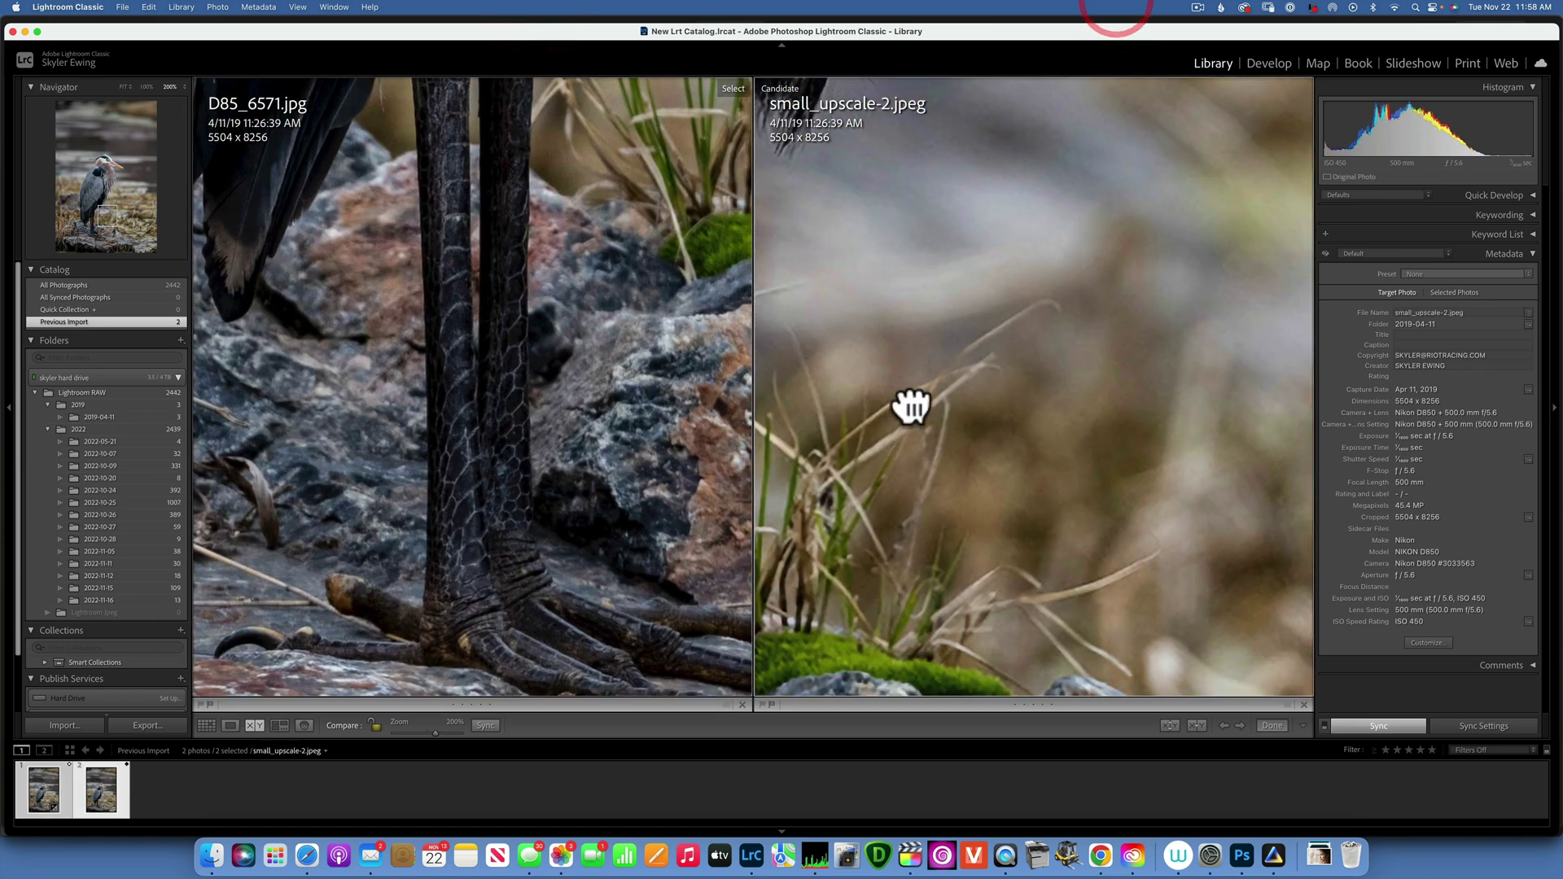
left_click_drag(909, 405, 1339, 155)
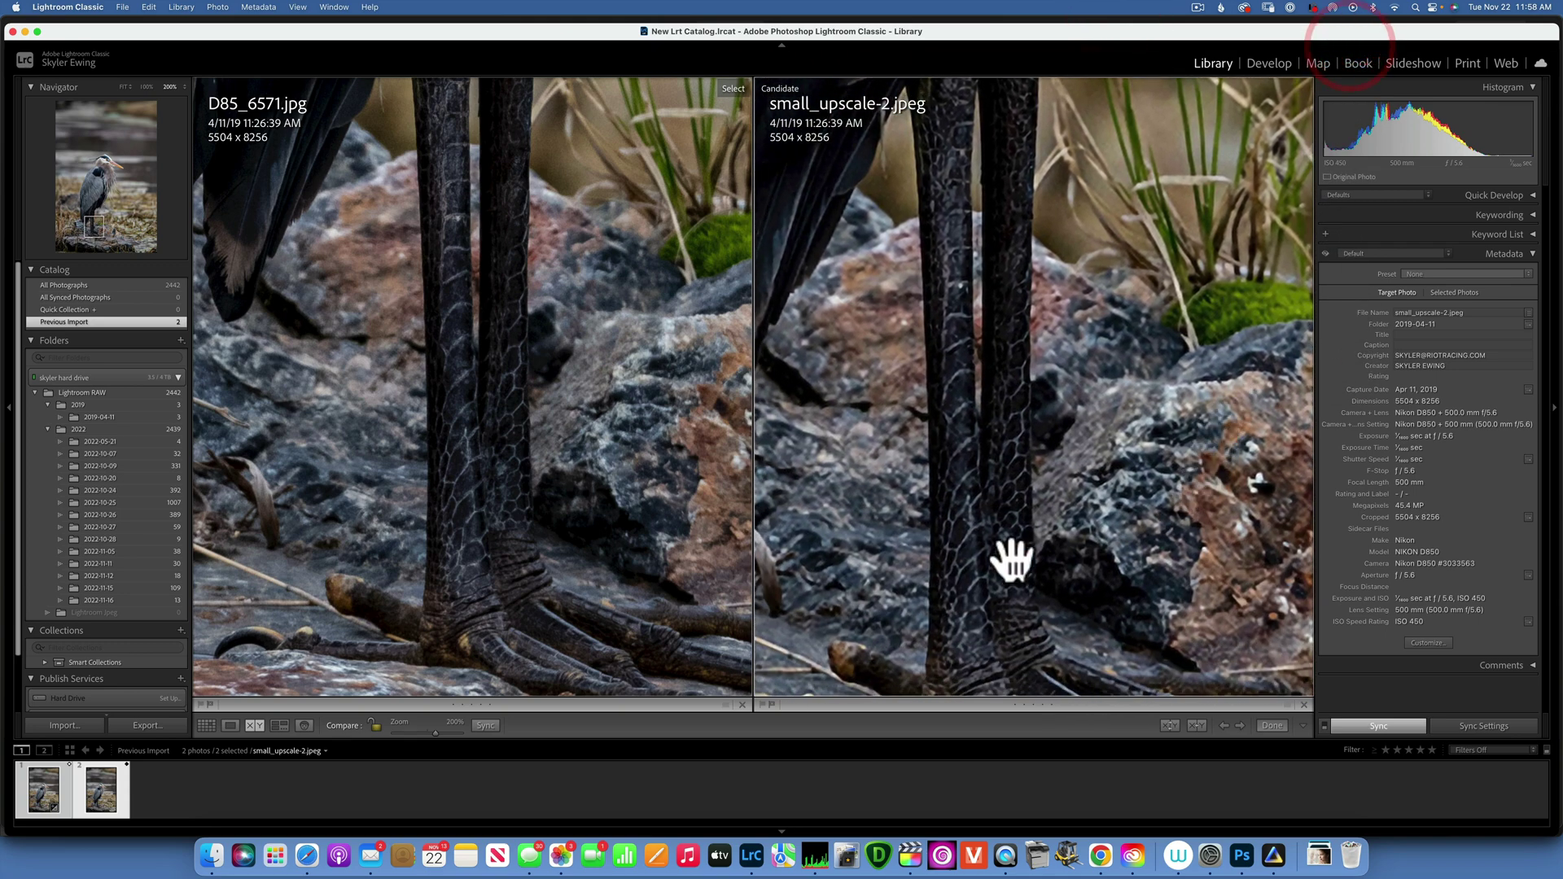
left_click_drag(1012, 558, 994, 429)
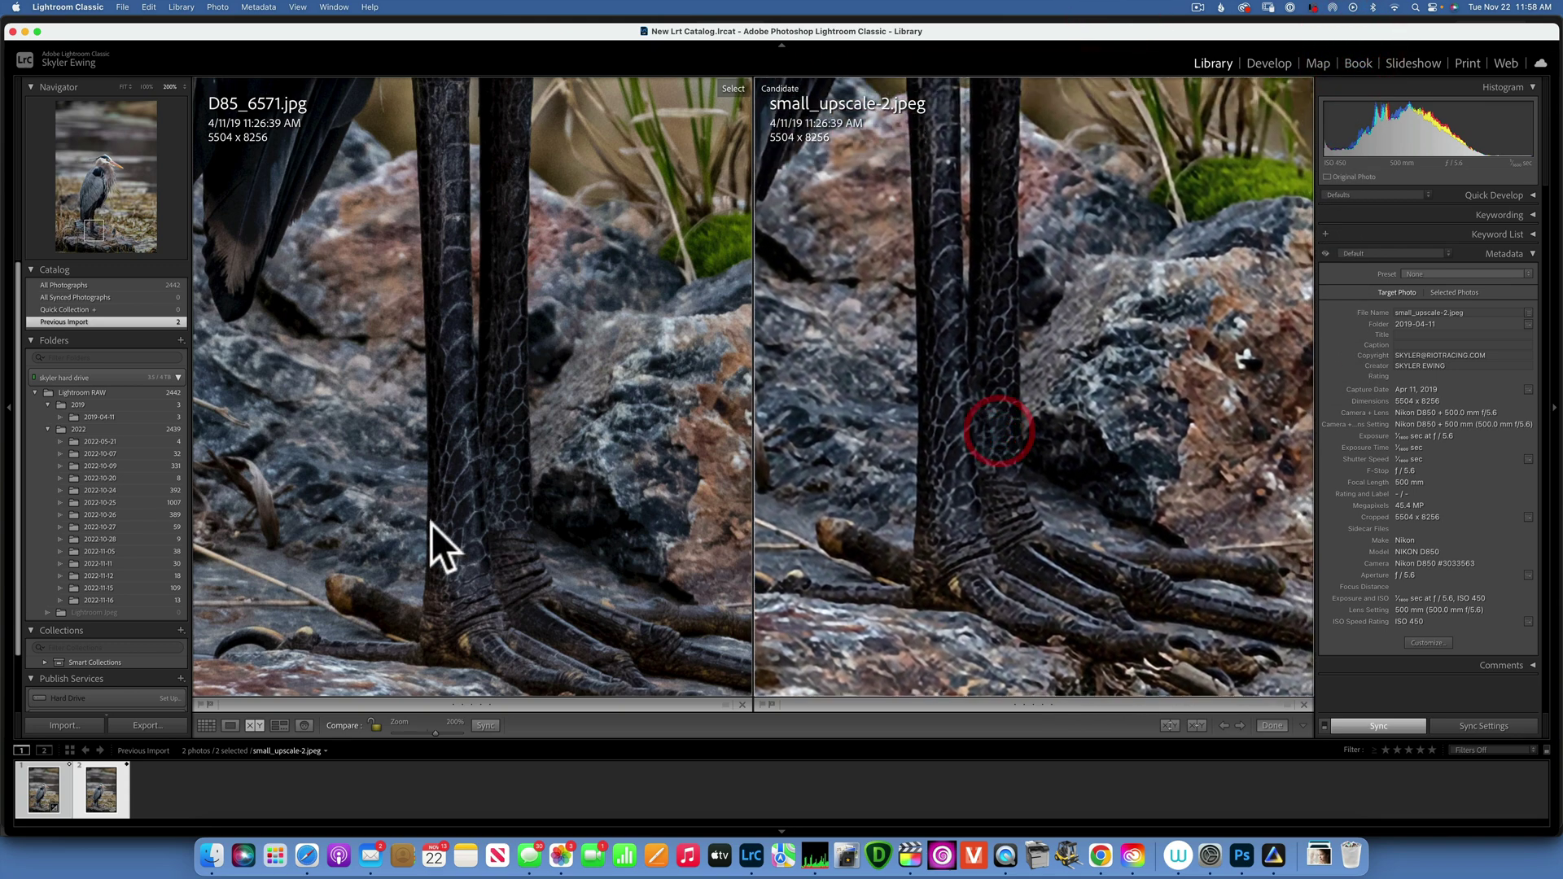
left_click_drag(436, 548, 452, 480)
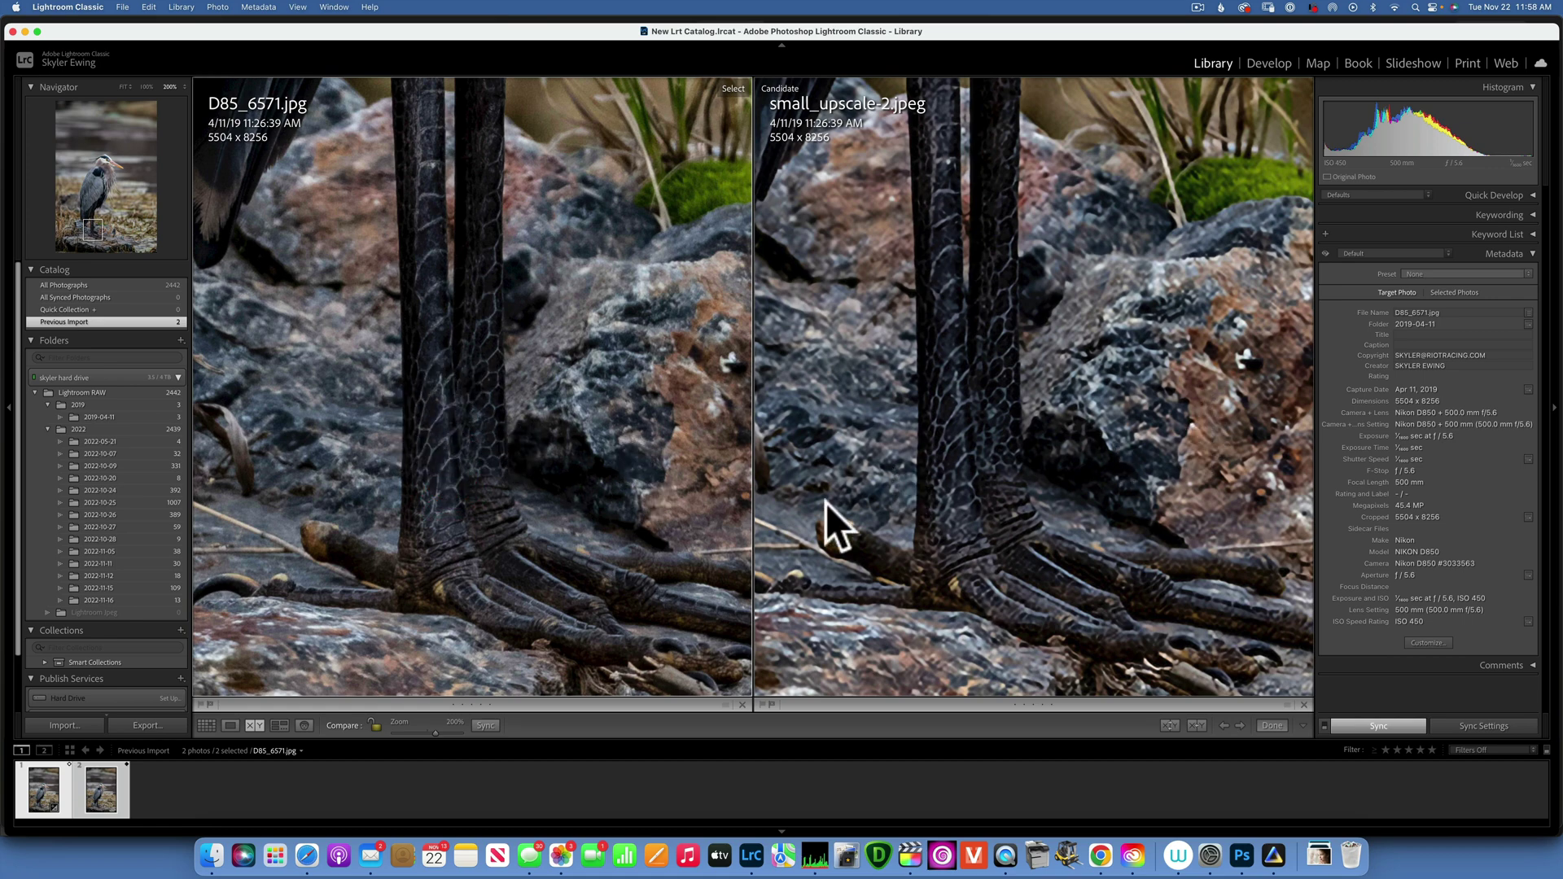
left_click_drag(901, 510, 1000, 497)
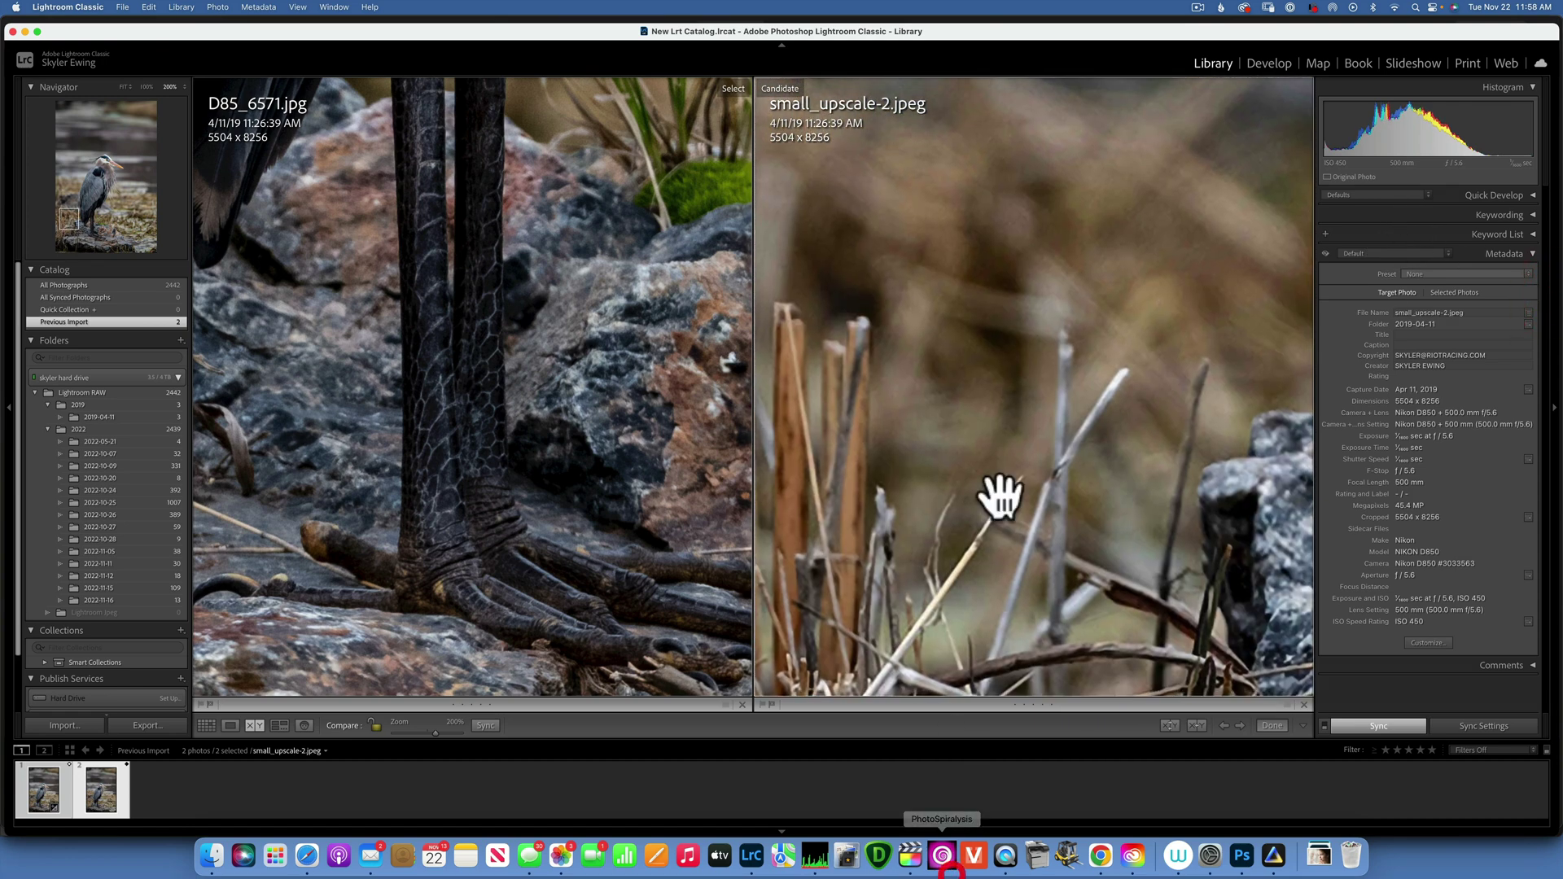
Fit both complete photos in the Compare view
left_click(122, 85)
left_click(531, 308)
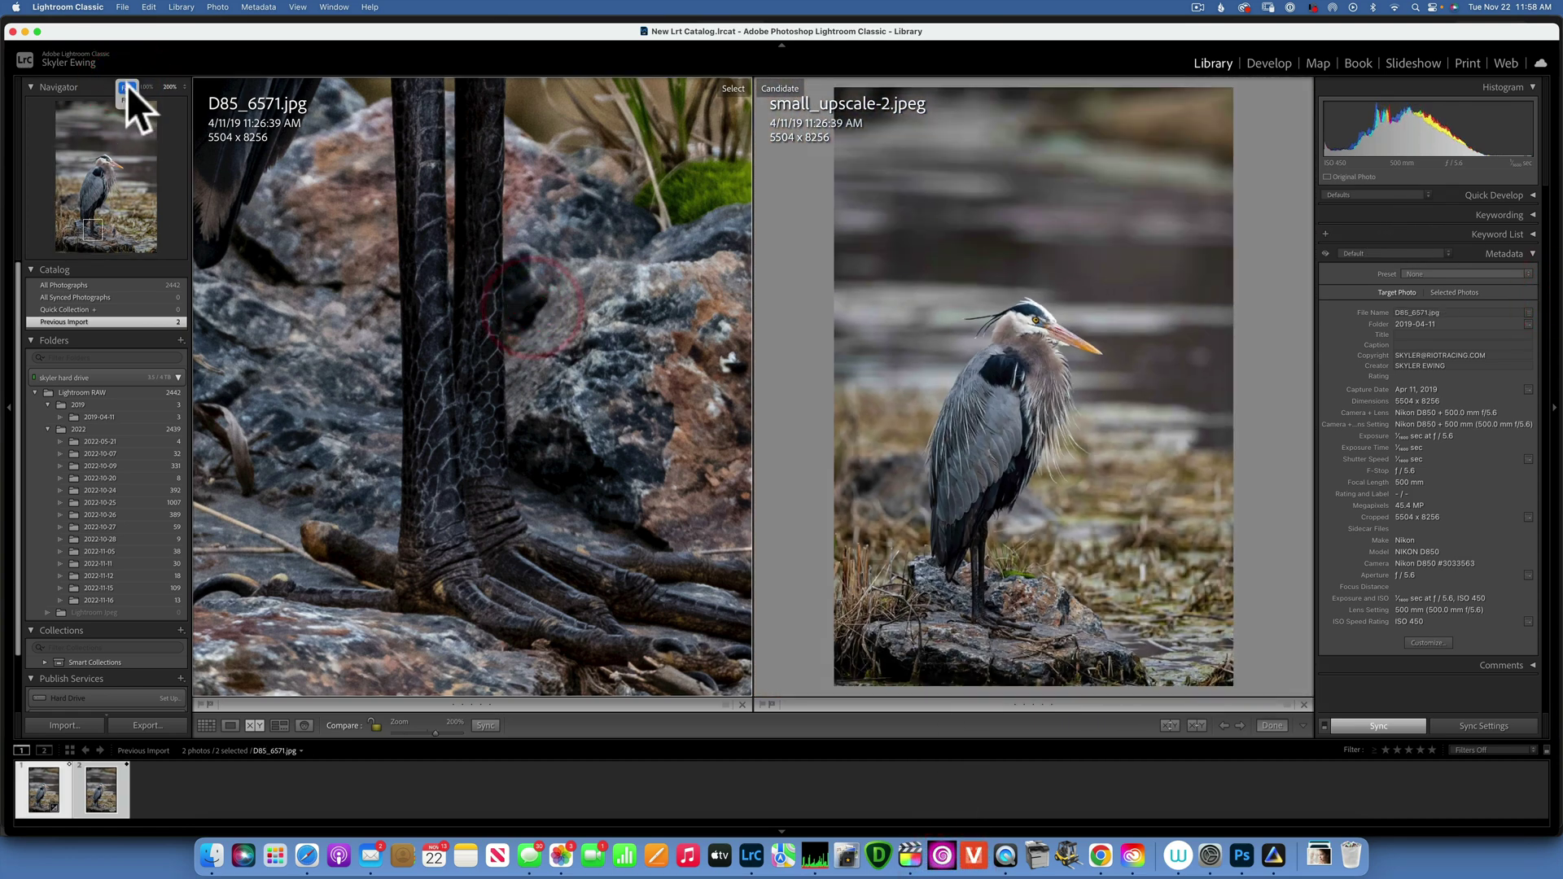
left_click(120, 83)
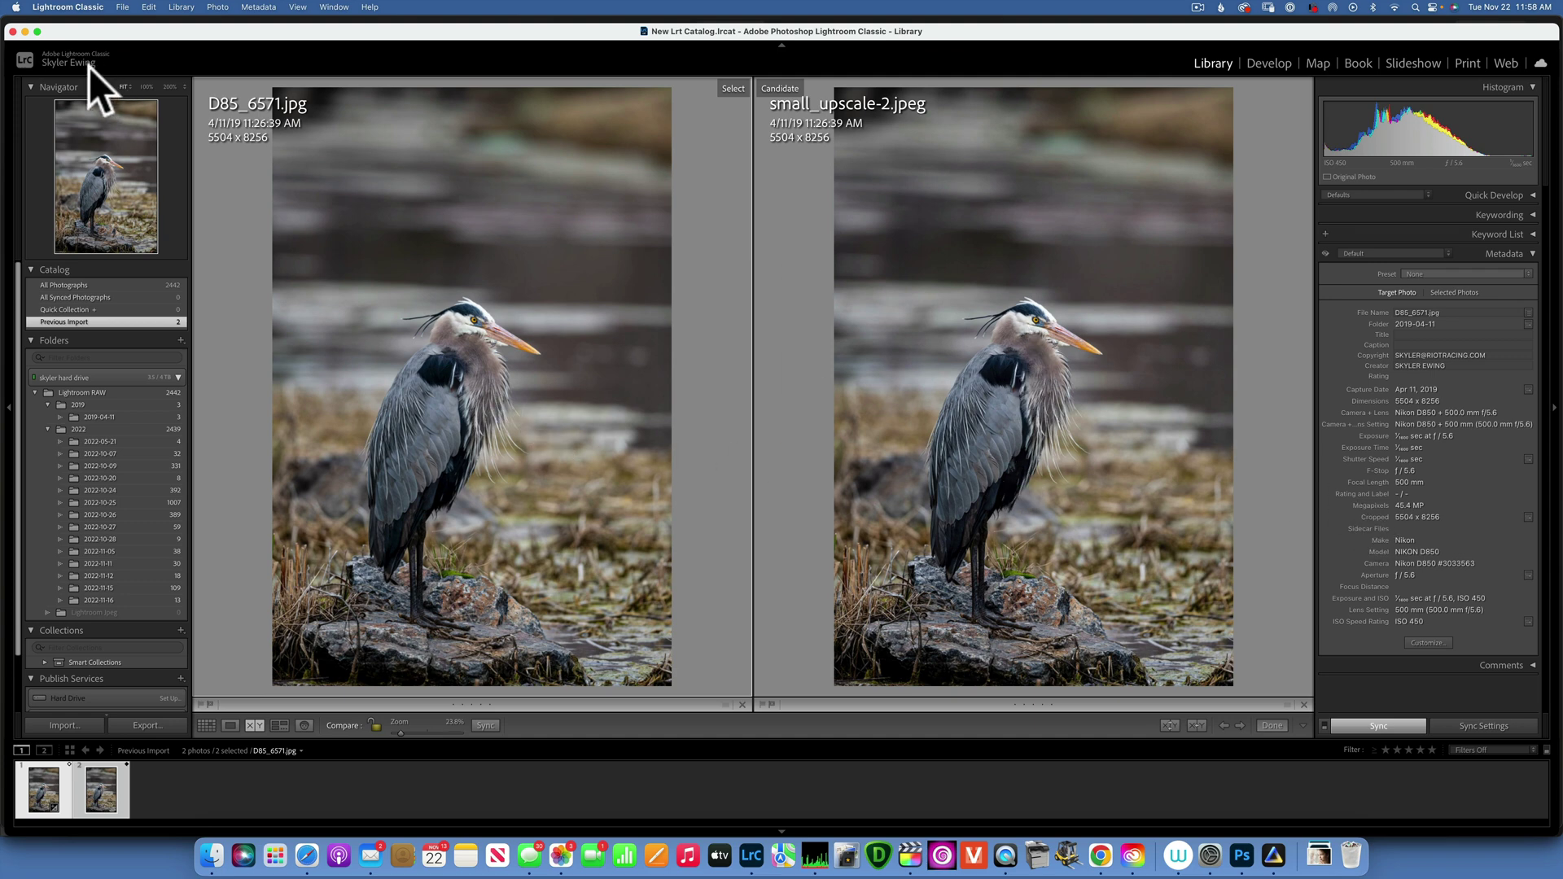
Magnify both photos to 100% and compare the tail feathers, legs and rocks at matching positions
left_click(146, 86)
left_click_drag(359, 154, 562, 377)
left_click(963, 407)
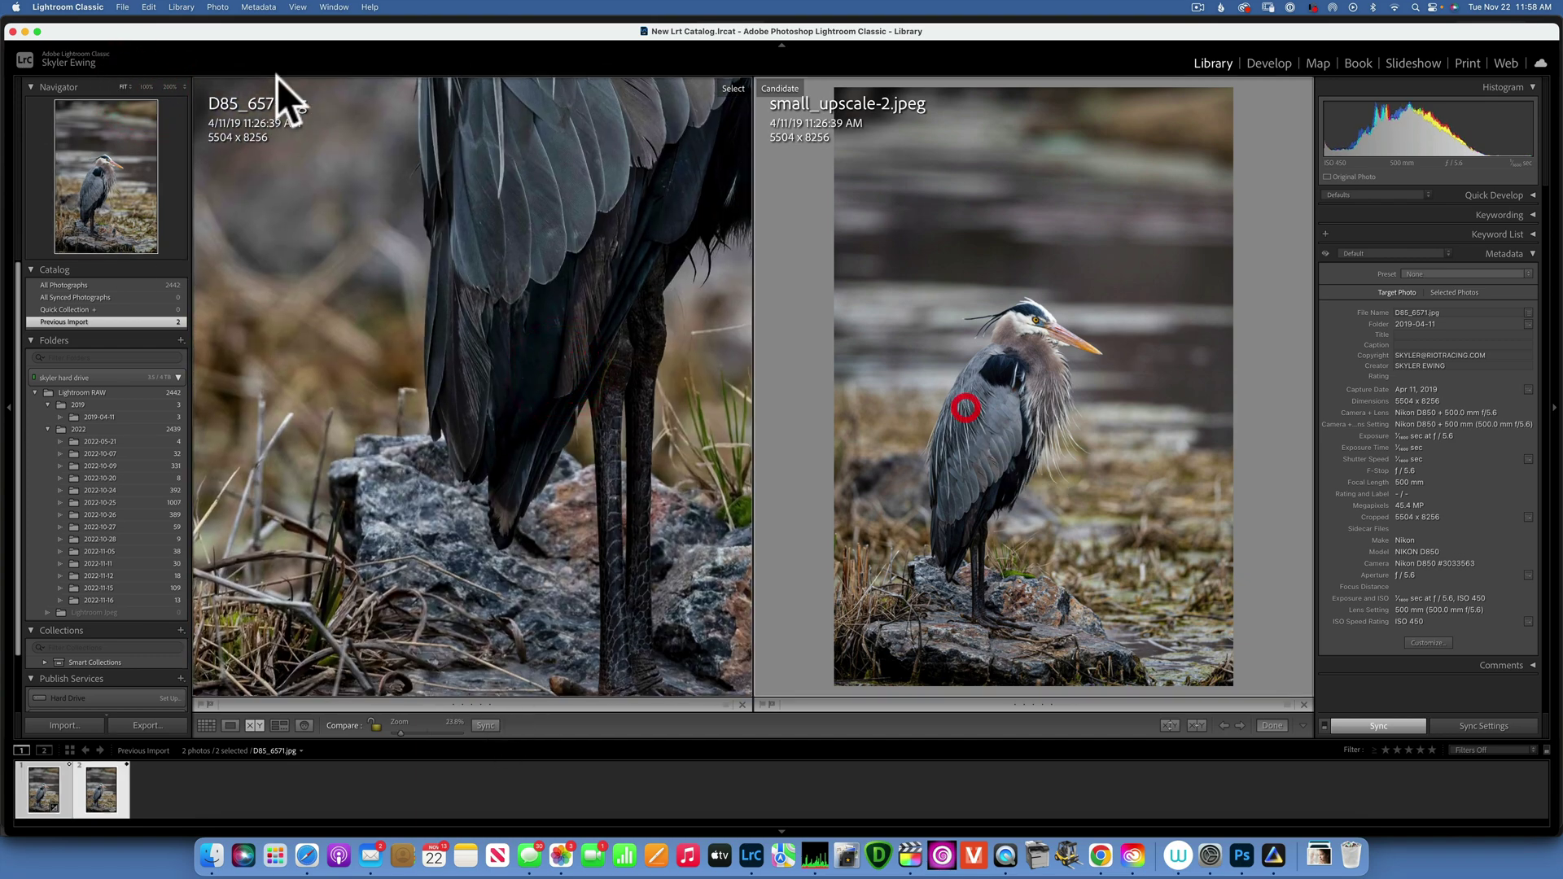
left_click(146, 86)
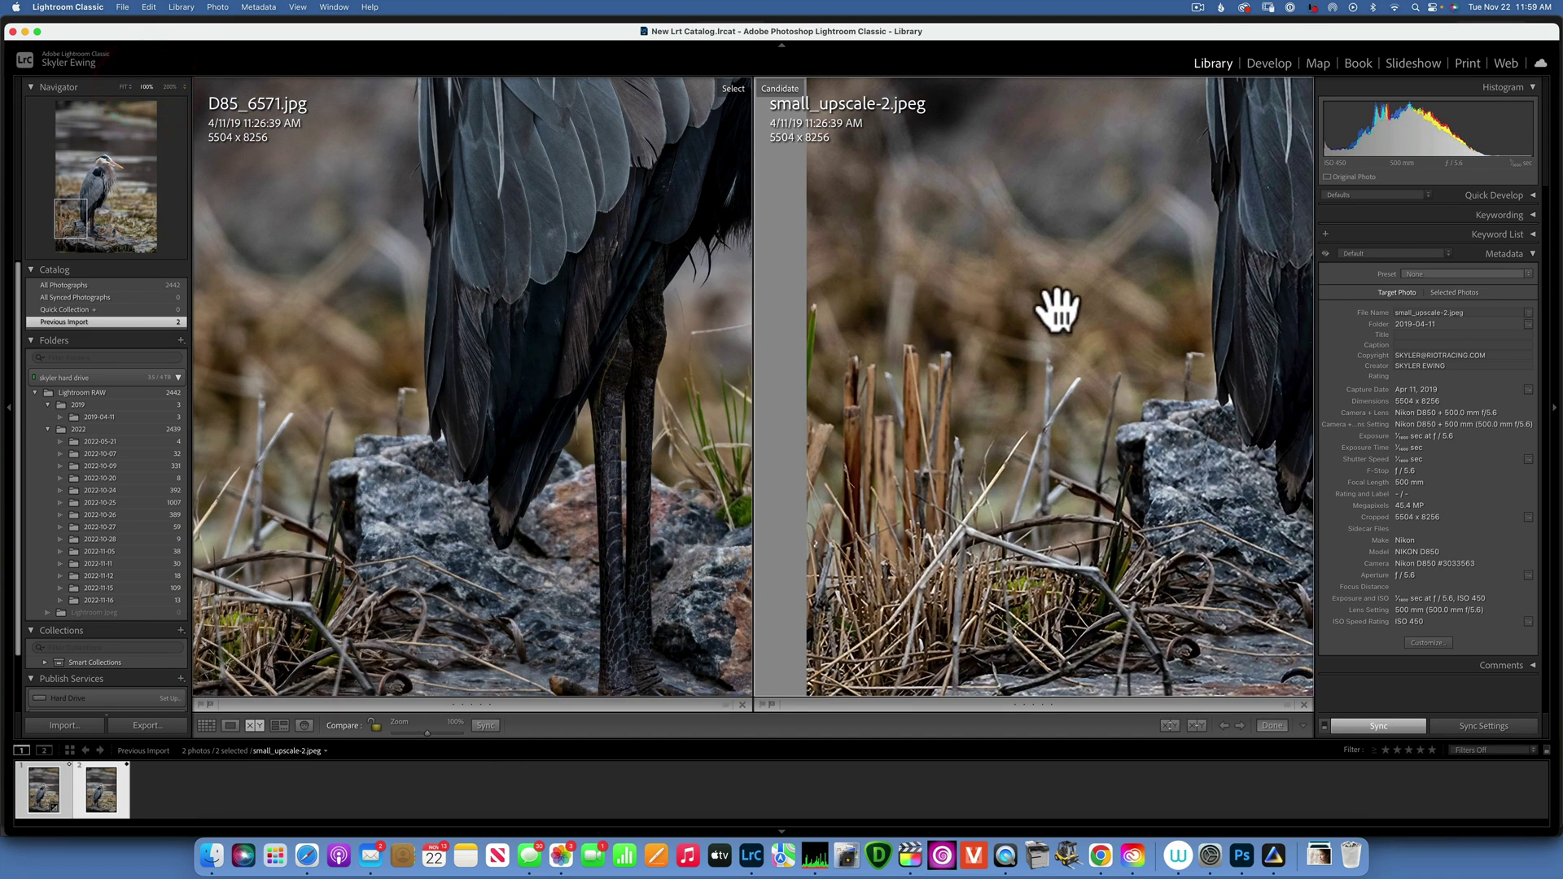
left_click_drag(1053, 307, 827, 337)
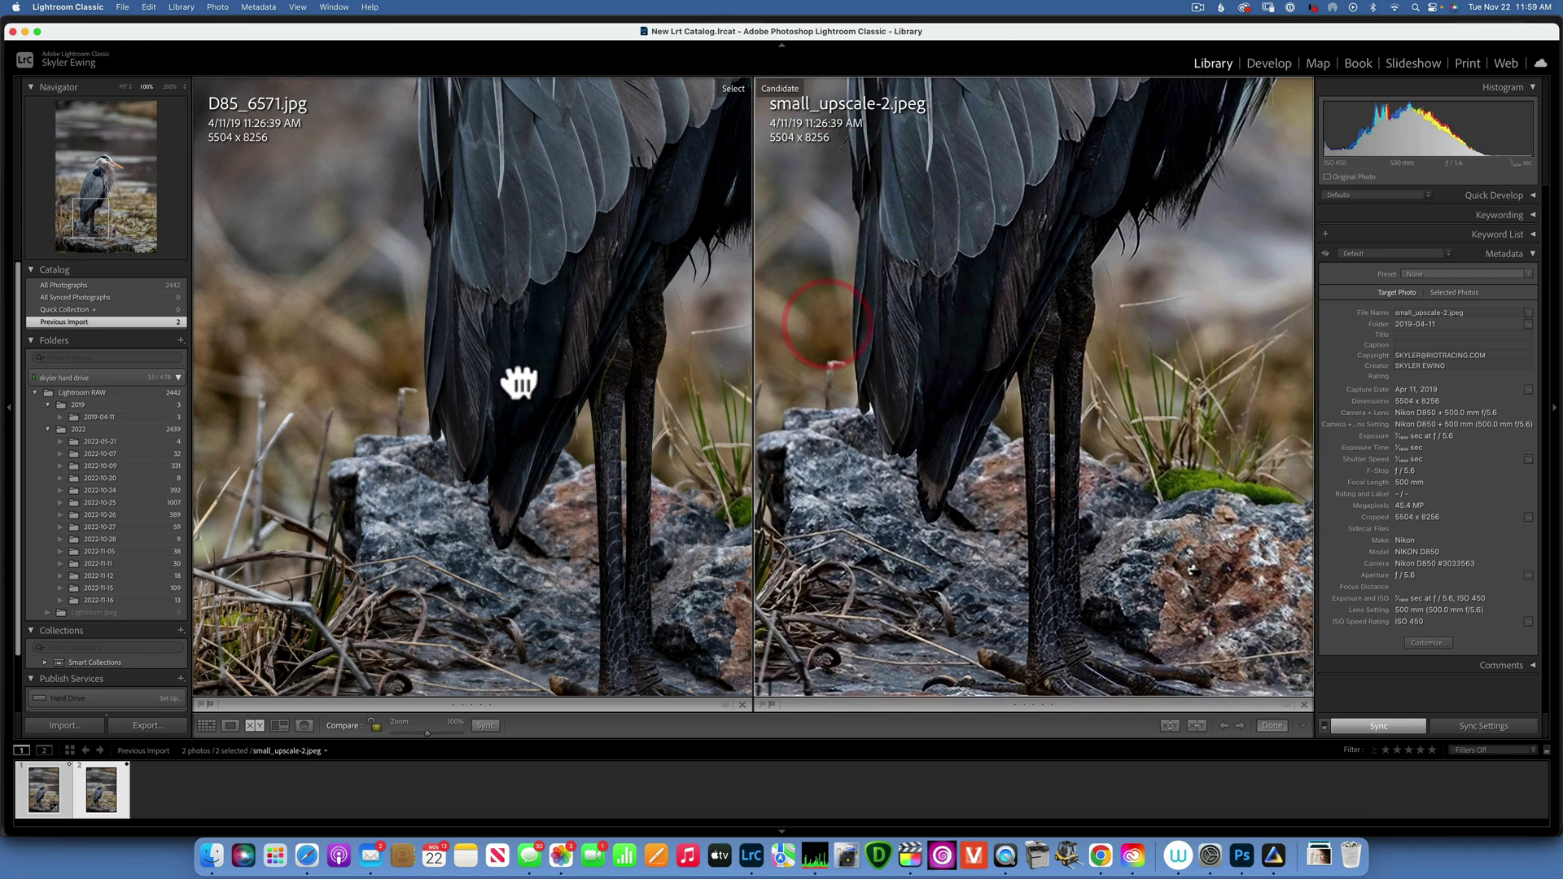
left_click_drag(516, 377, 524, 237)
left_click_drag(985, 231, 938, 271)
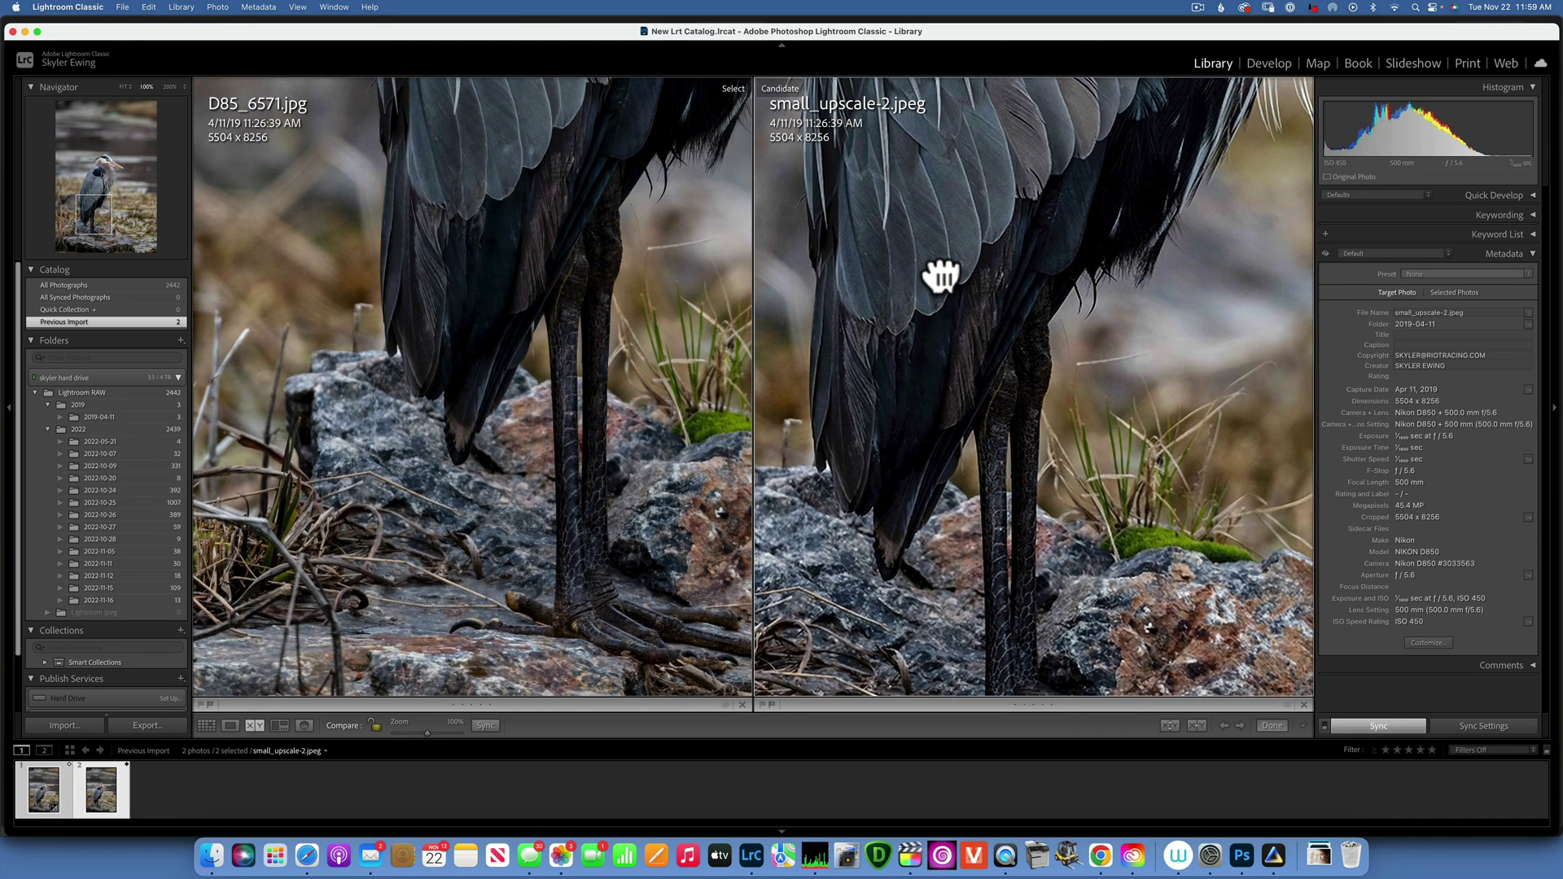
left_click_drag(608, 285, 611, 325)
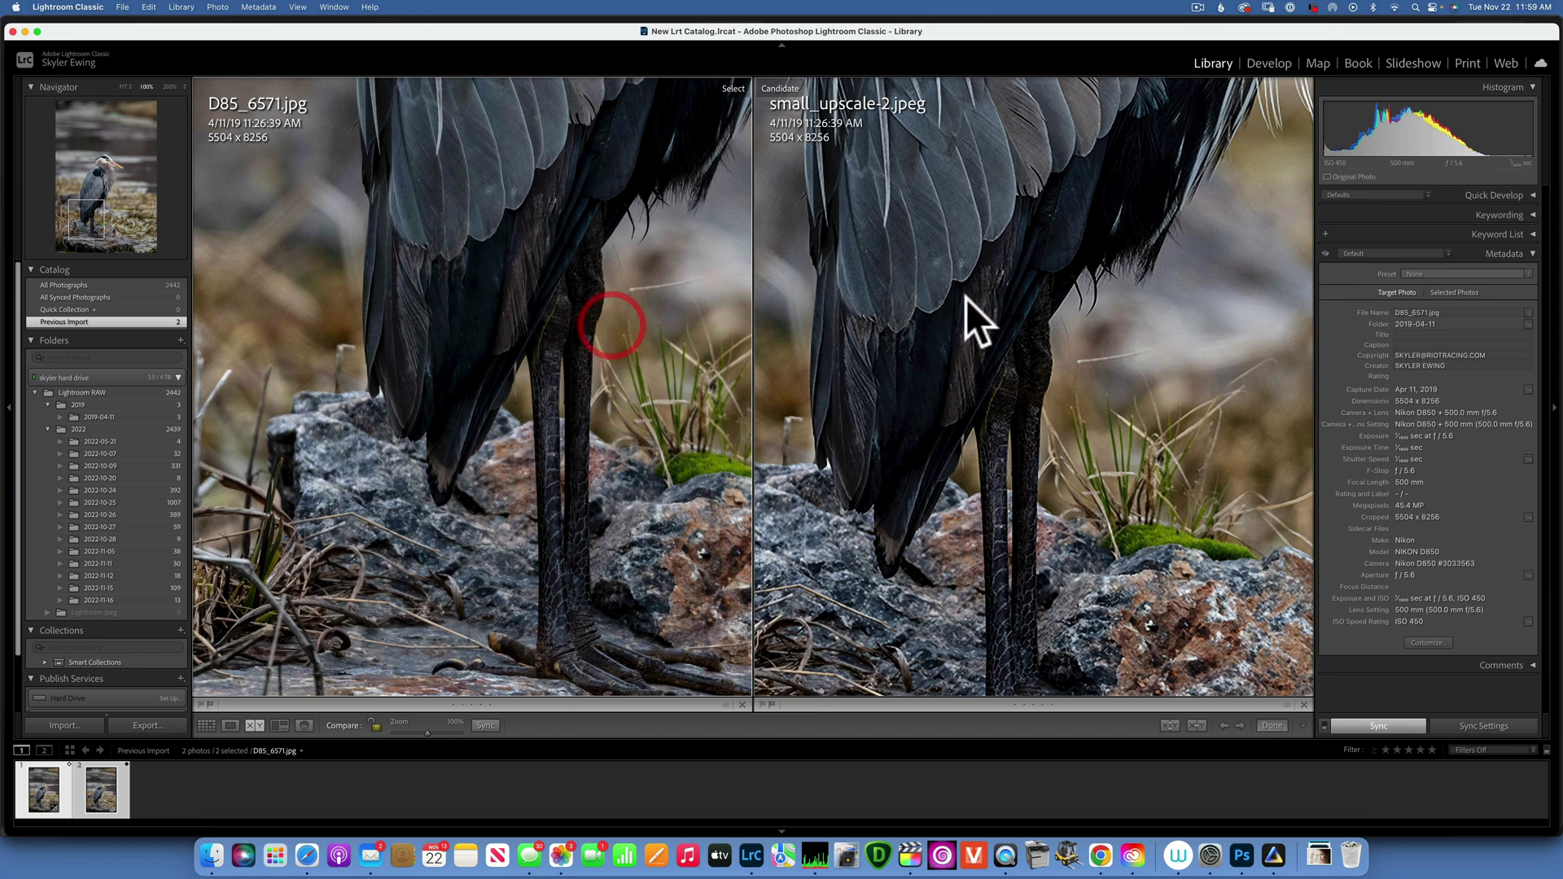
left_click_drag(965, 300, 992, 242)
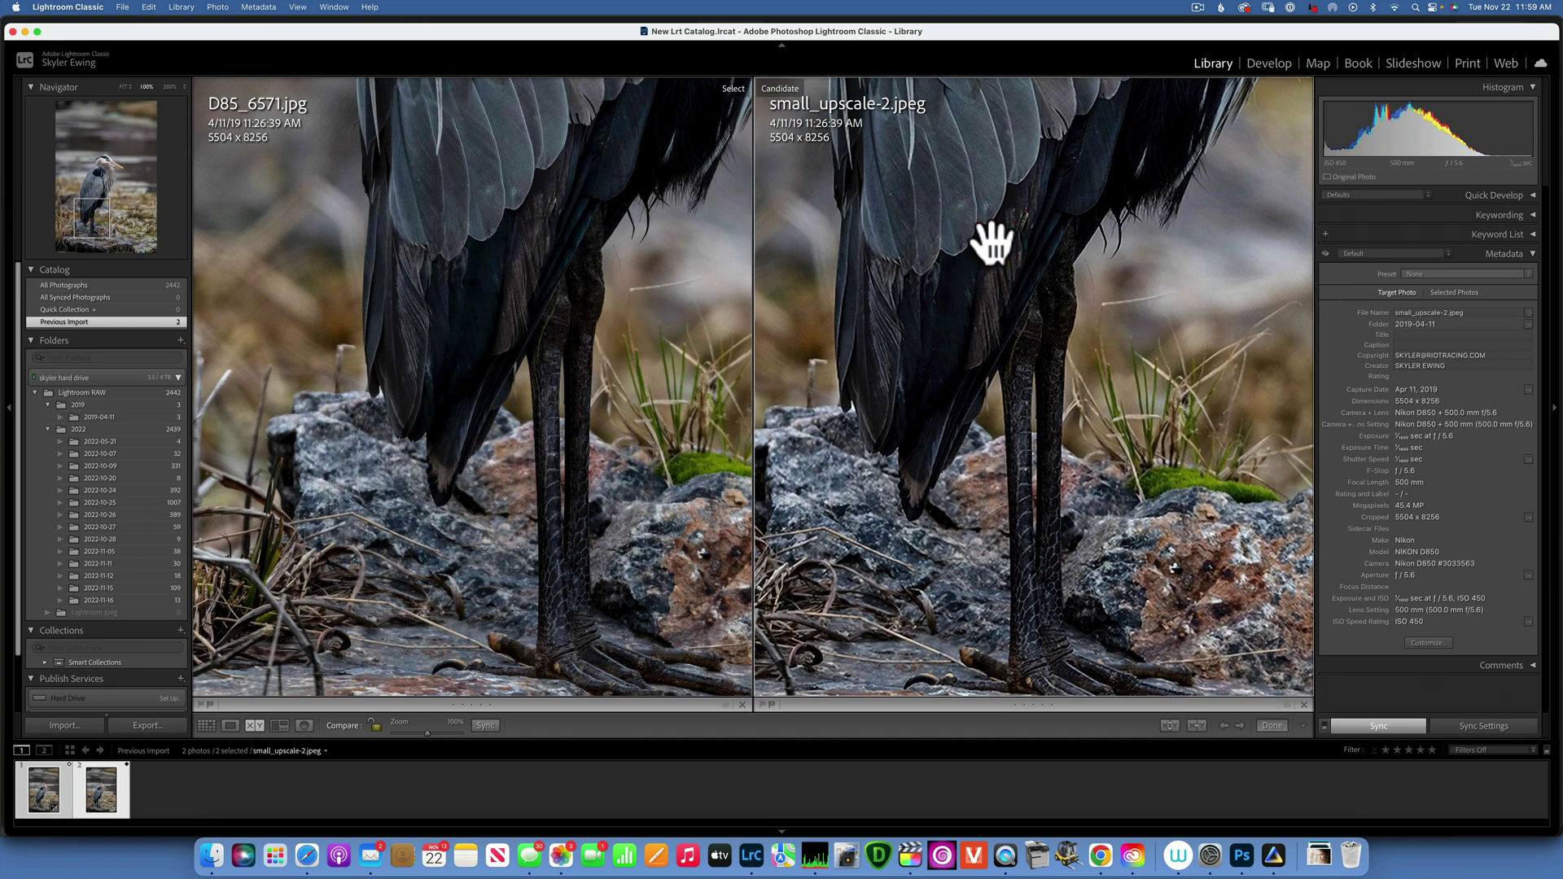